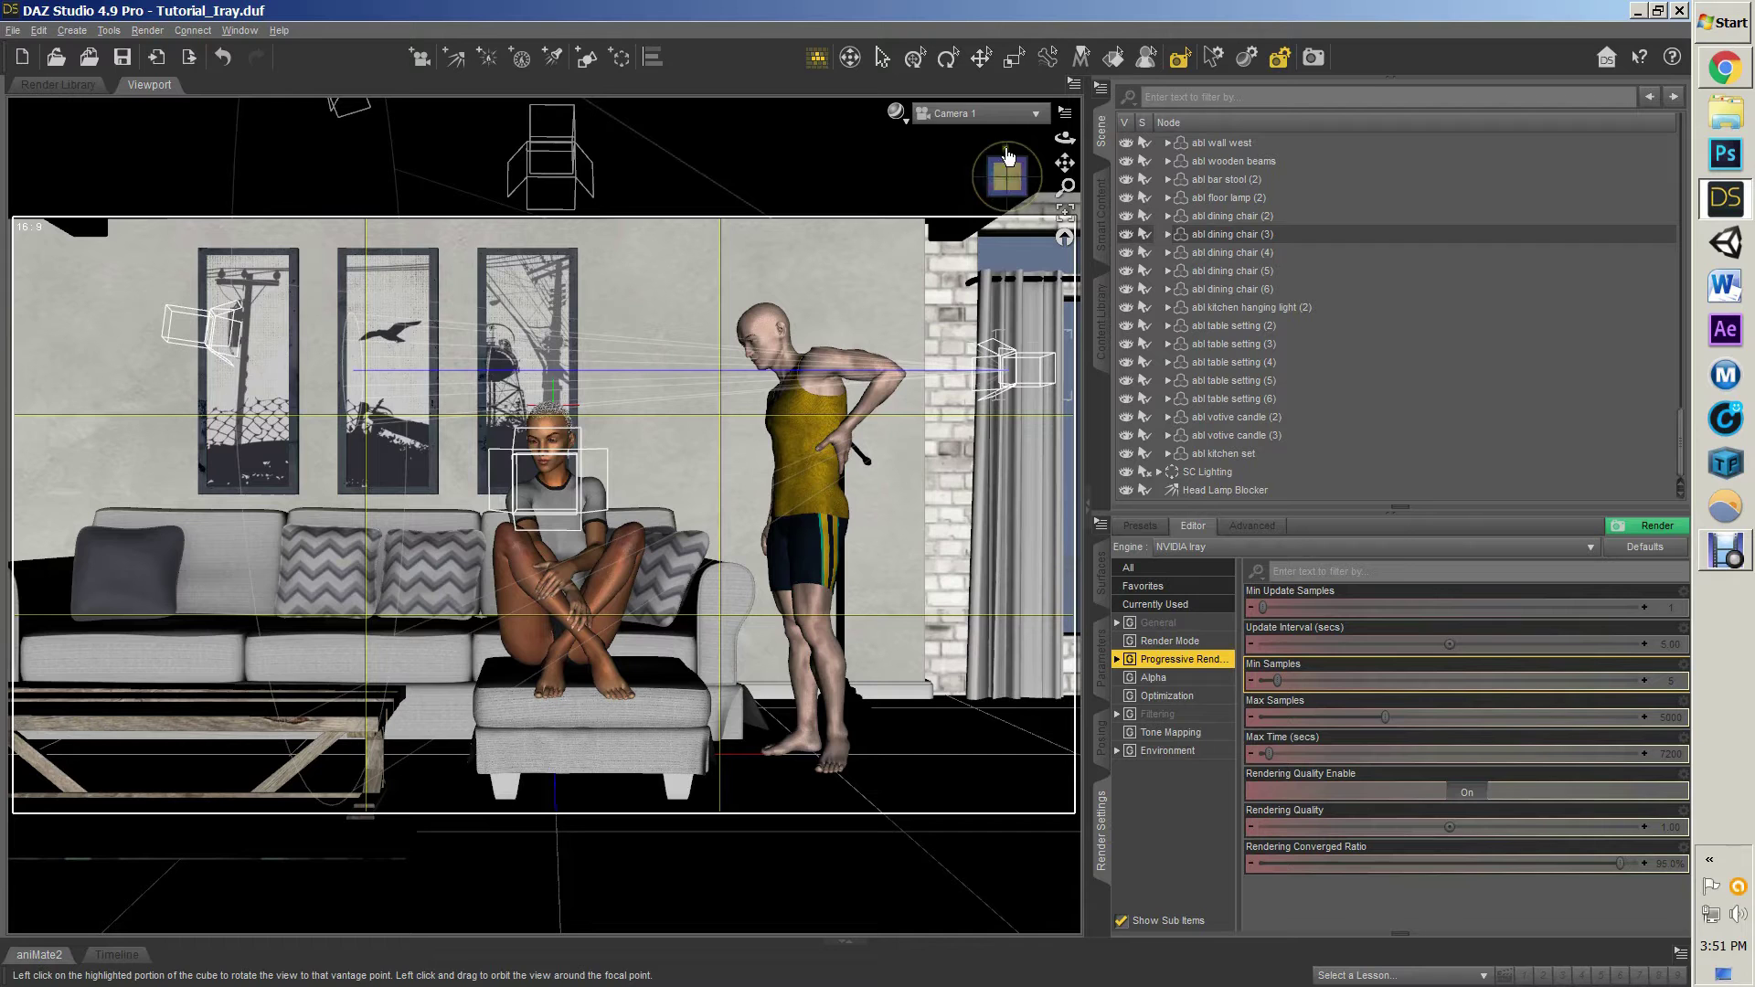
Step: Preview the scene in Perspective view, then return to looking through Camera 1
left_click(1010, 120)
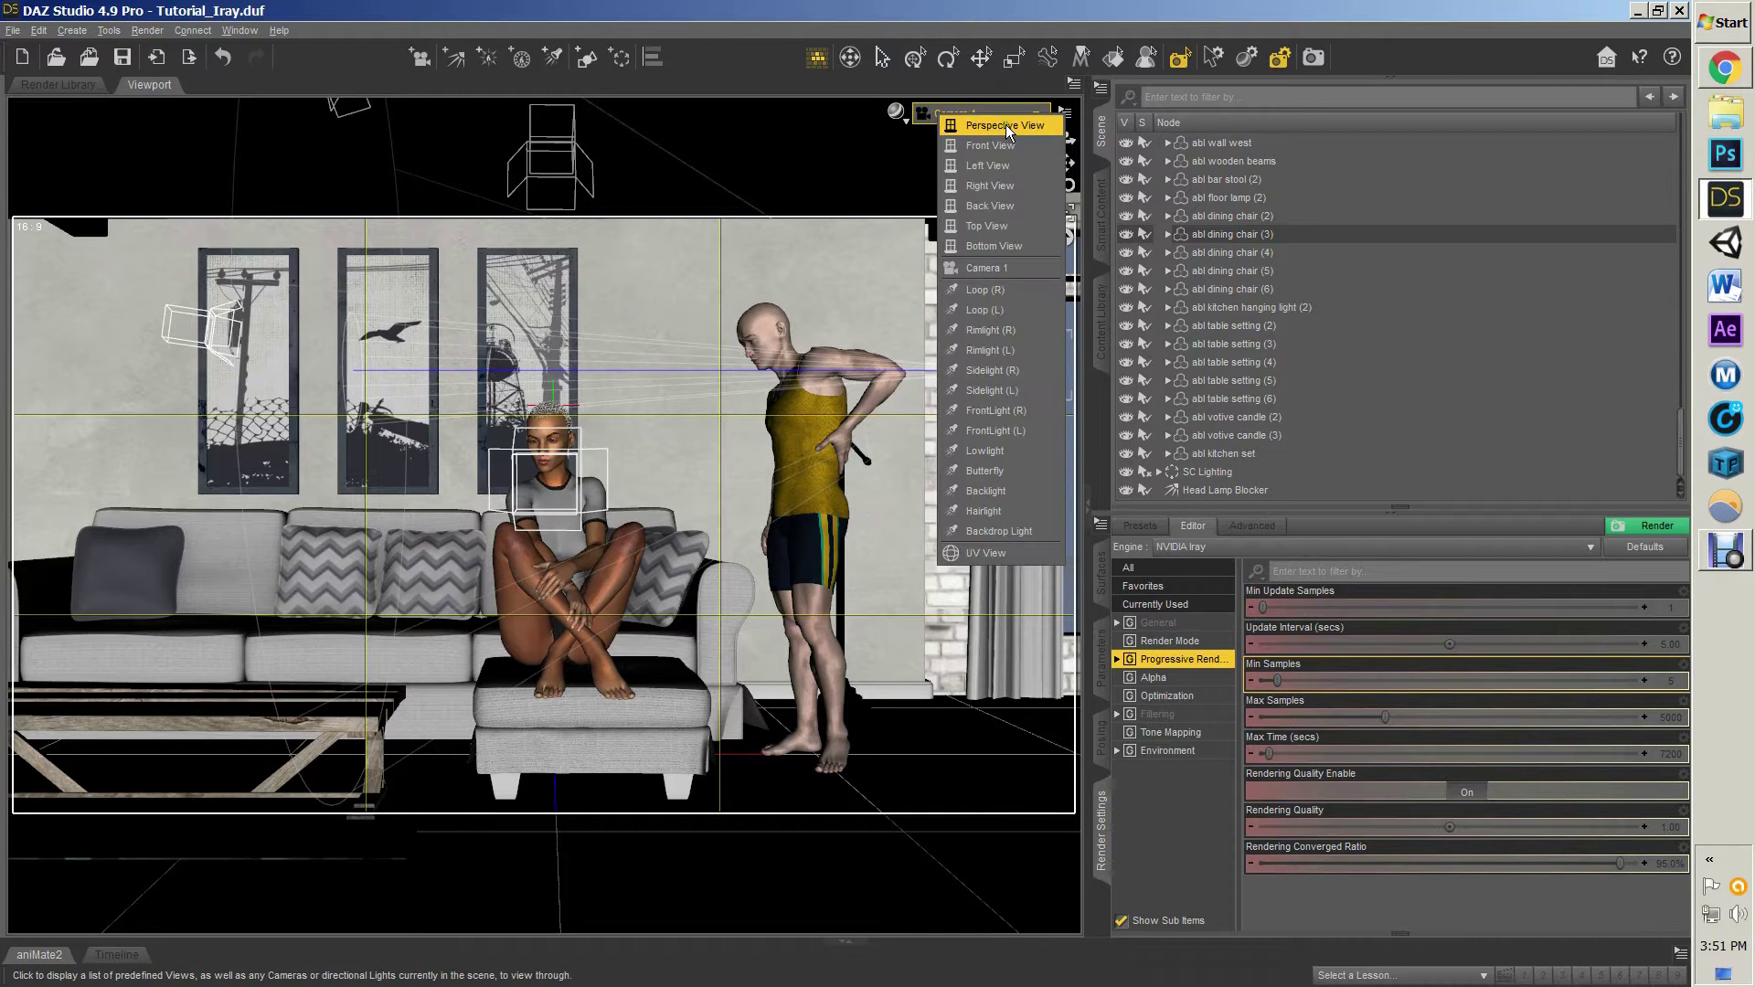
left_click(1006, 126)
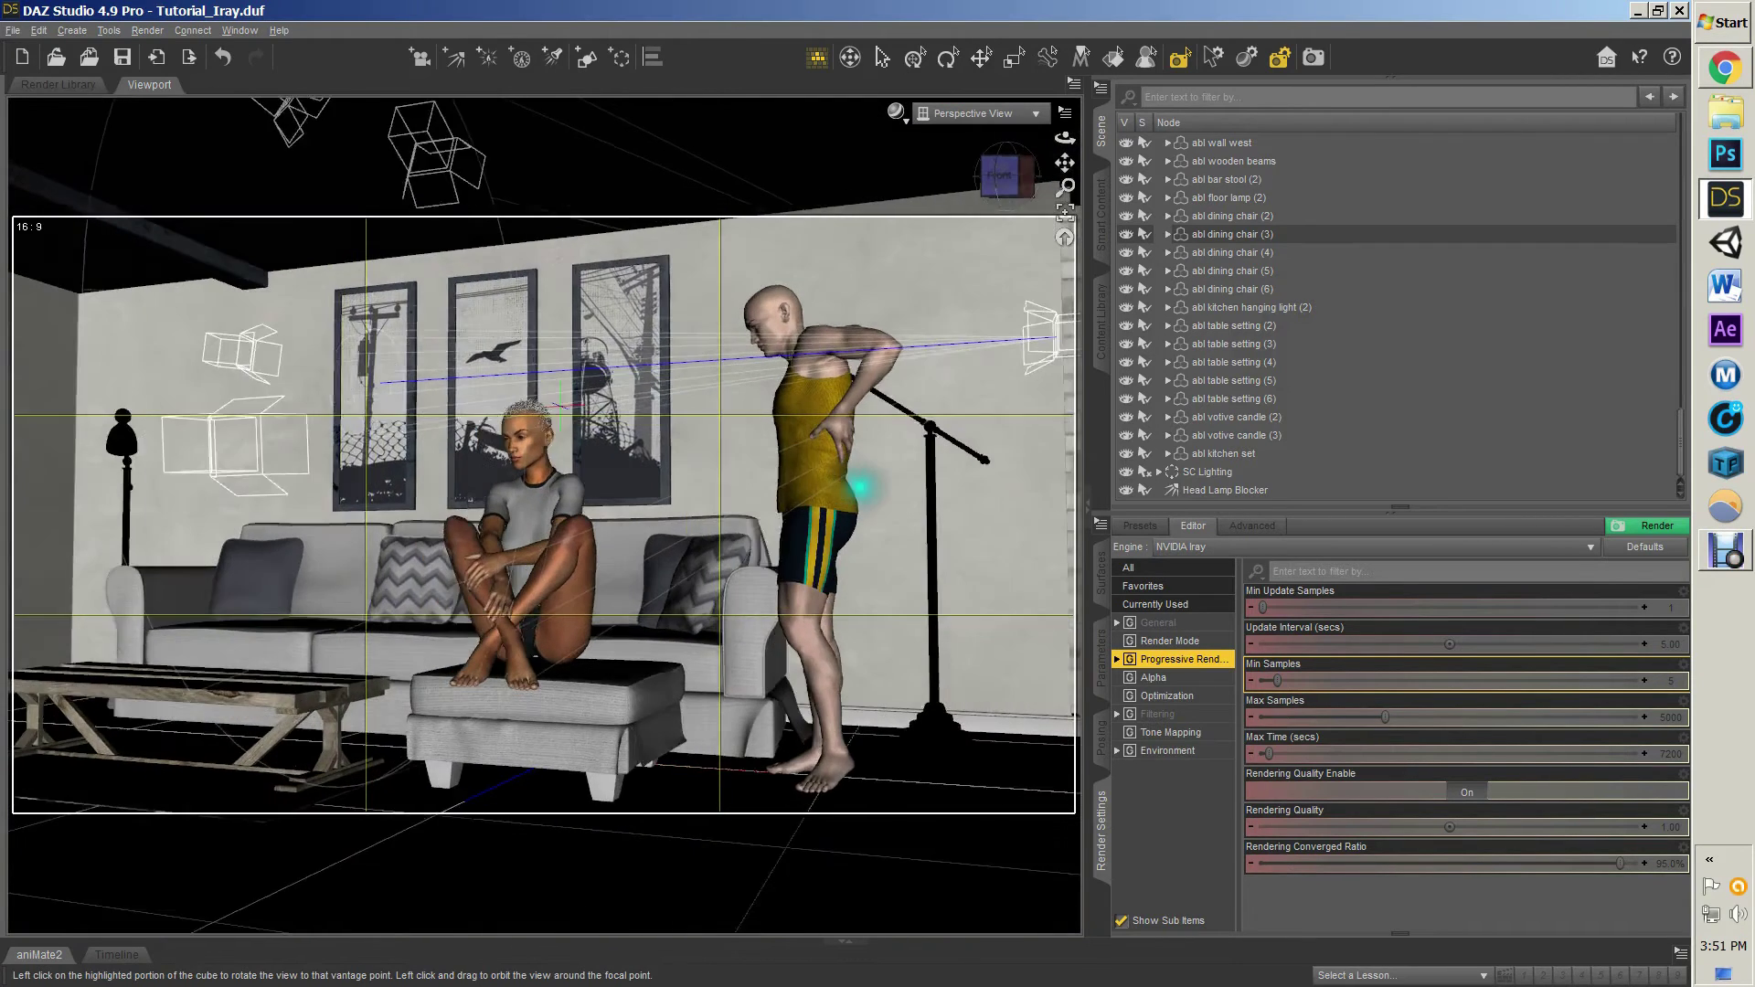
left_click(1014, 118)
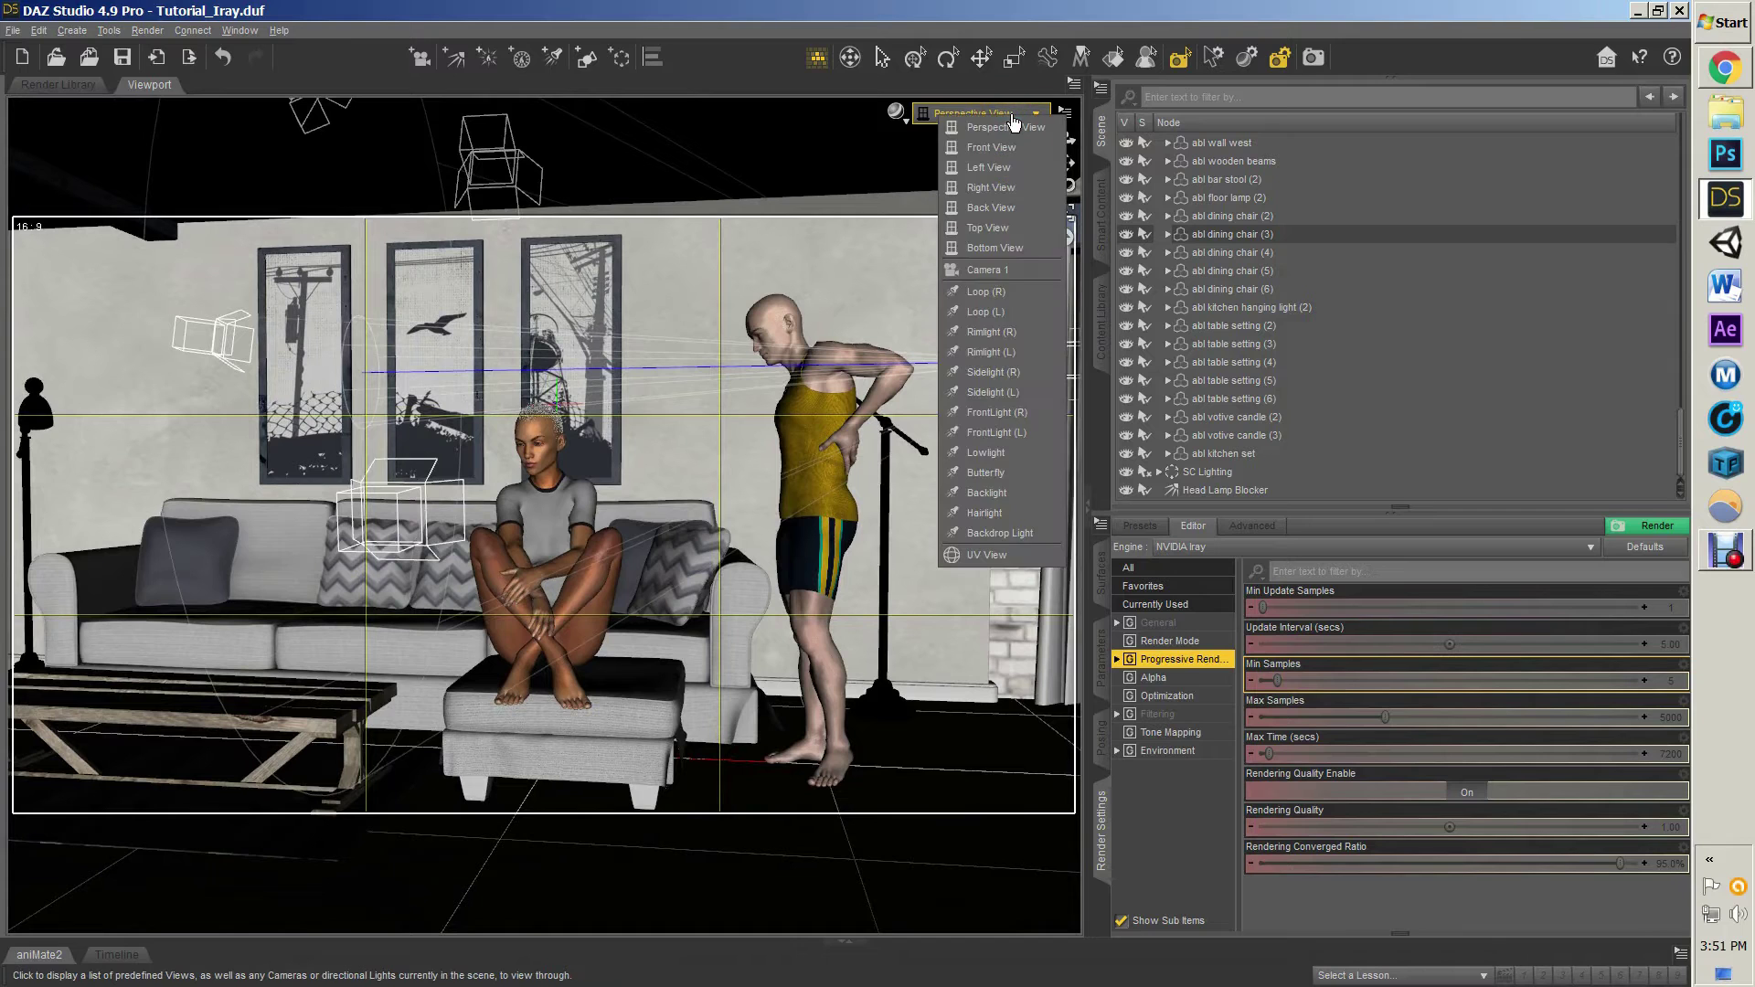
left_click(1015, 271)
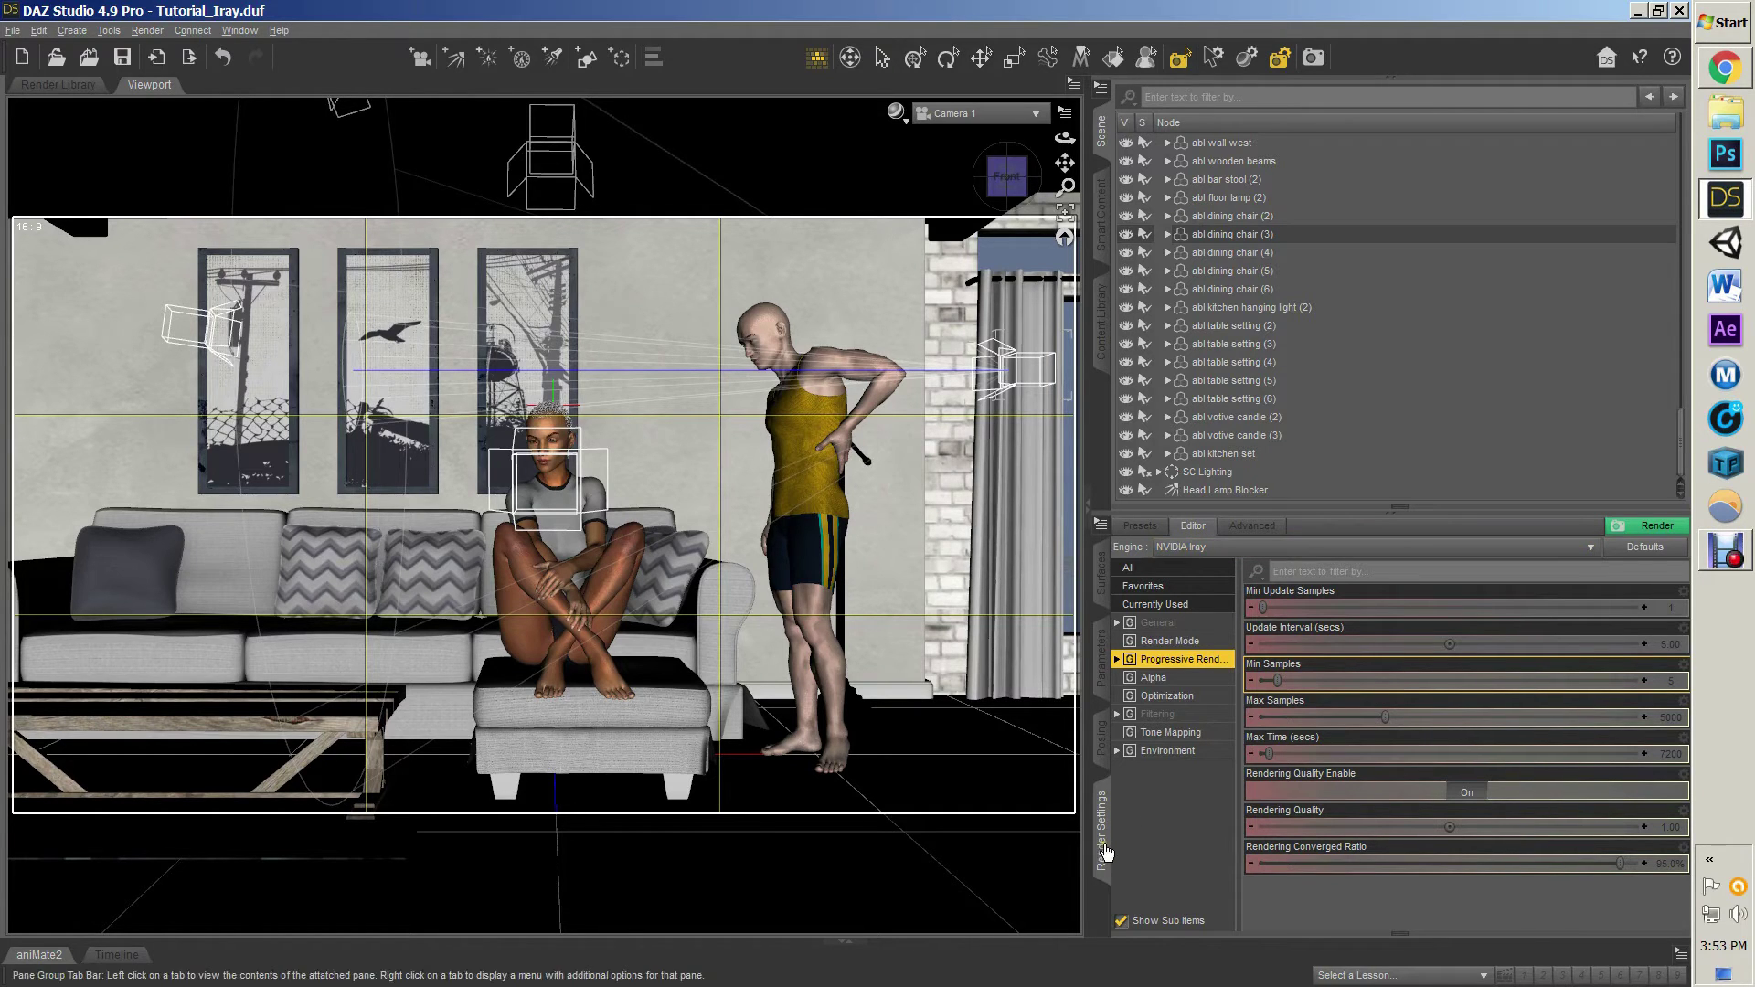
Step: Keep NVIDIA Iray as the render engine and check the General group's Render Style options
left_click(238, 33)
mouse_move(260, 55)
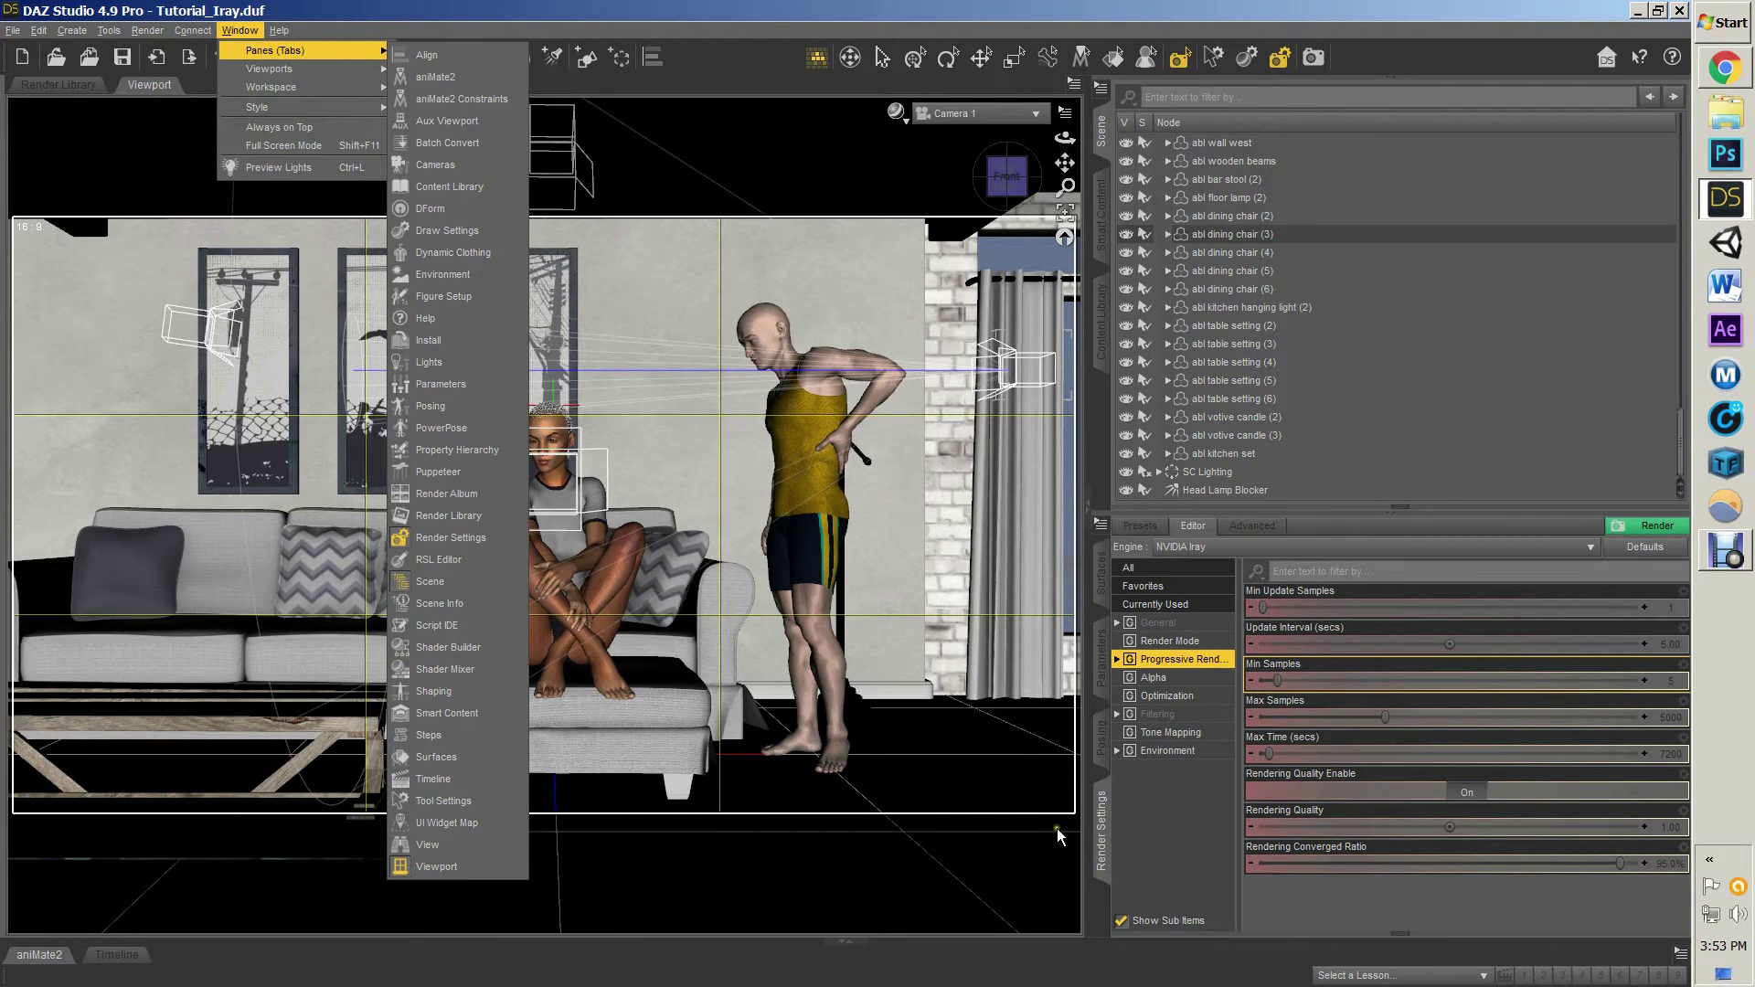
left_click(1123, 819)
left_click(1111, 811)
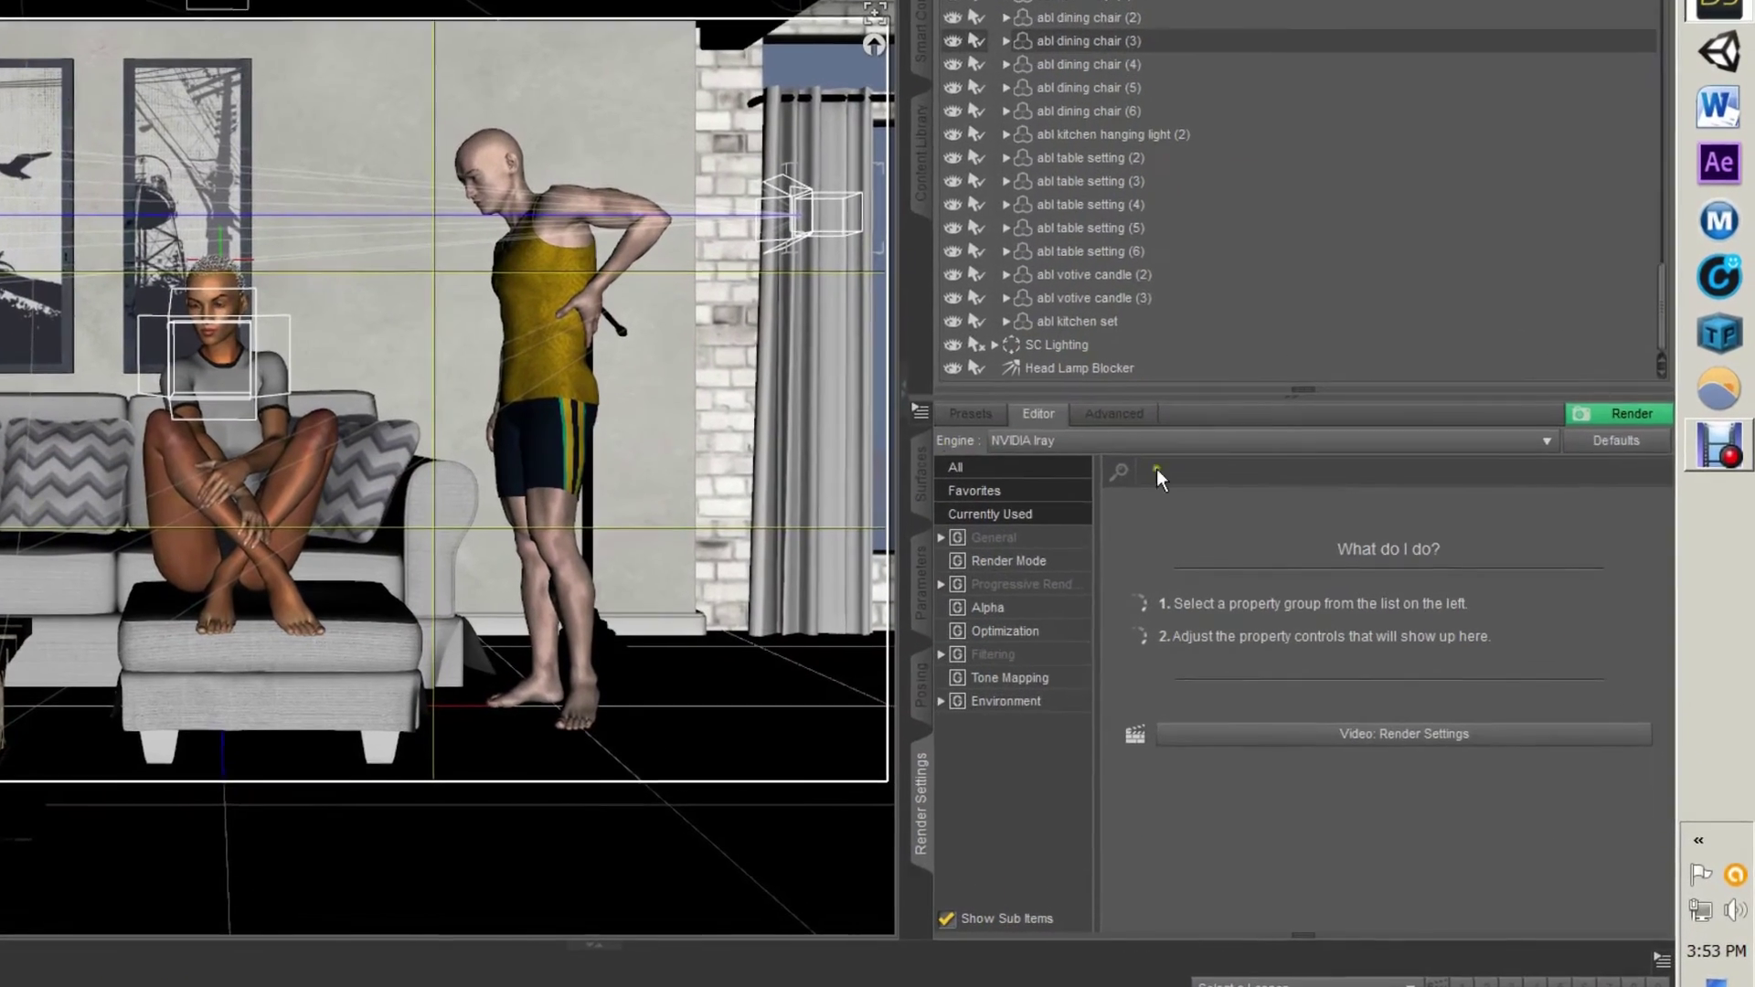
left_click(1154, 478)
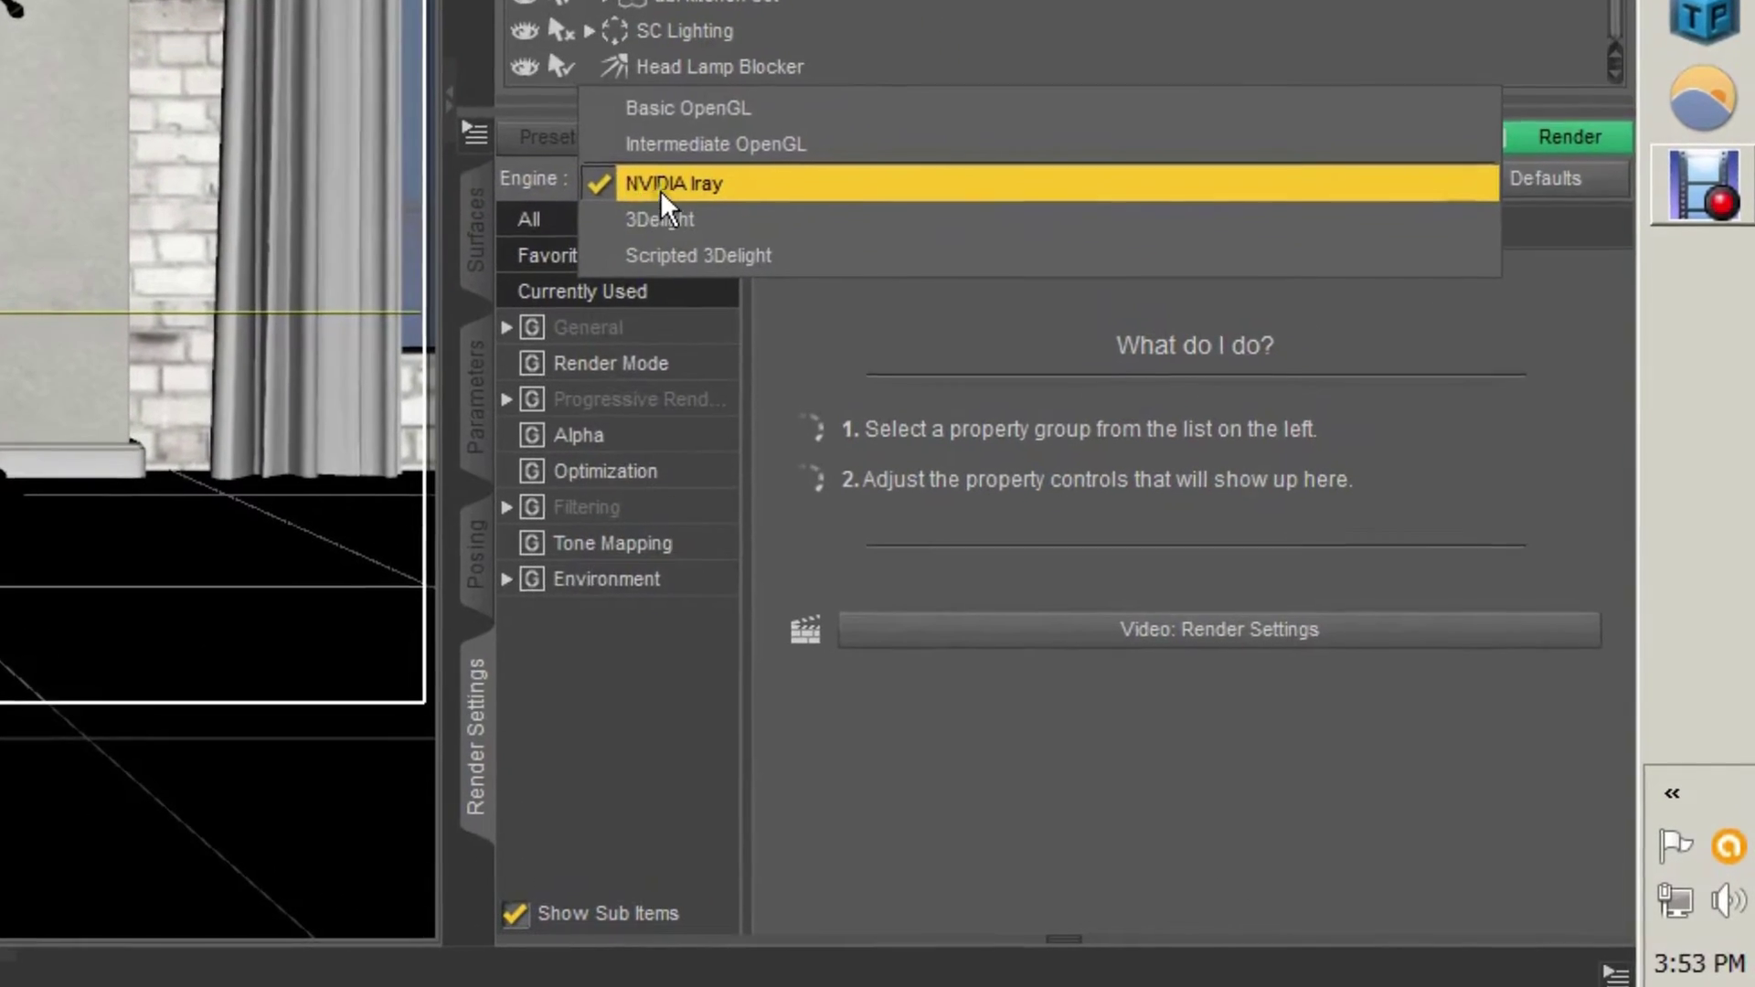
left_click(659, 190)
left_click(690, 334)
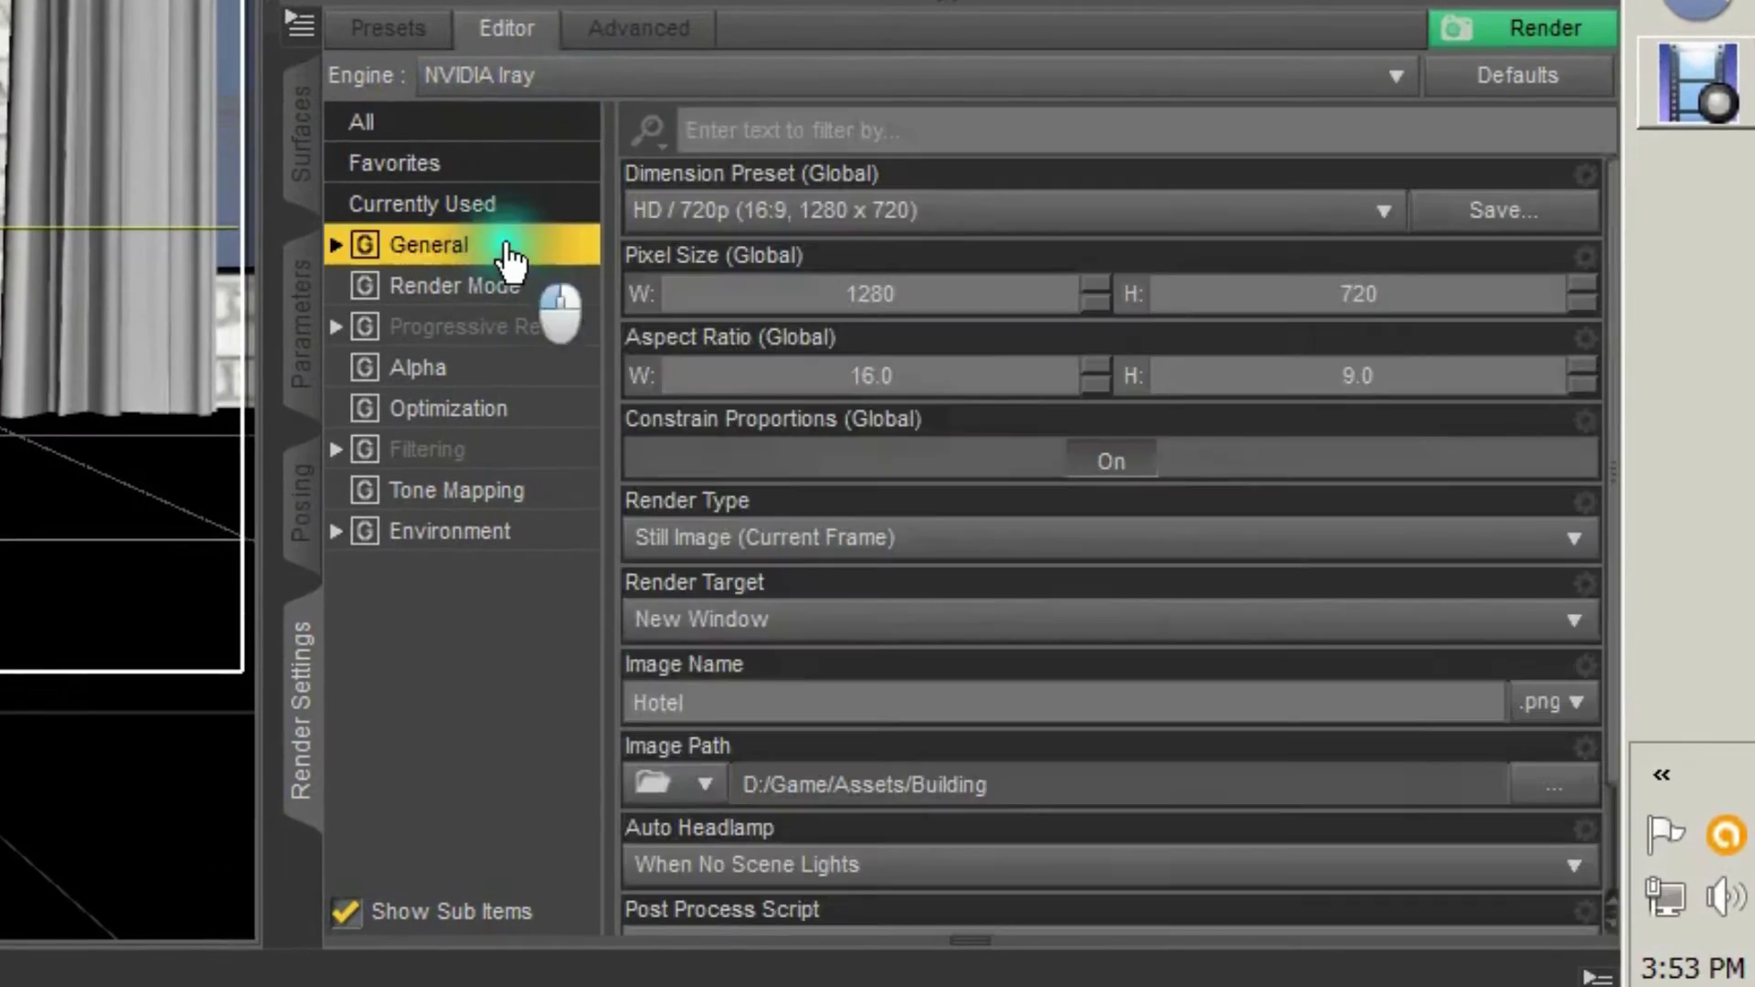
scroll(996, 312, "down", 3)
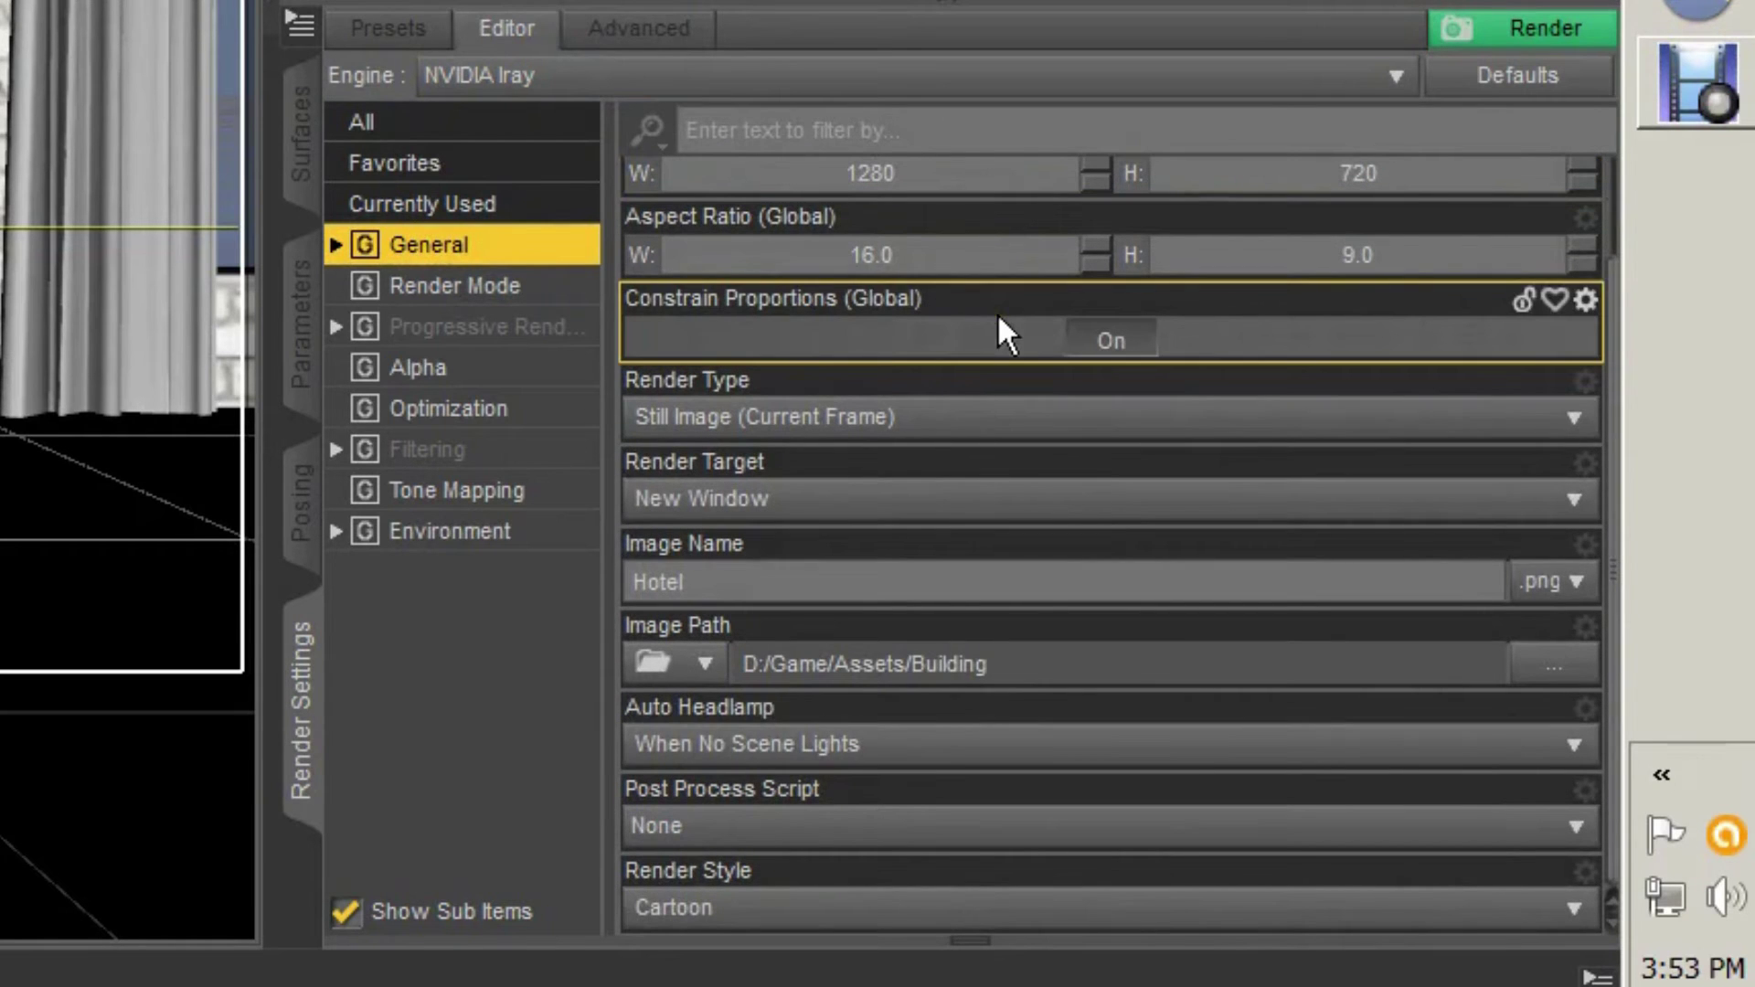
left_click(788, 909)
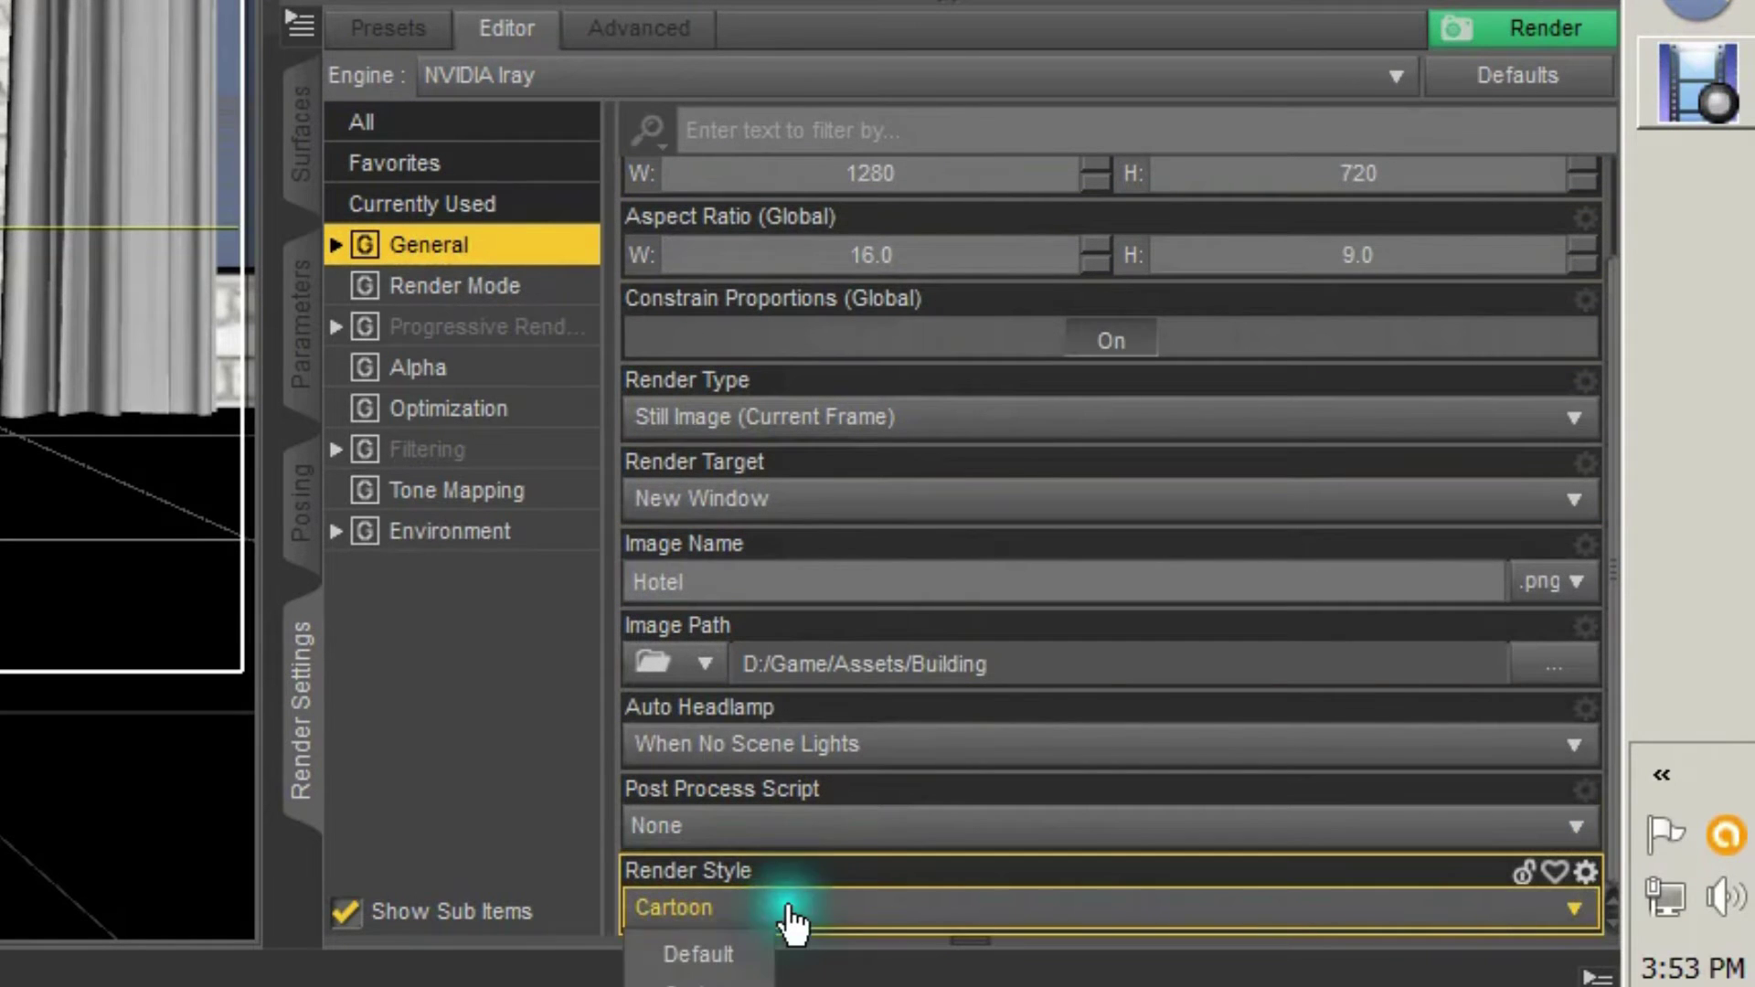
left_click(698, 955)
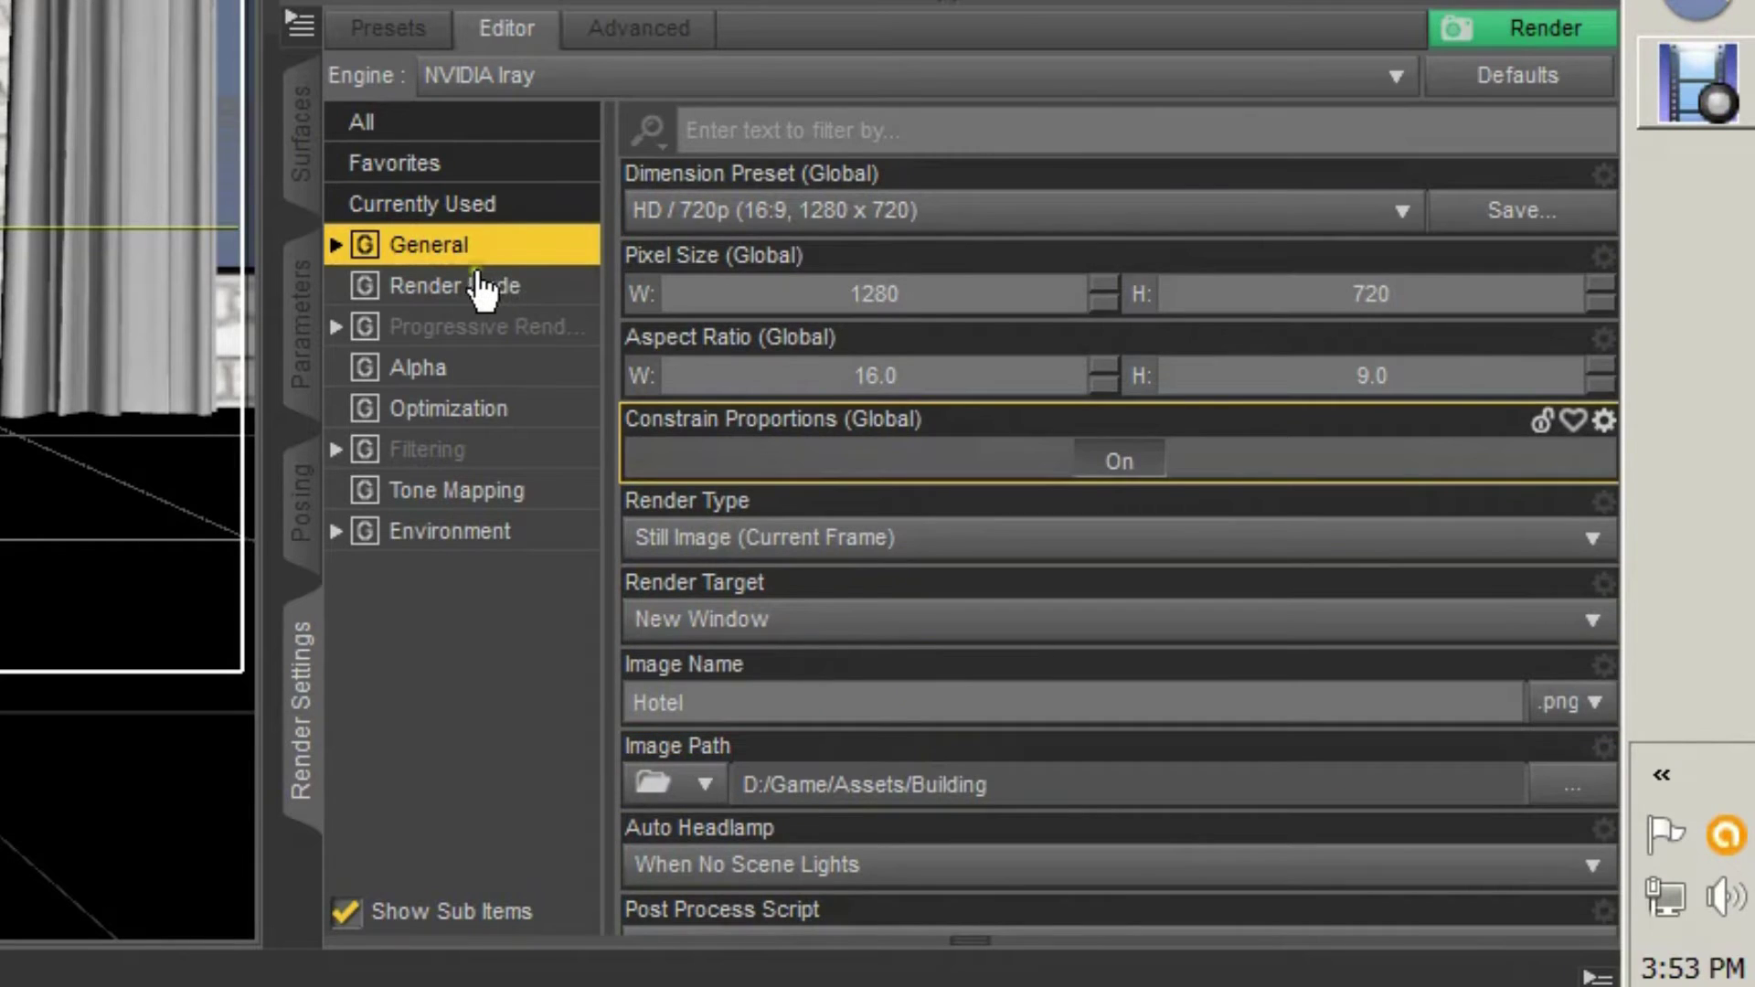
Step: Under Render Mode > Progressive Rendering, favourite Max Samples and change it from 5000 to 2000
left_click(423, 289)
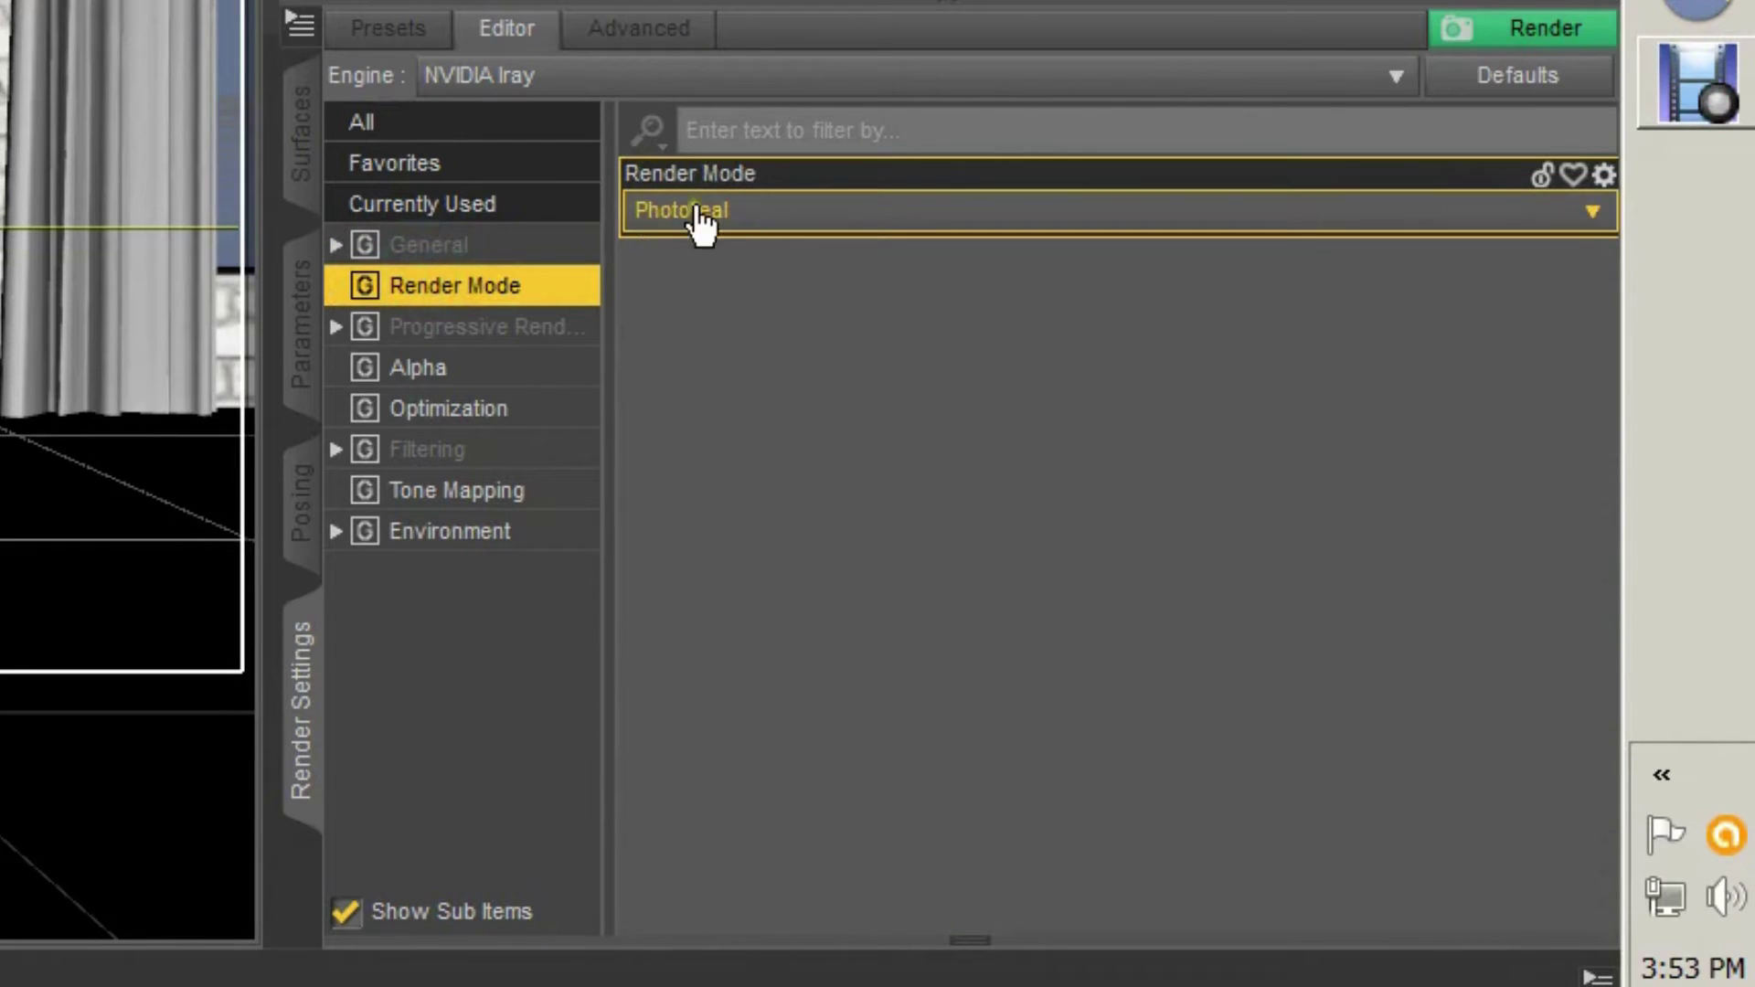
left_click(457, 334)
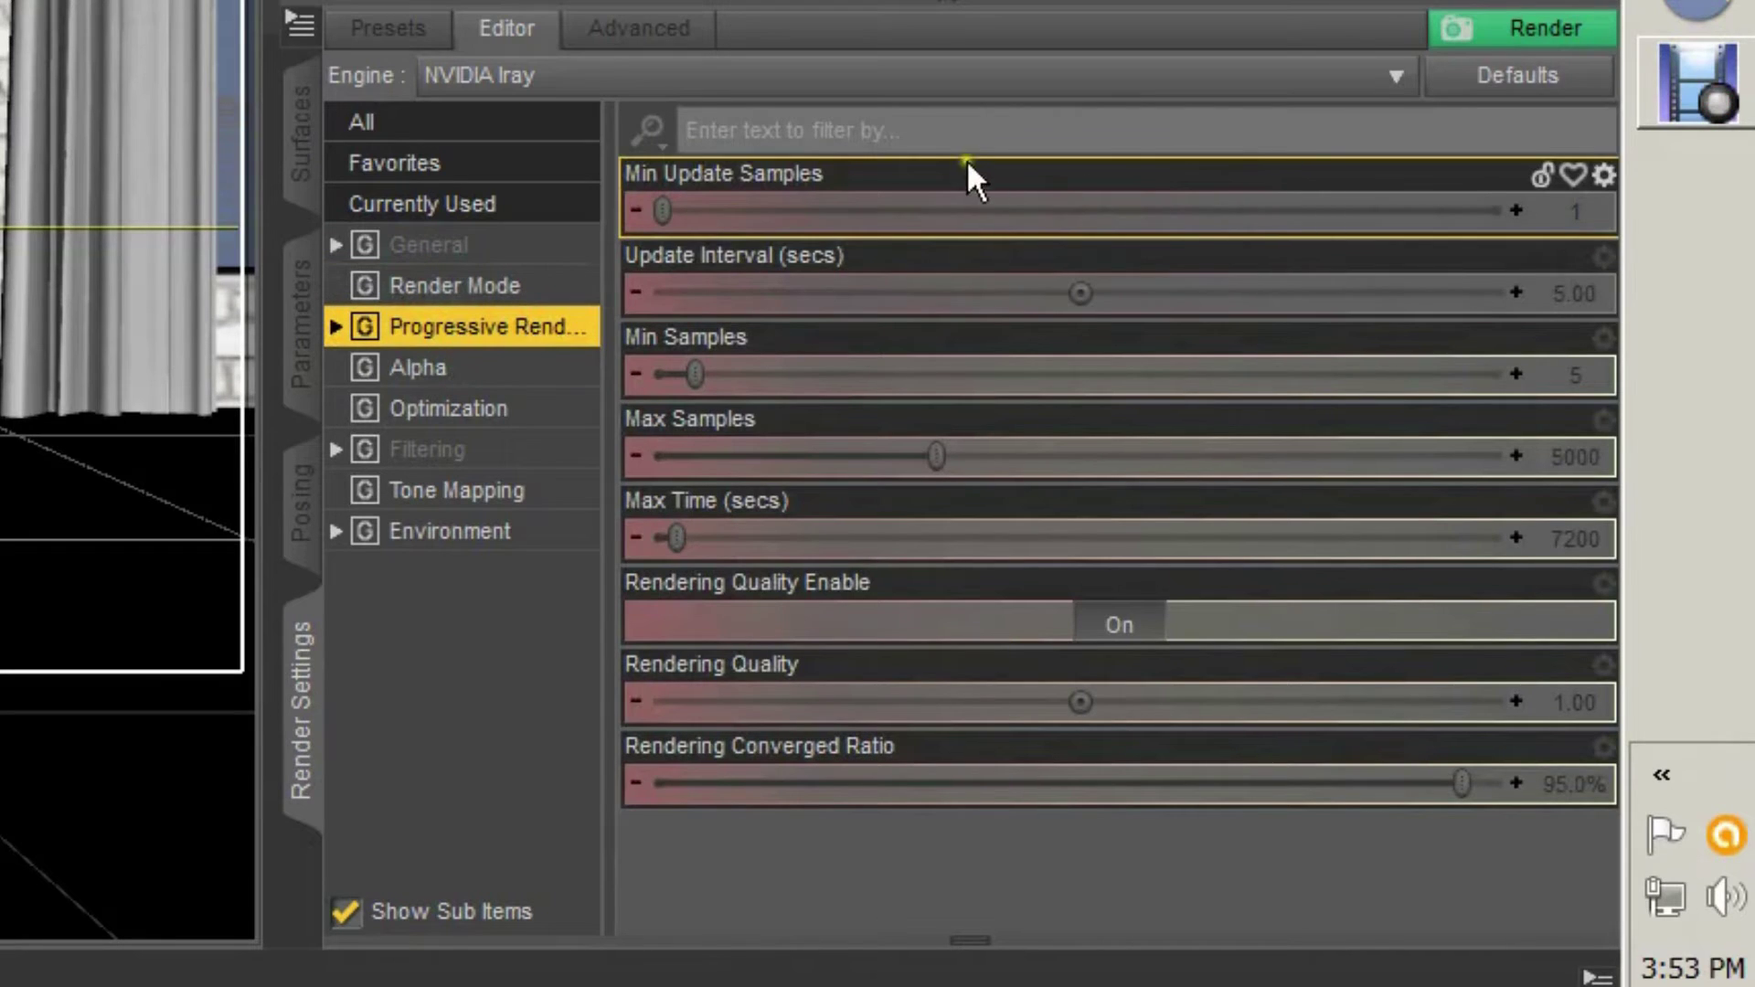
mouse_move(891, 227)
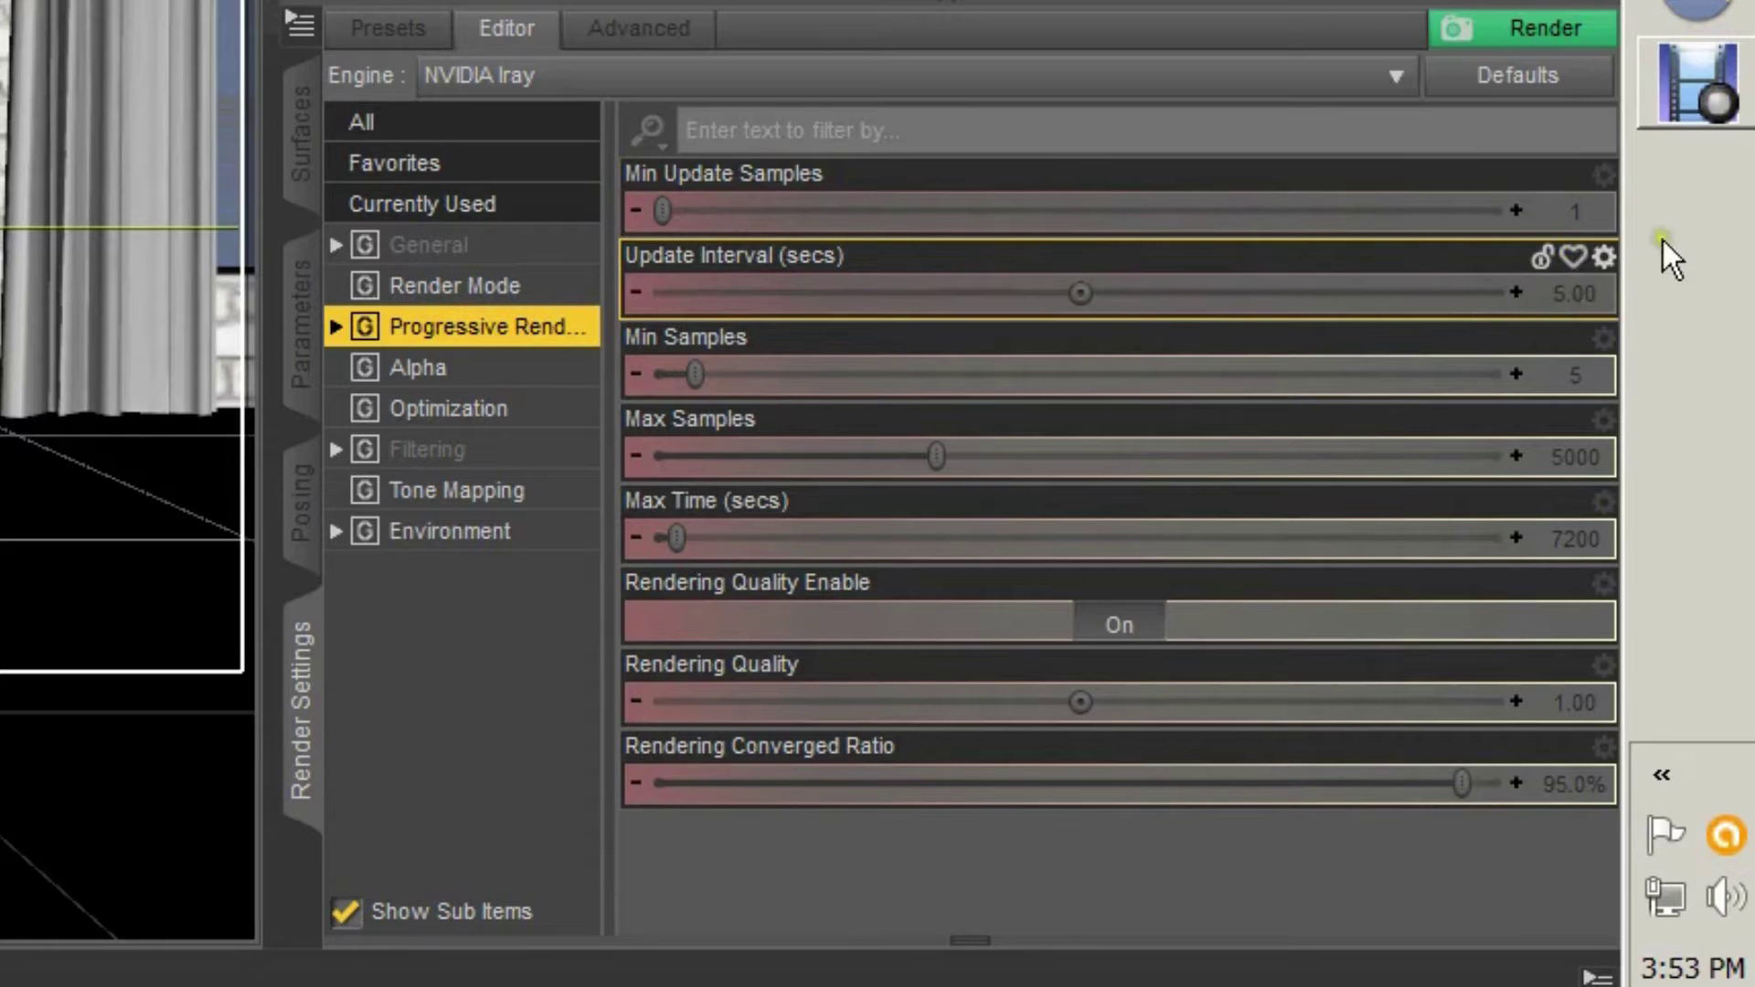
mouse_move(1594, 219)
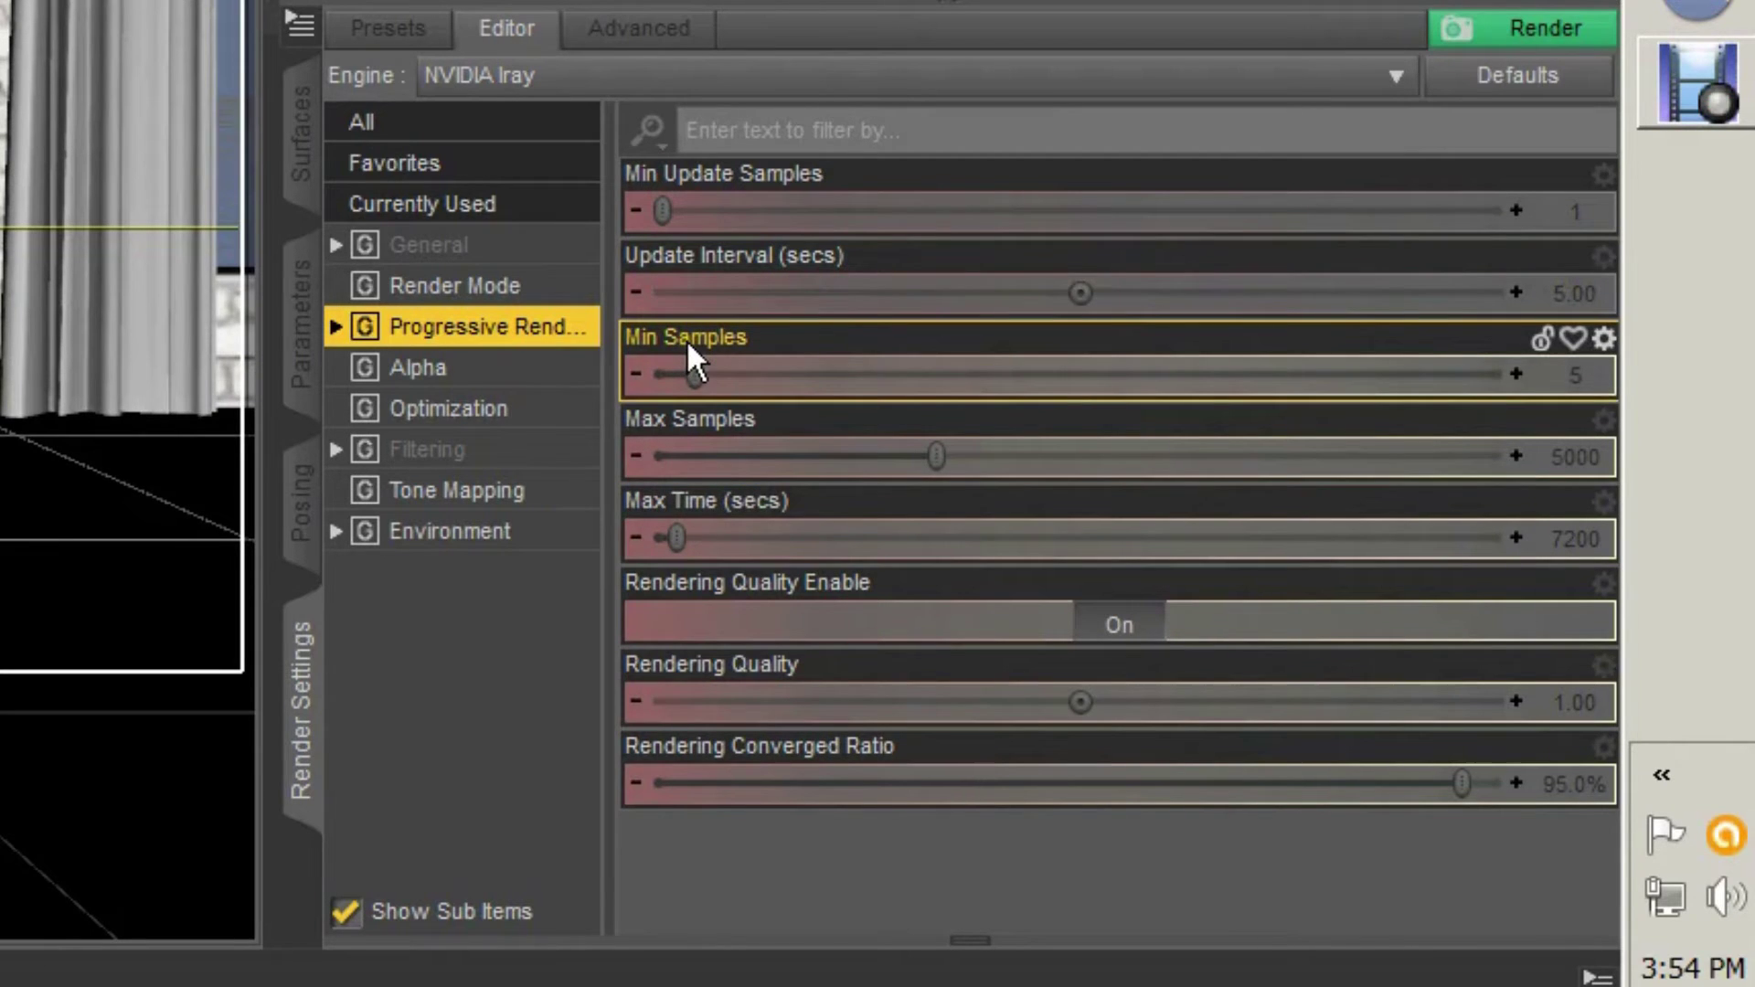
mouse_move(689, 340)
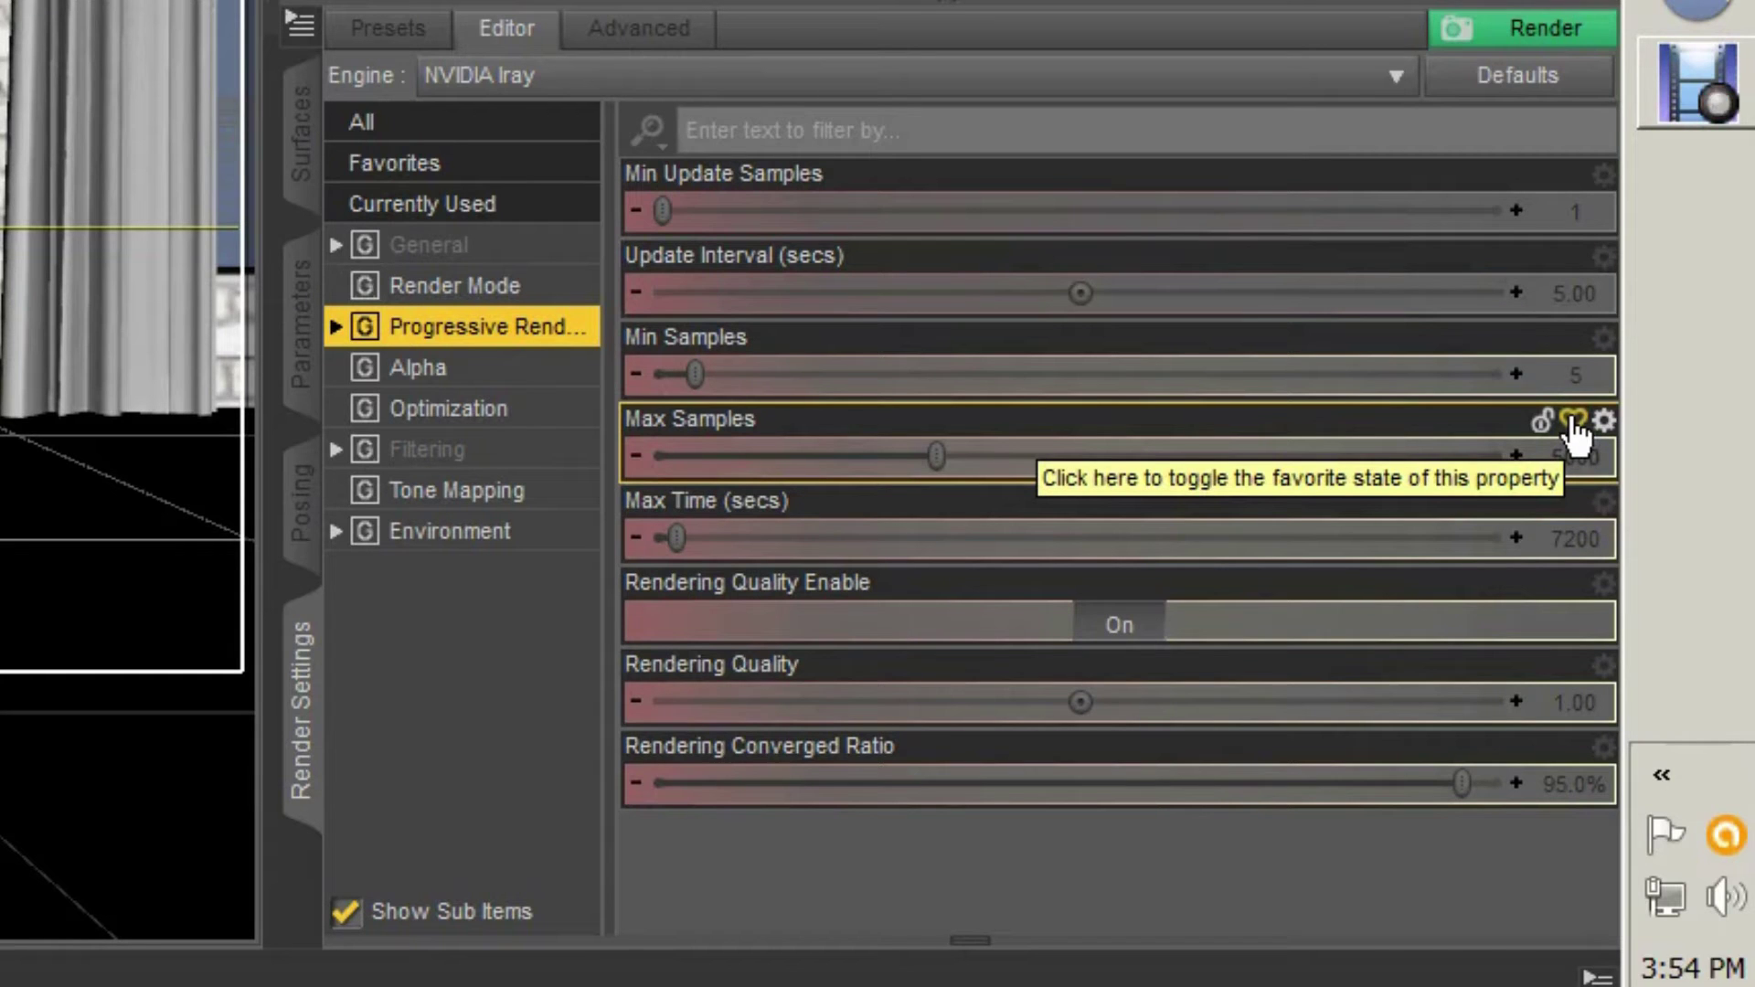
left_click(1573, 423)
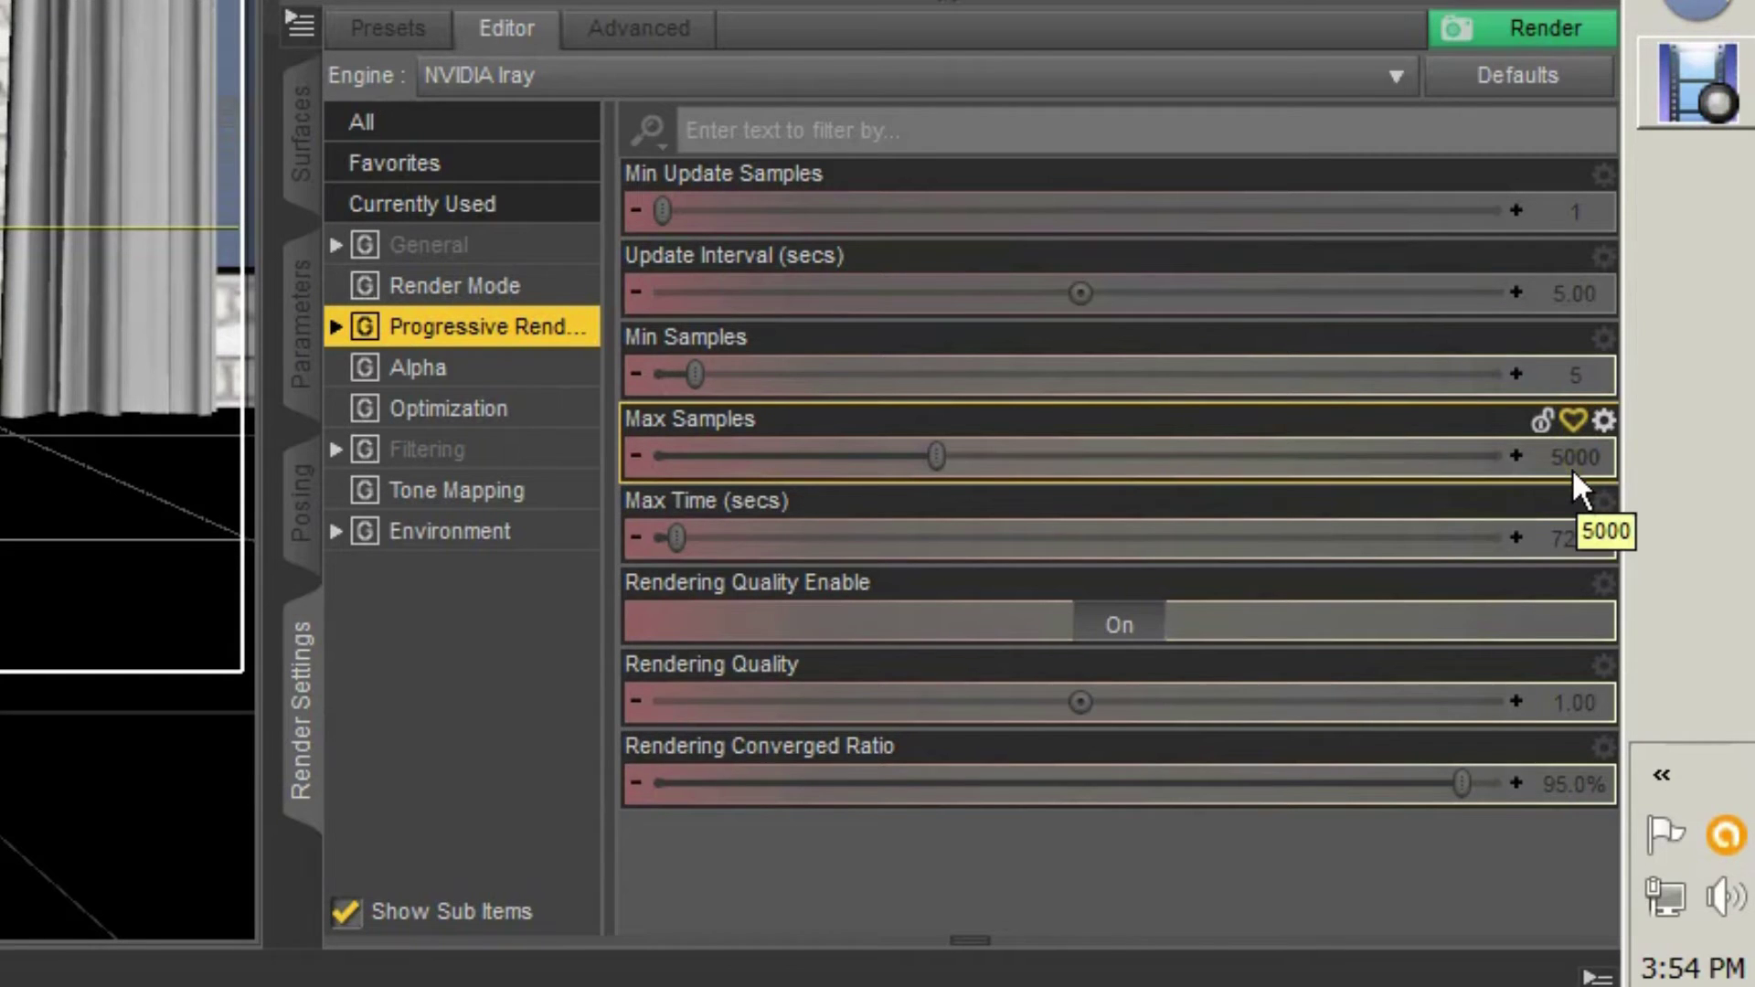
left_click(1587, 450)
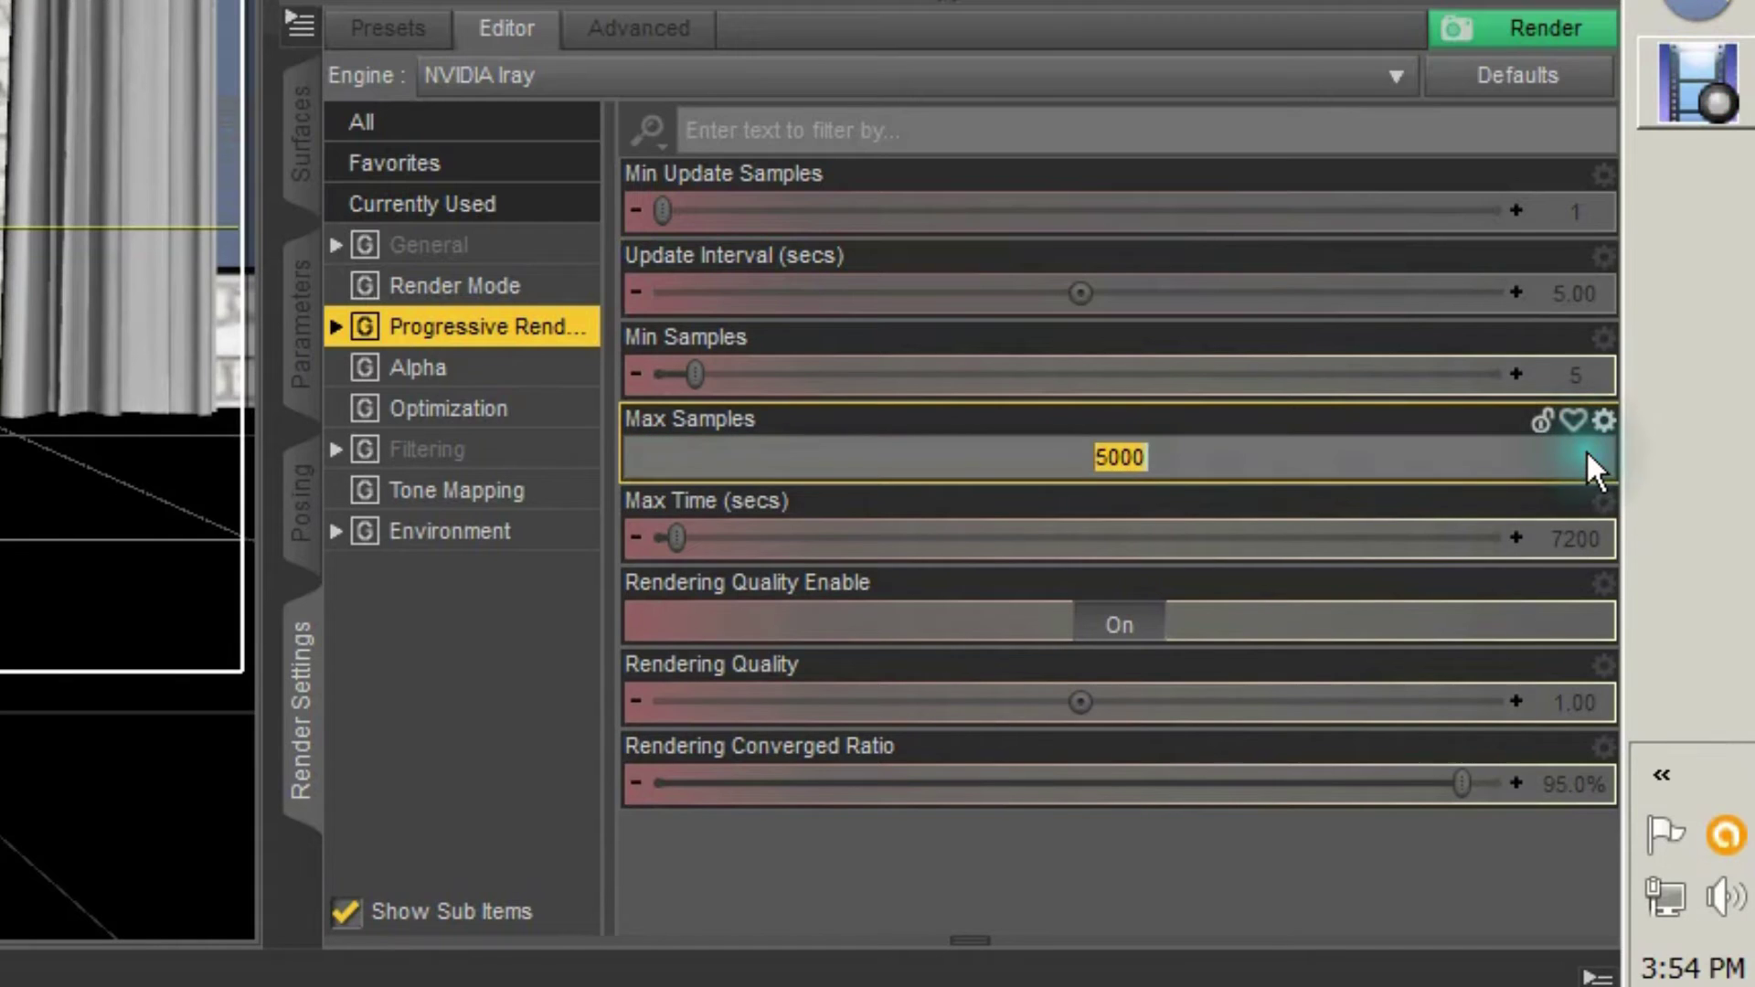
type("2000")
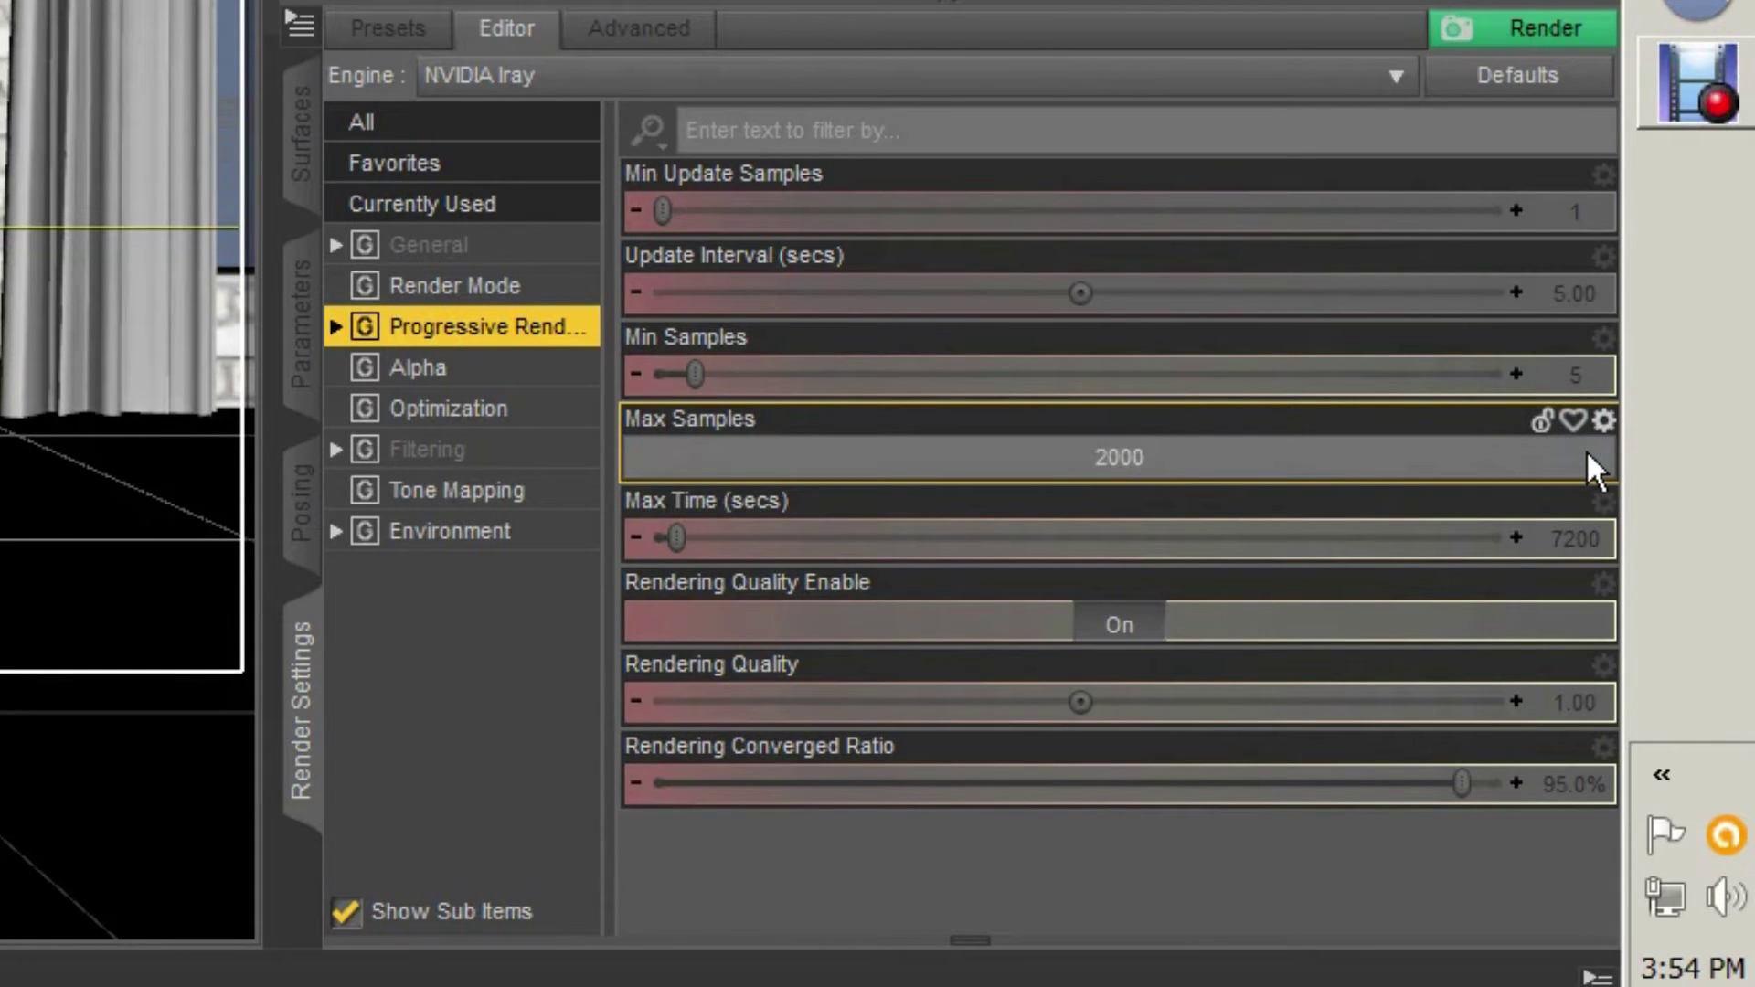
key("Return")
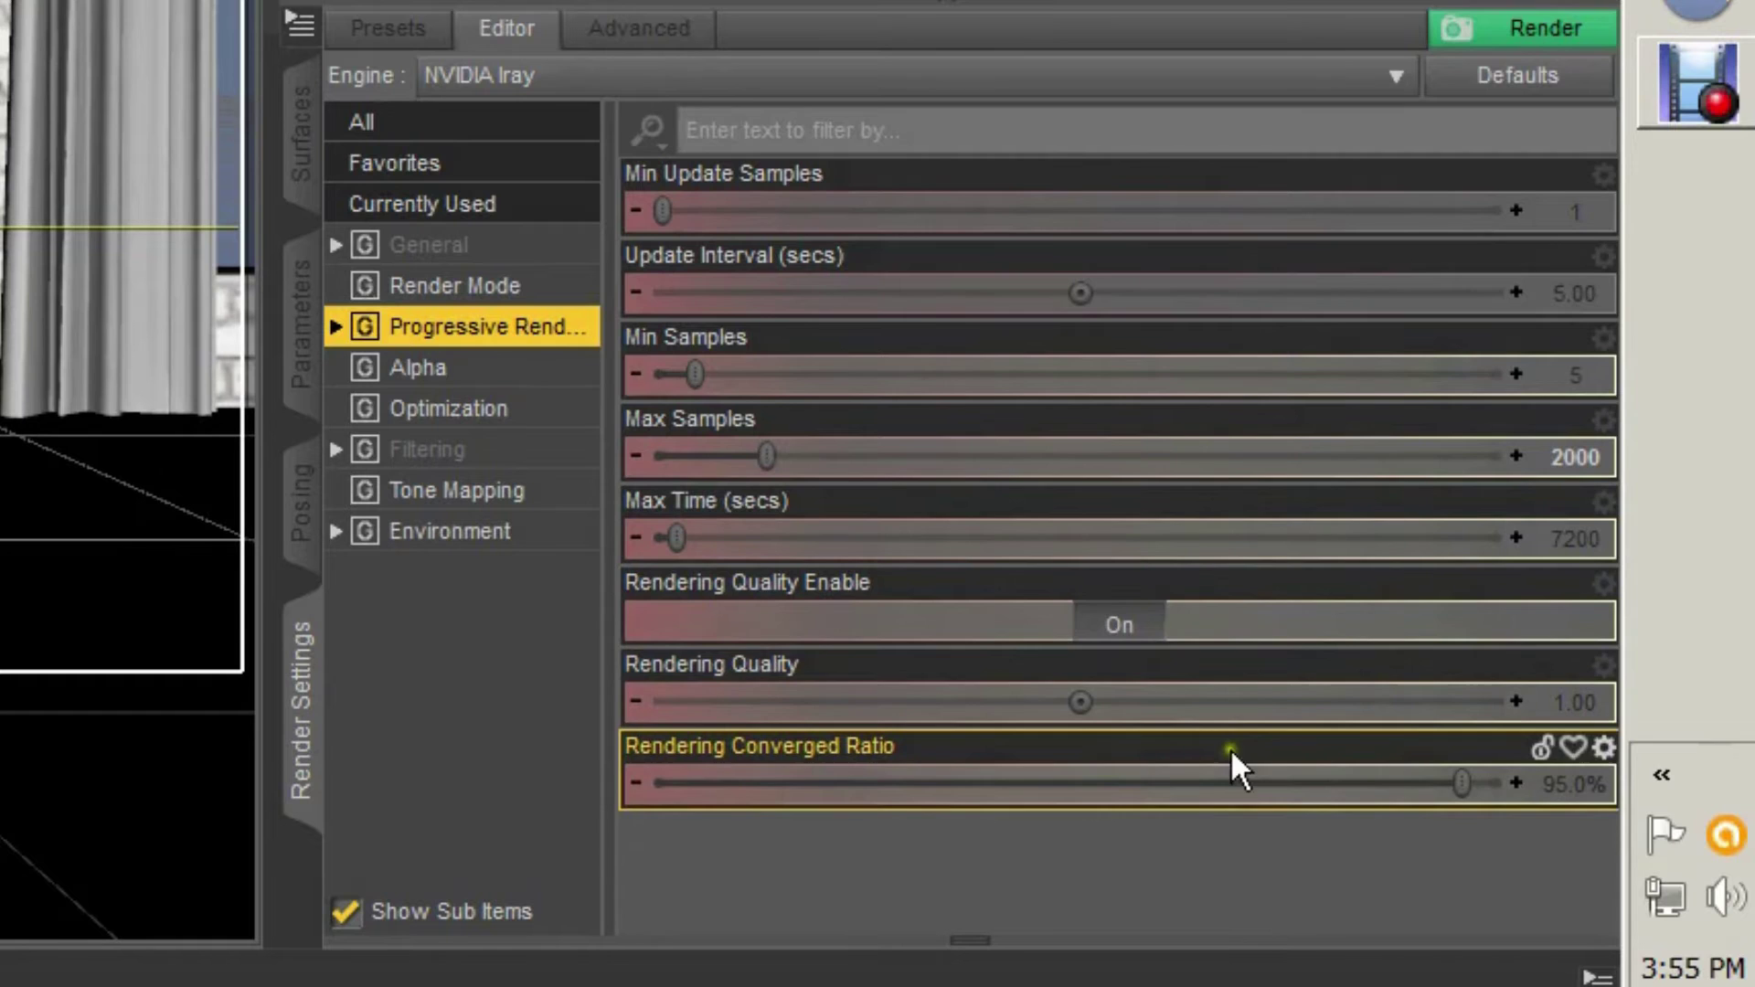
Step: Check the Alpha group's Default Alpha LPE without changing it, then view Optimization and Filtering
left_click(428, 370)
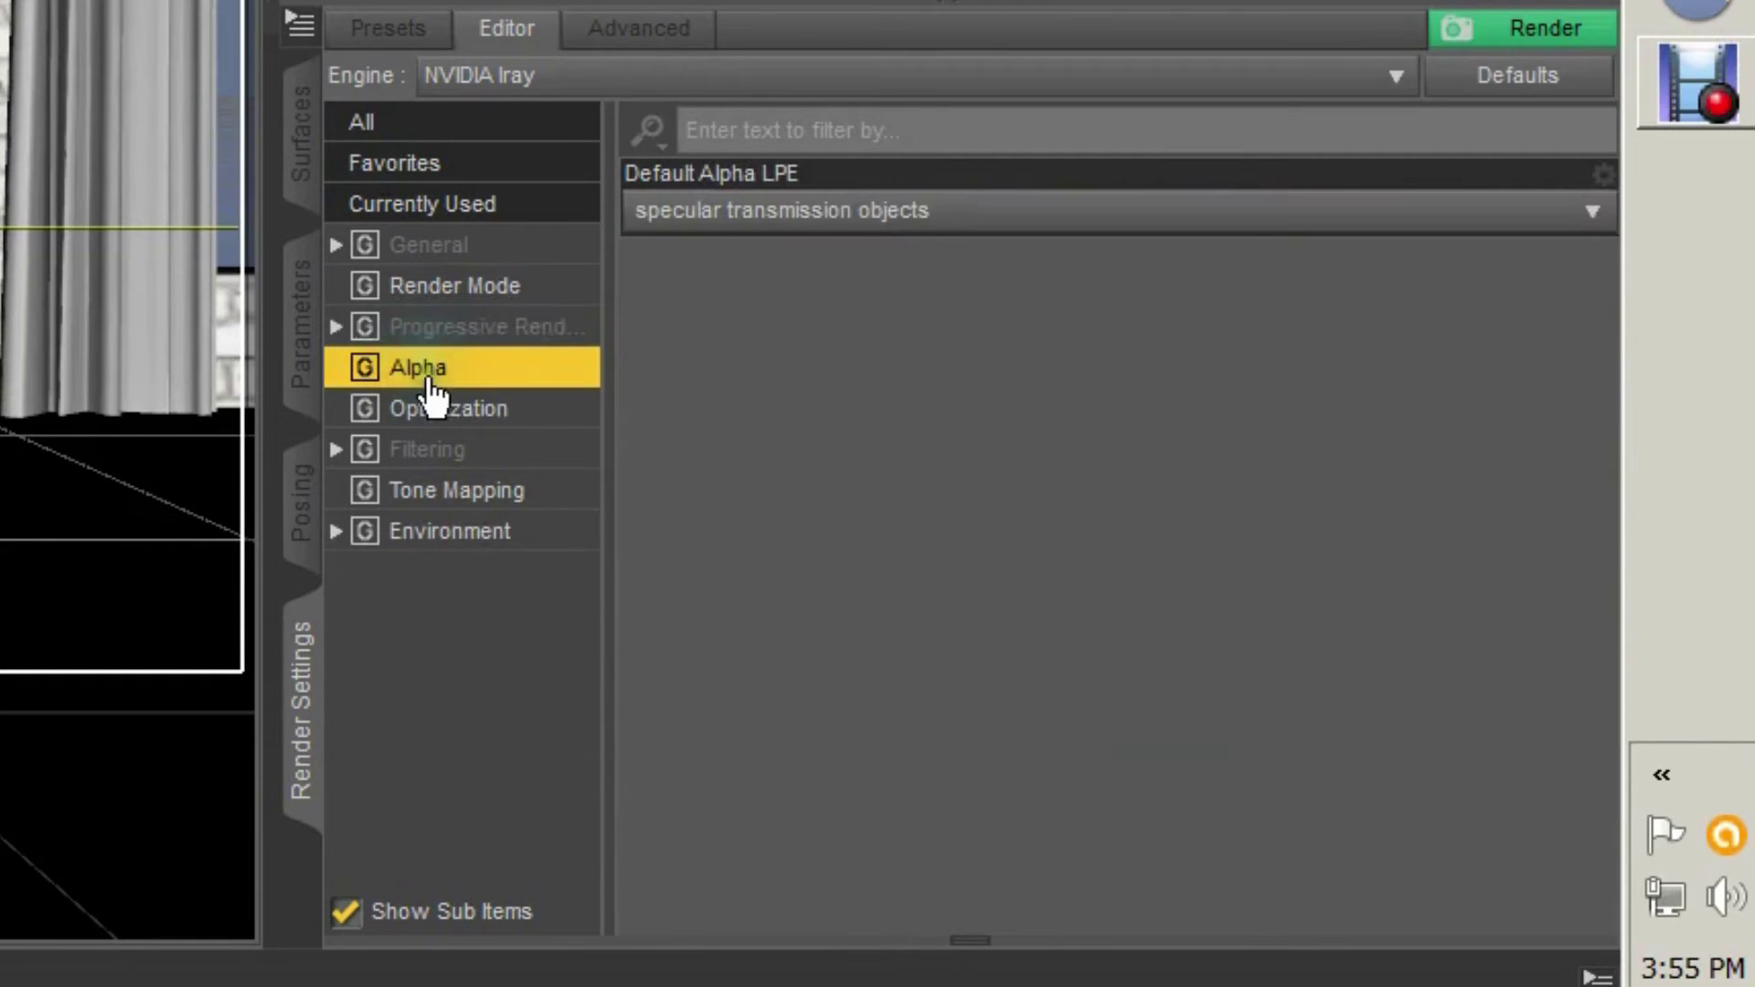
left_click(923, 208)
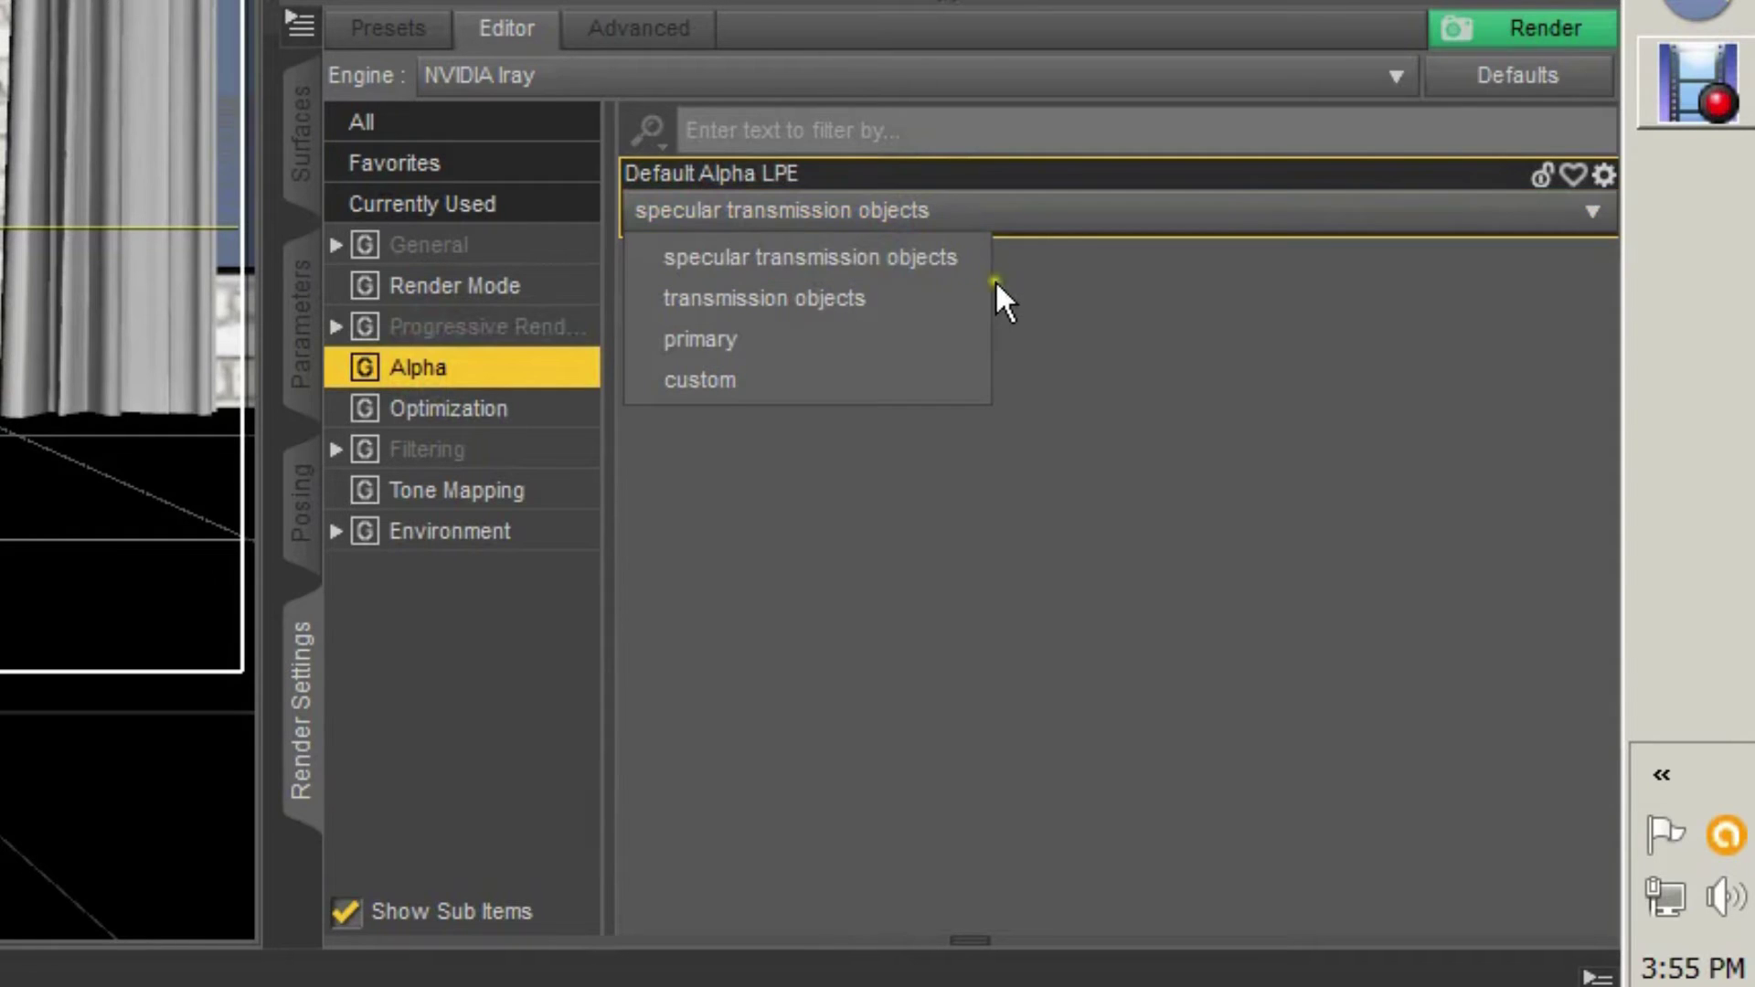
left_click(1108, 304)
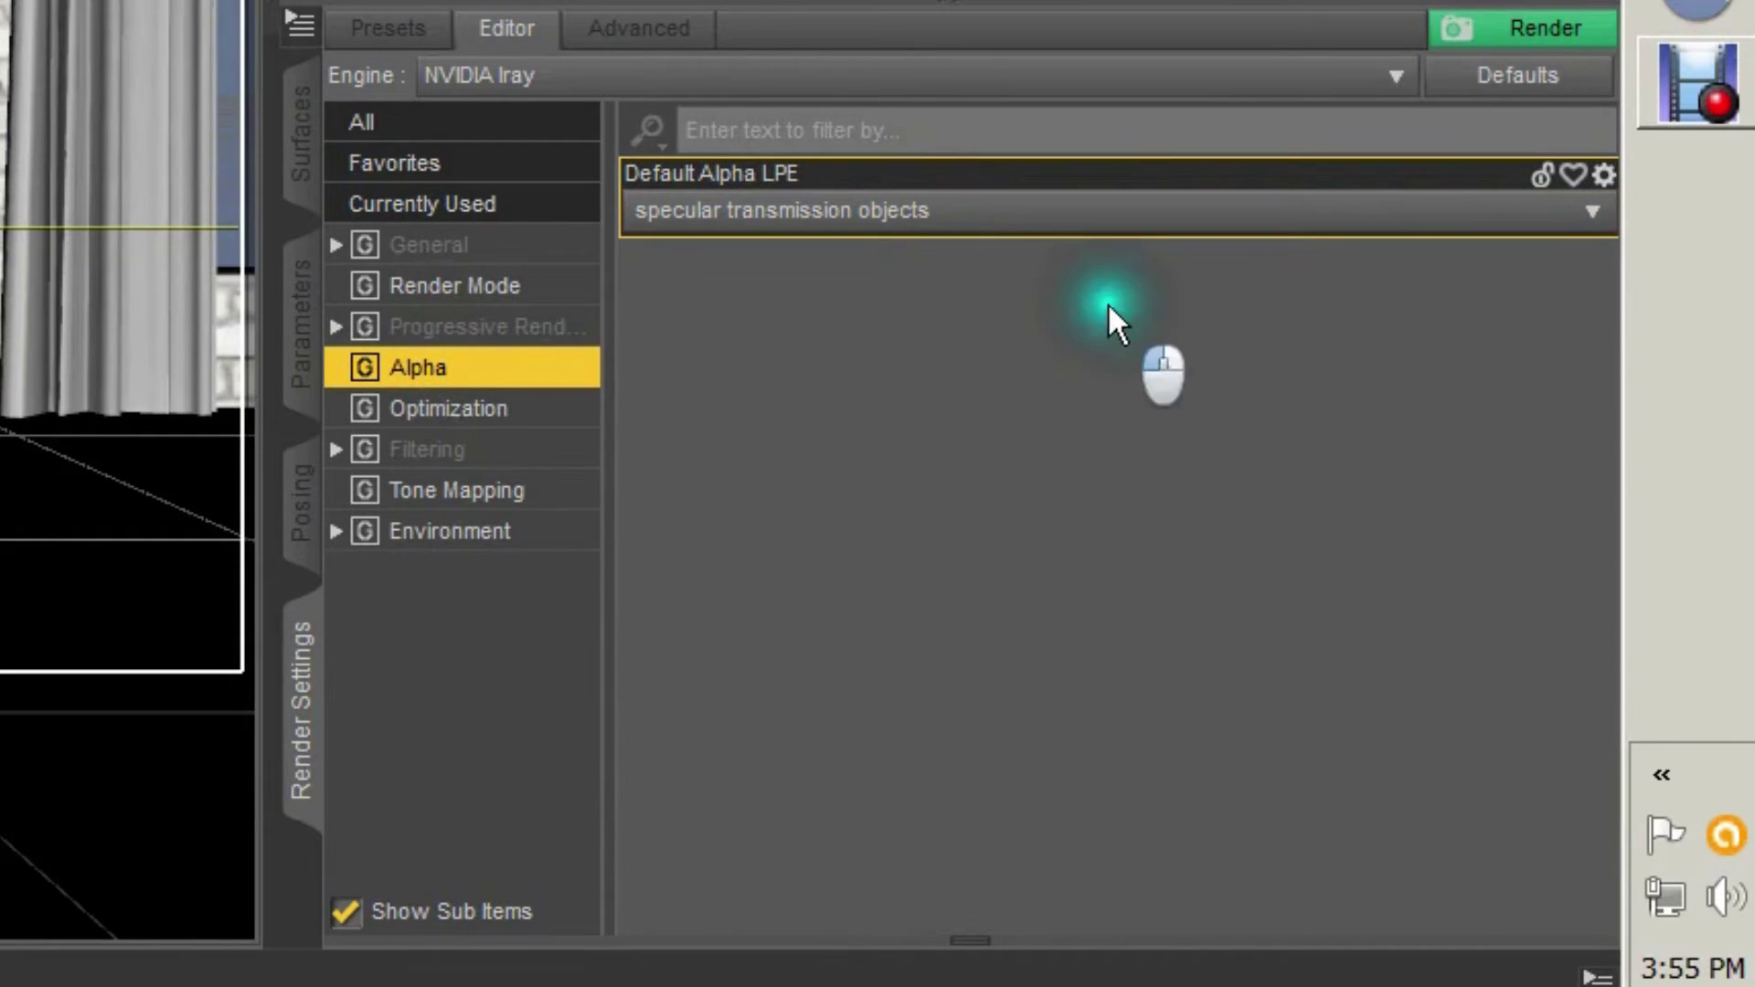
left_click(549, 409)
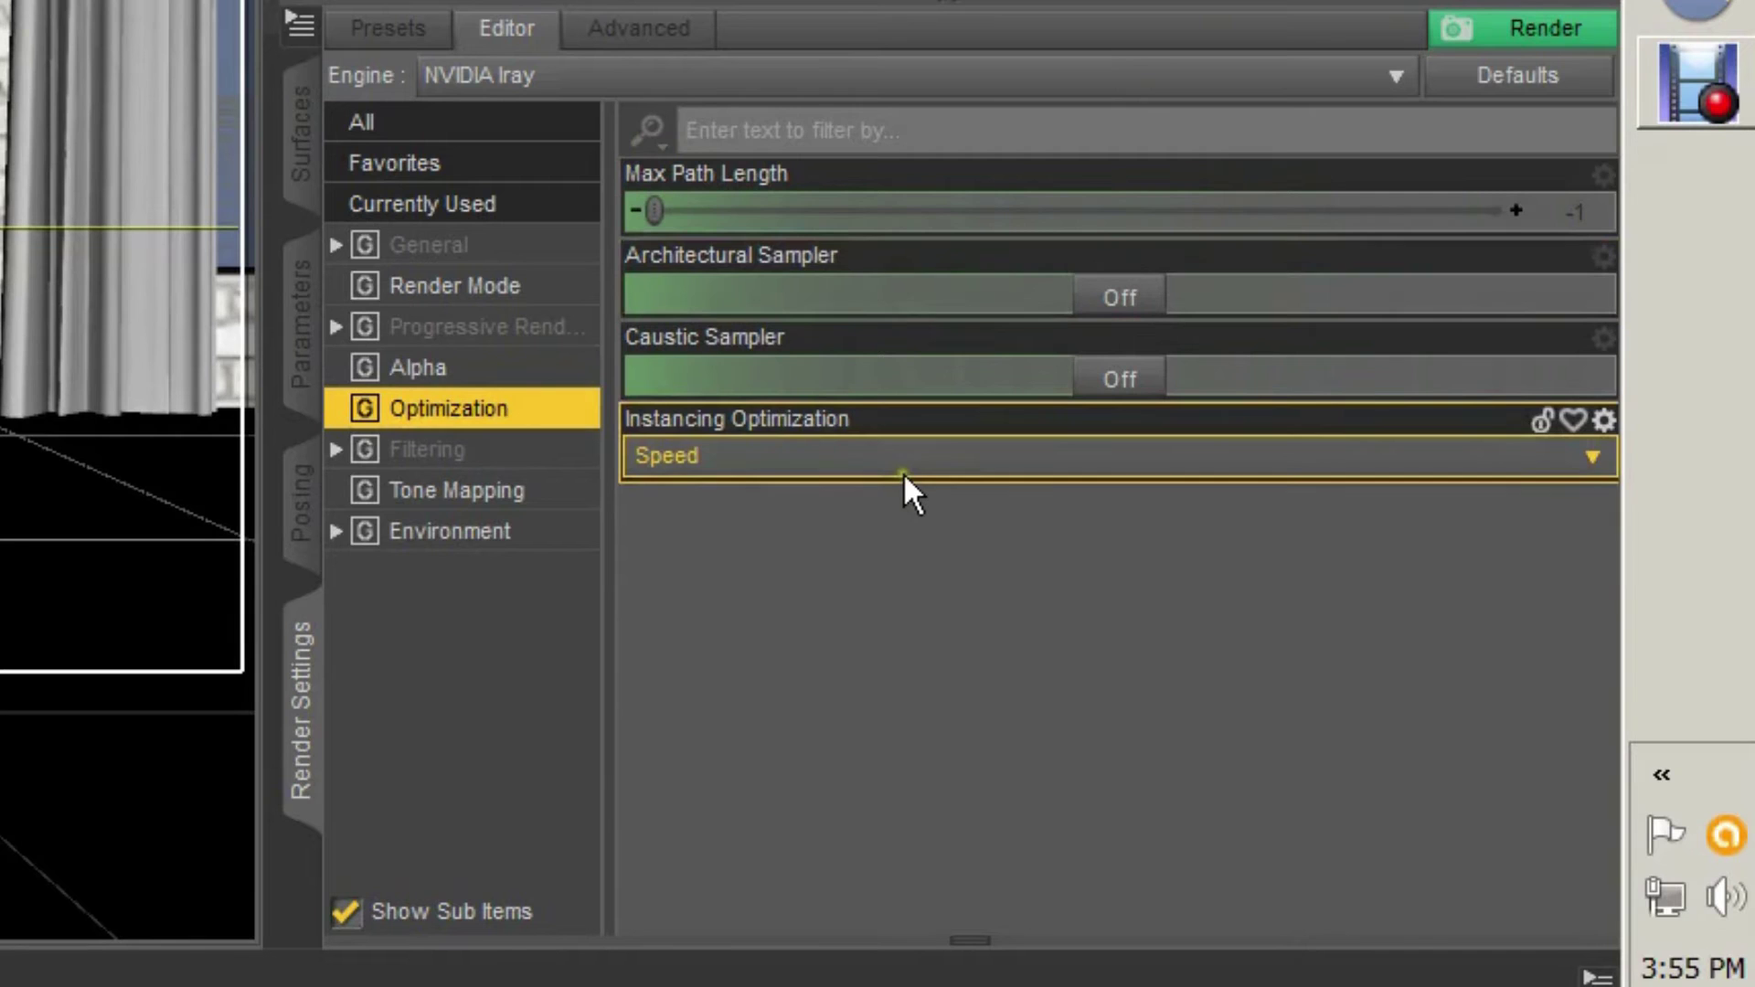
left_click(489, 467)
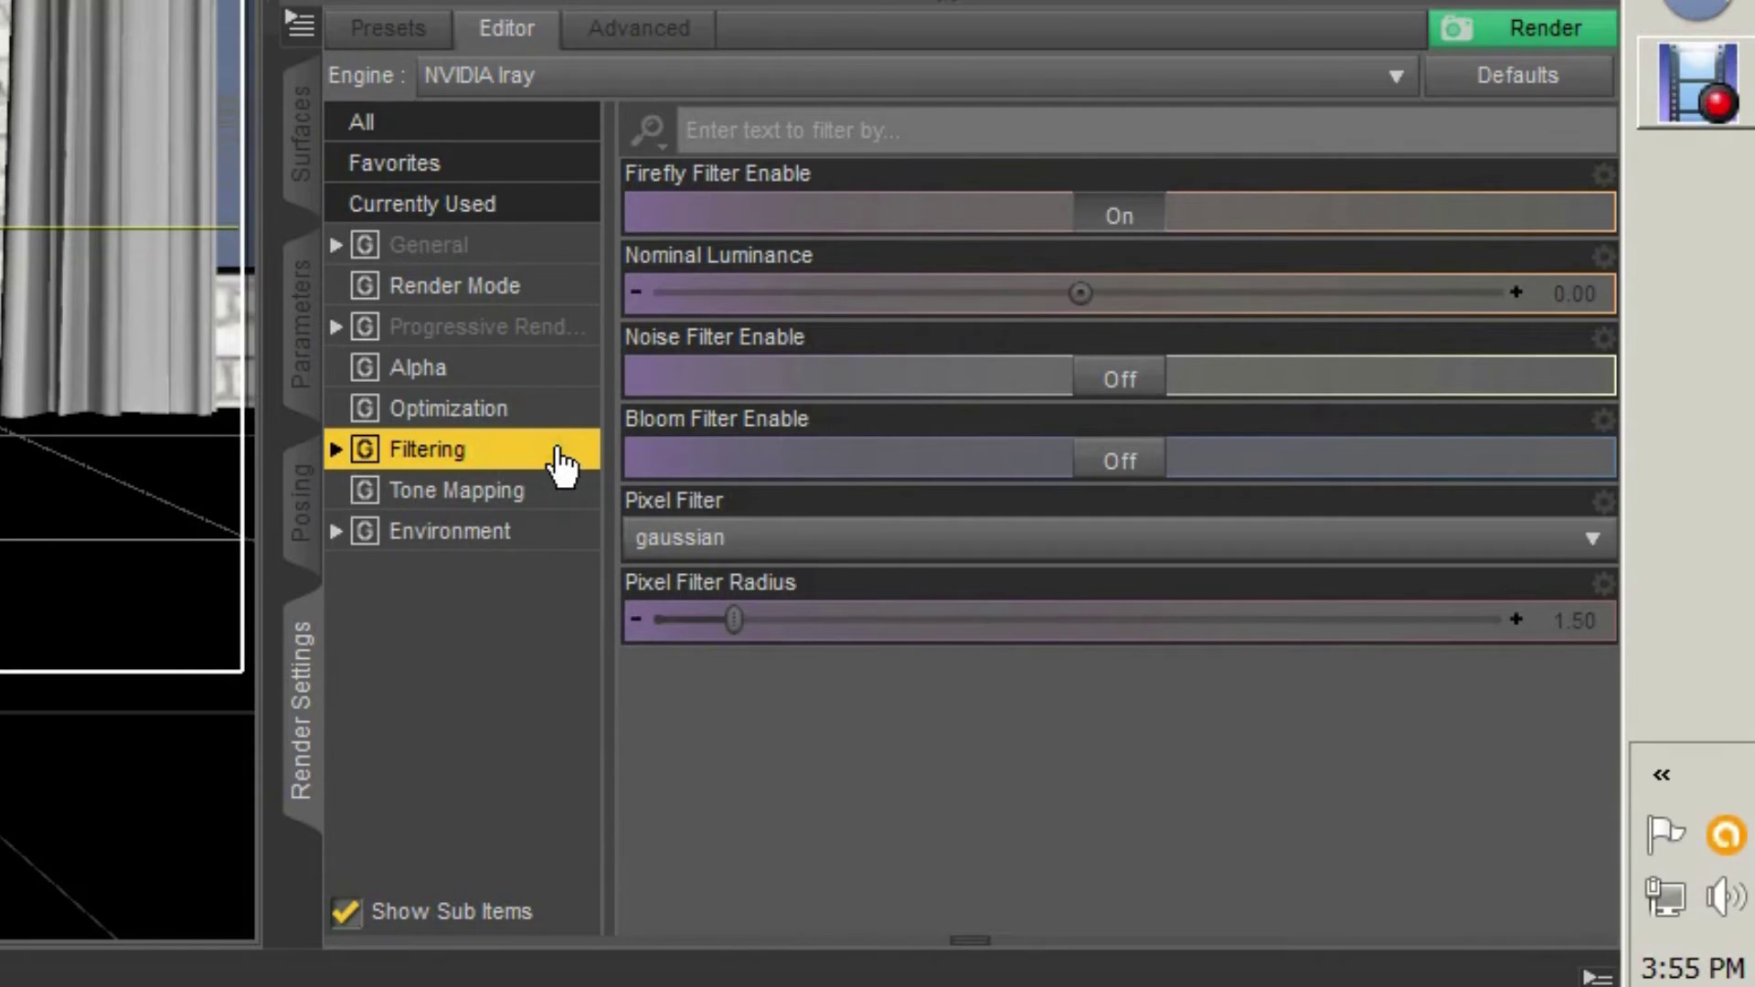
Step: Scroll through the Tone Mapping settings, then bring up the Environment group
left_click(531, 501)
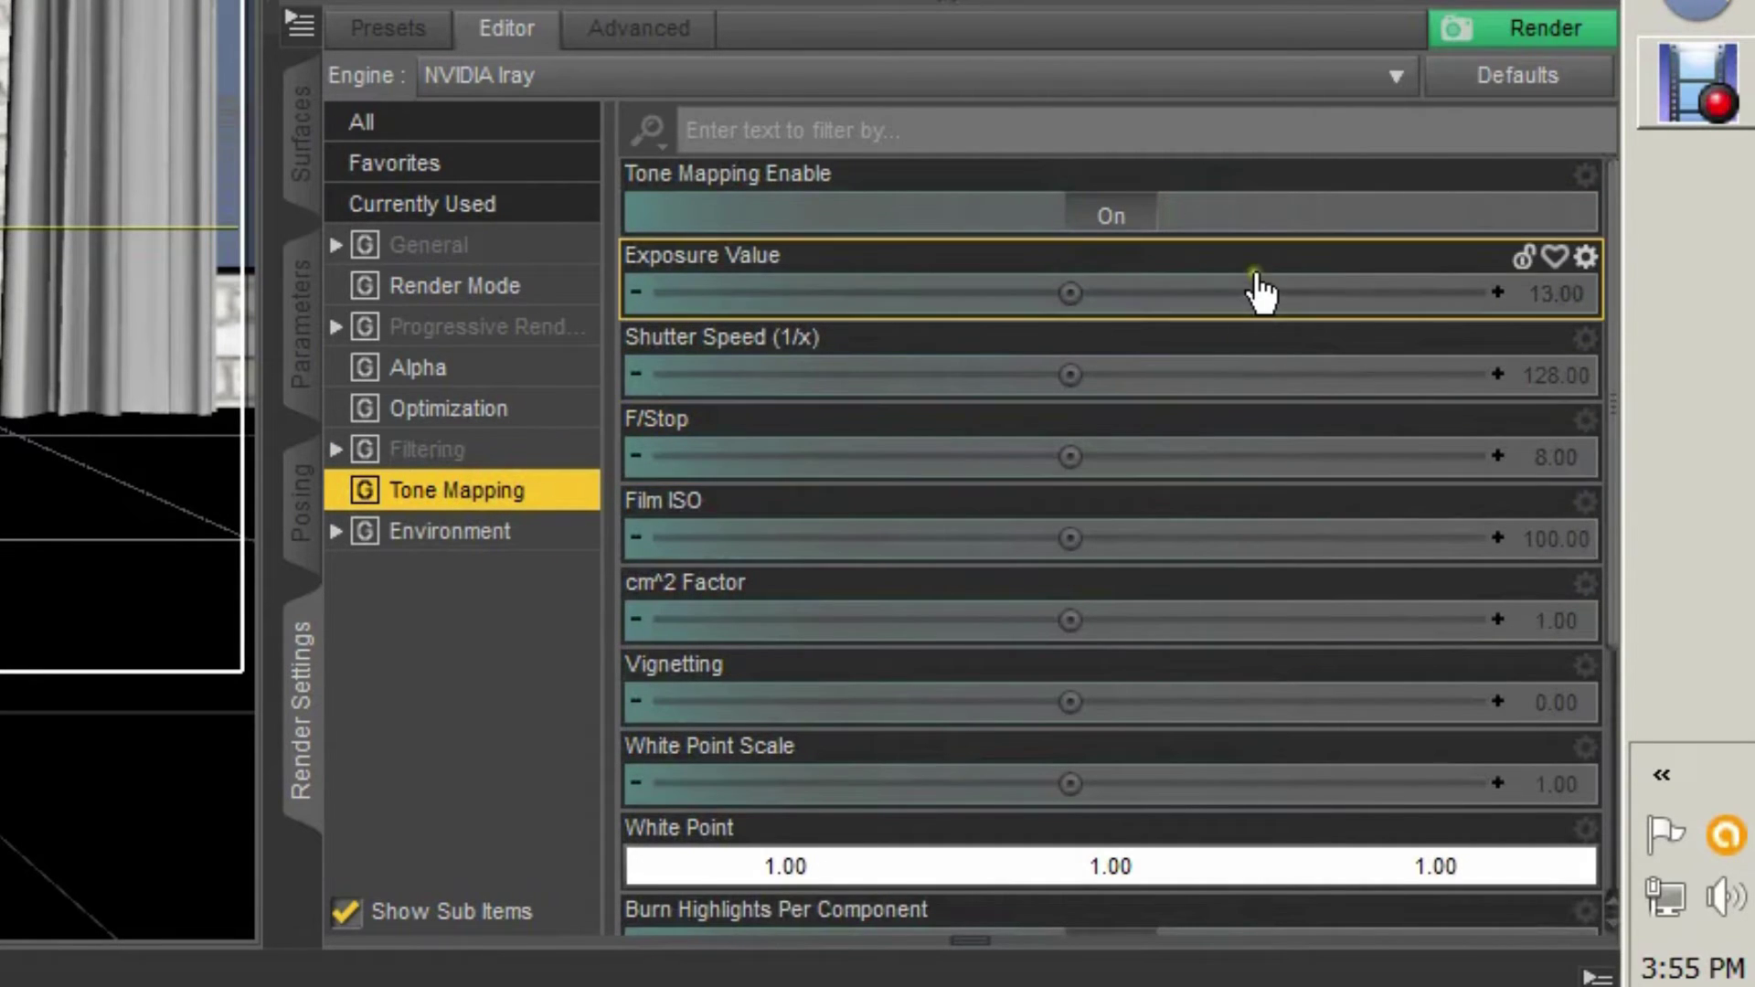
scroll(1262, 293, "down", 5)
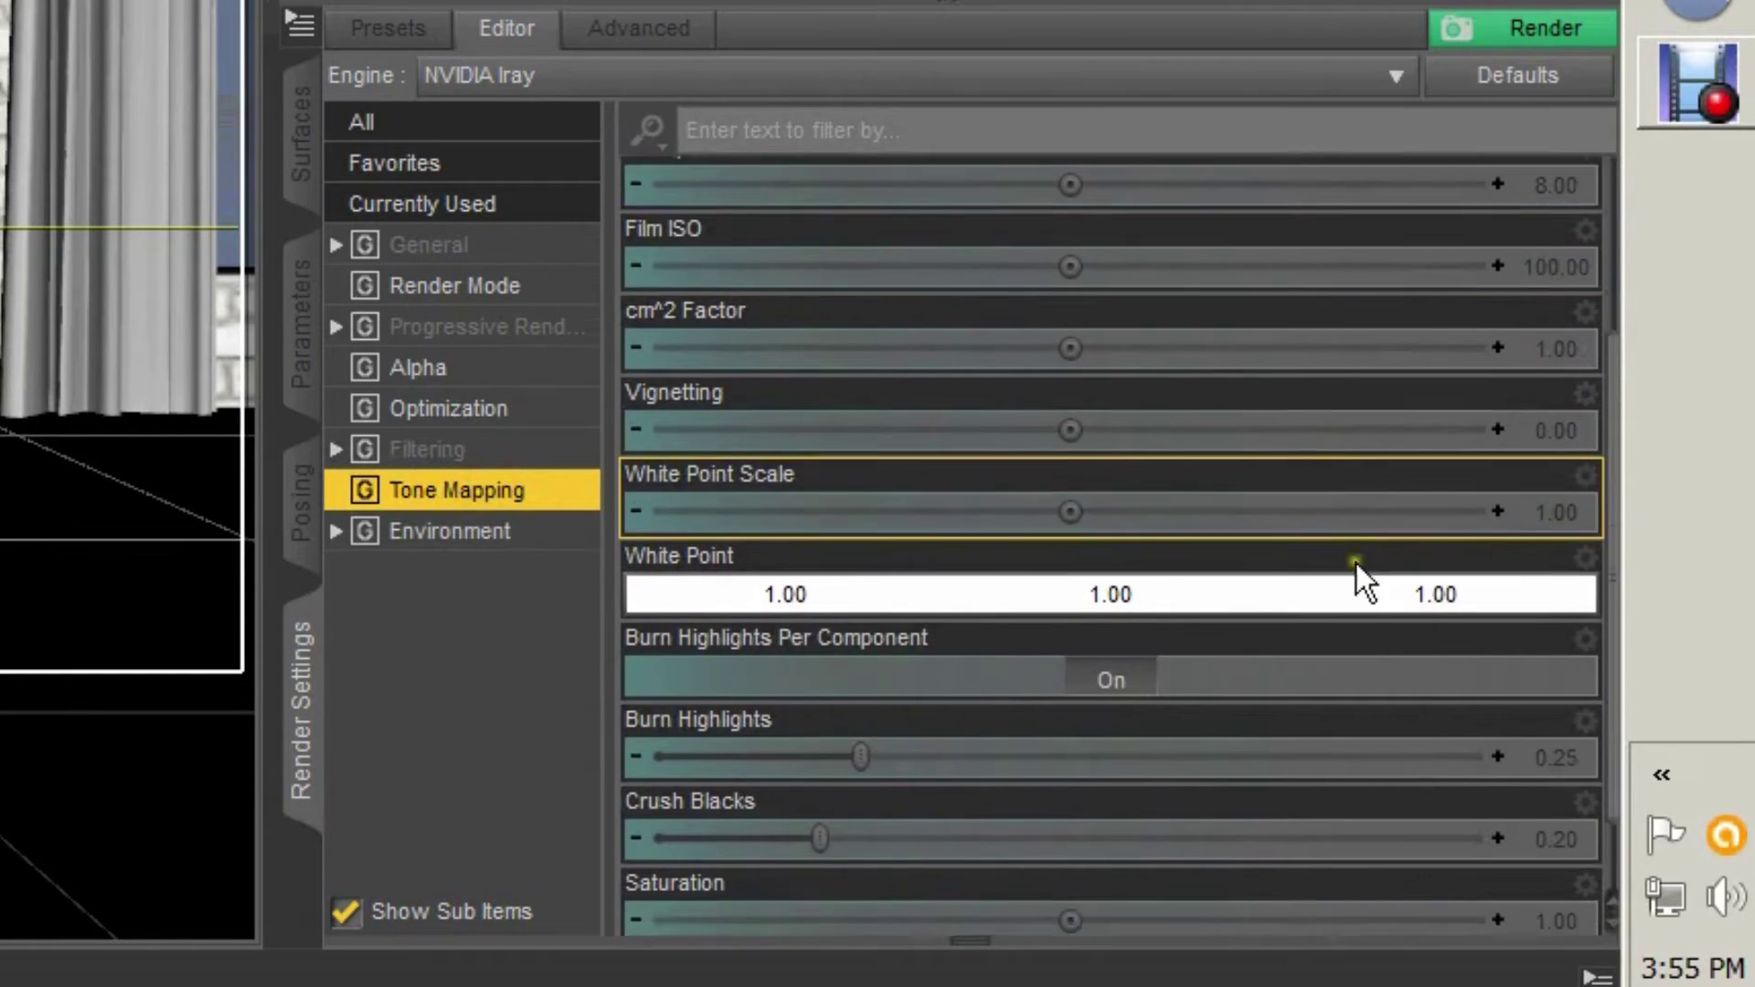
scroll(1152, 677, "up", 5)
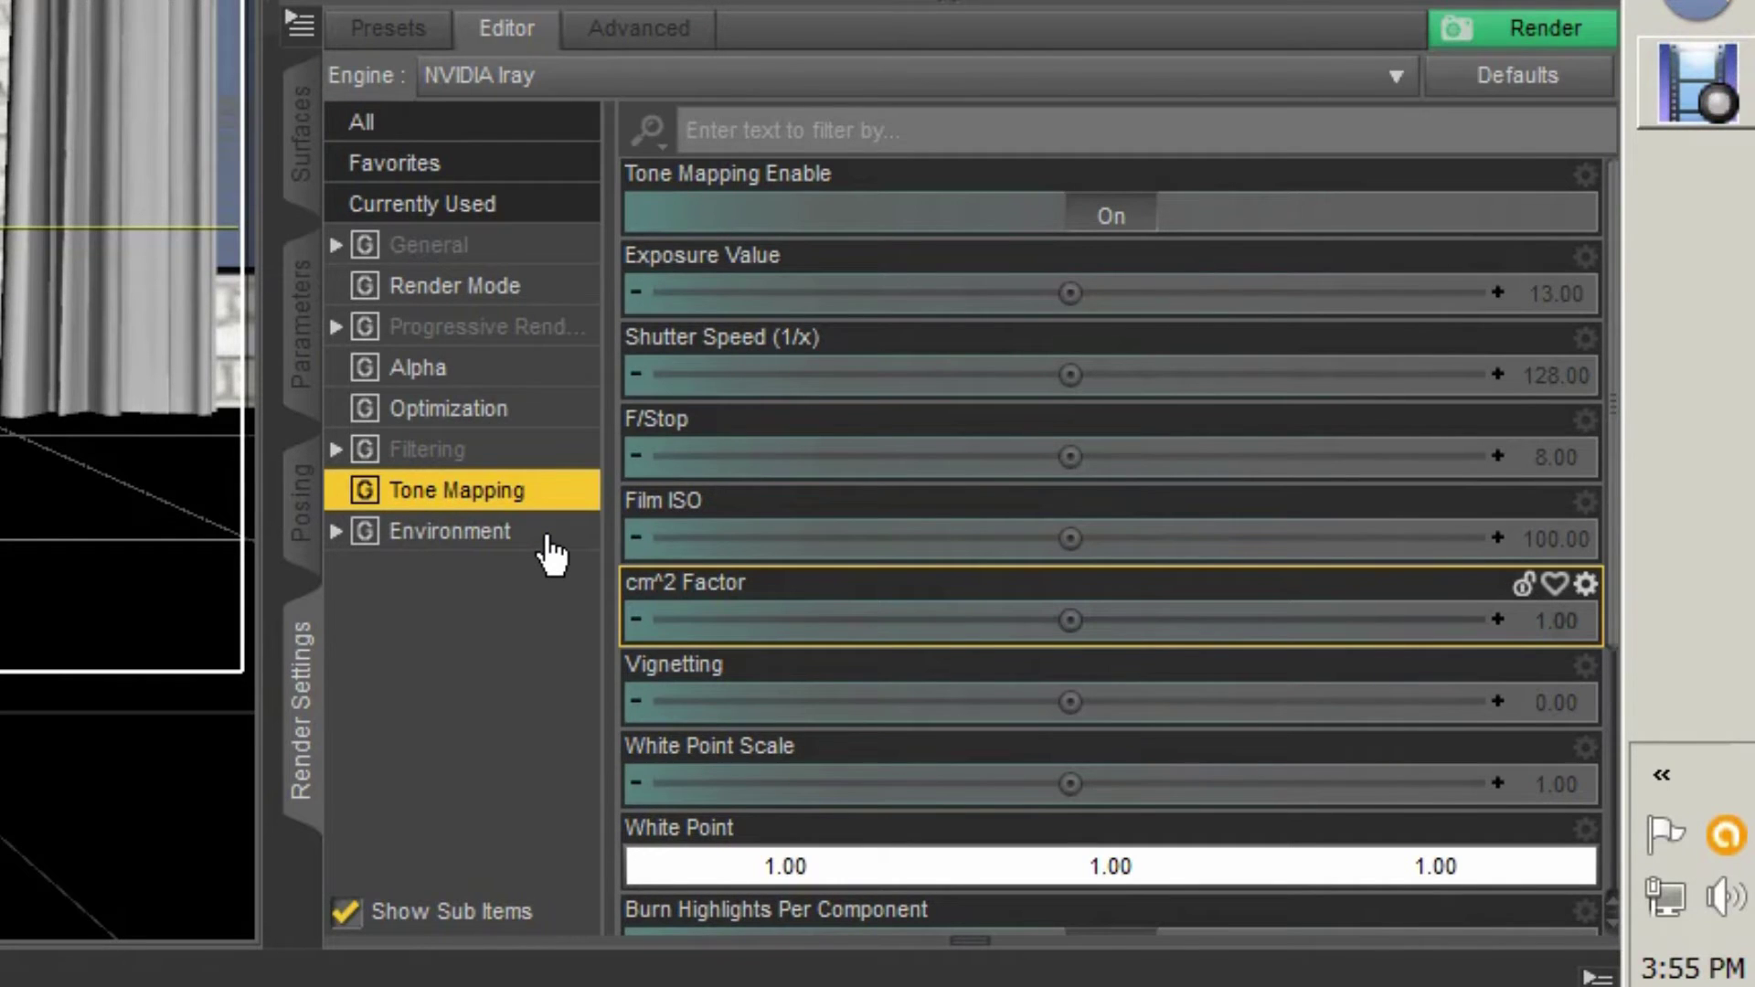
left_click(550, 542)
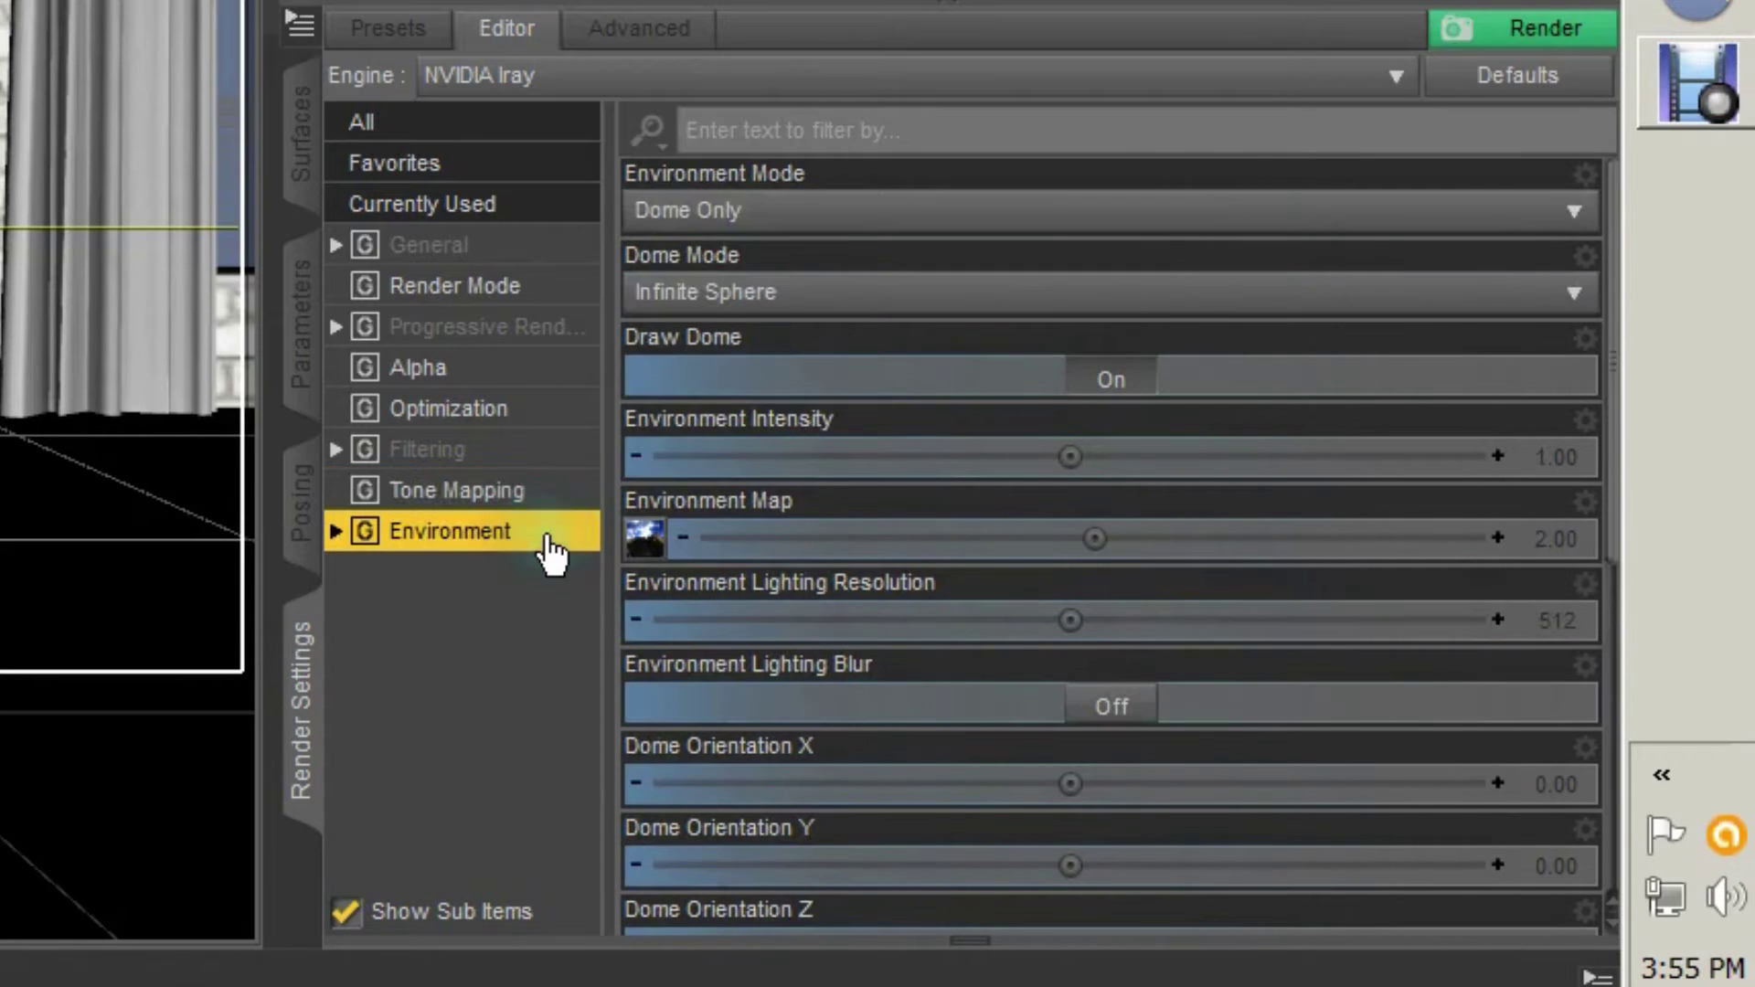
Step: Return to Tone Mapping and review Exposure Value 13.00, F/Stop 8.00 and Film ISO 100
left_click(515, 493)
scroll(1039, 348, "down", 3)
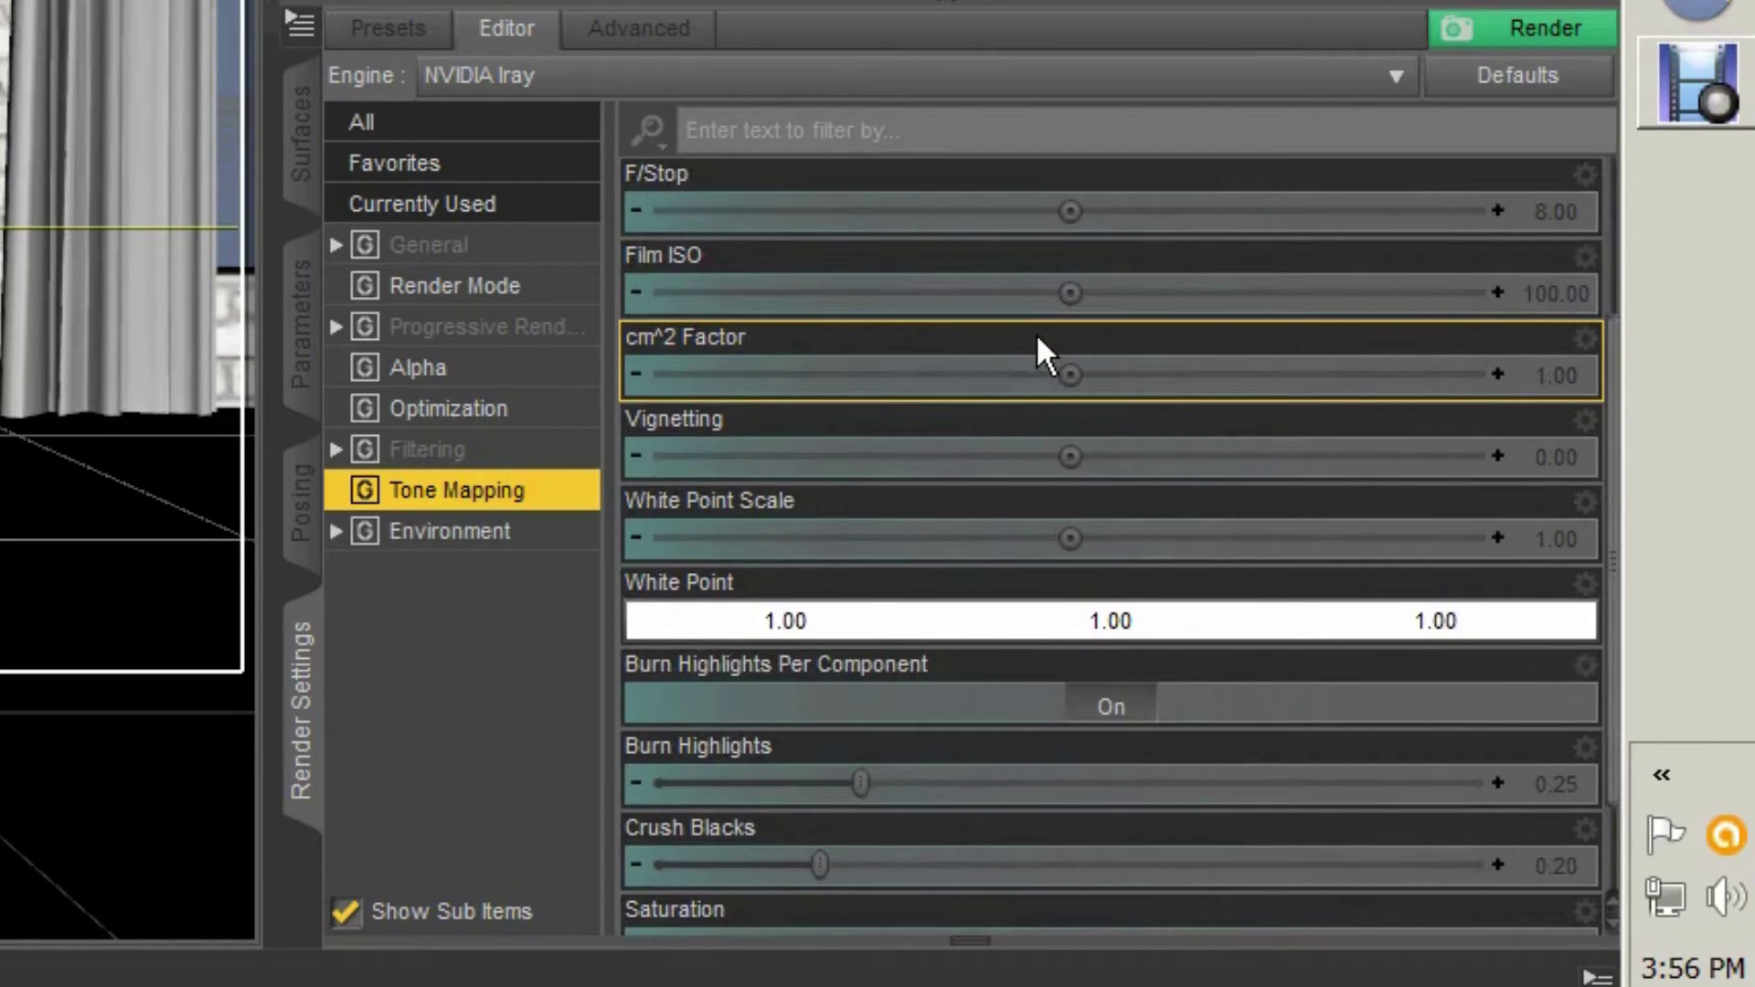
scroll(1035, 332, "down", 2)
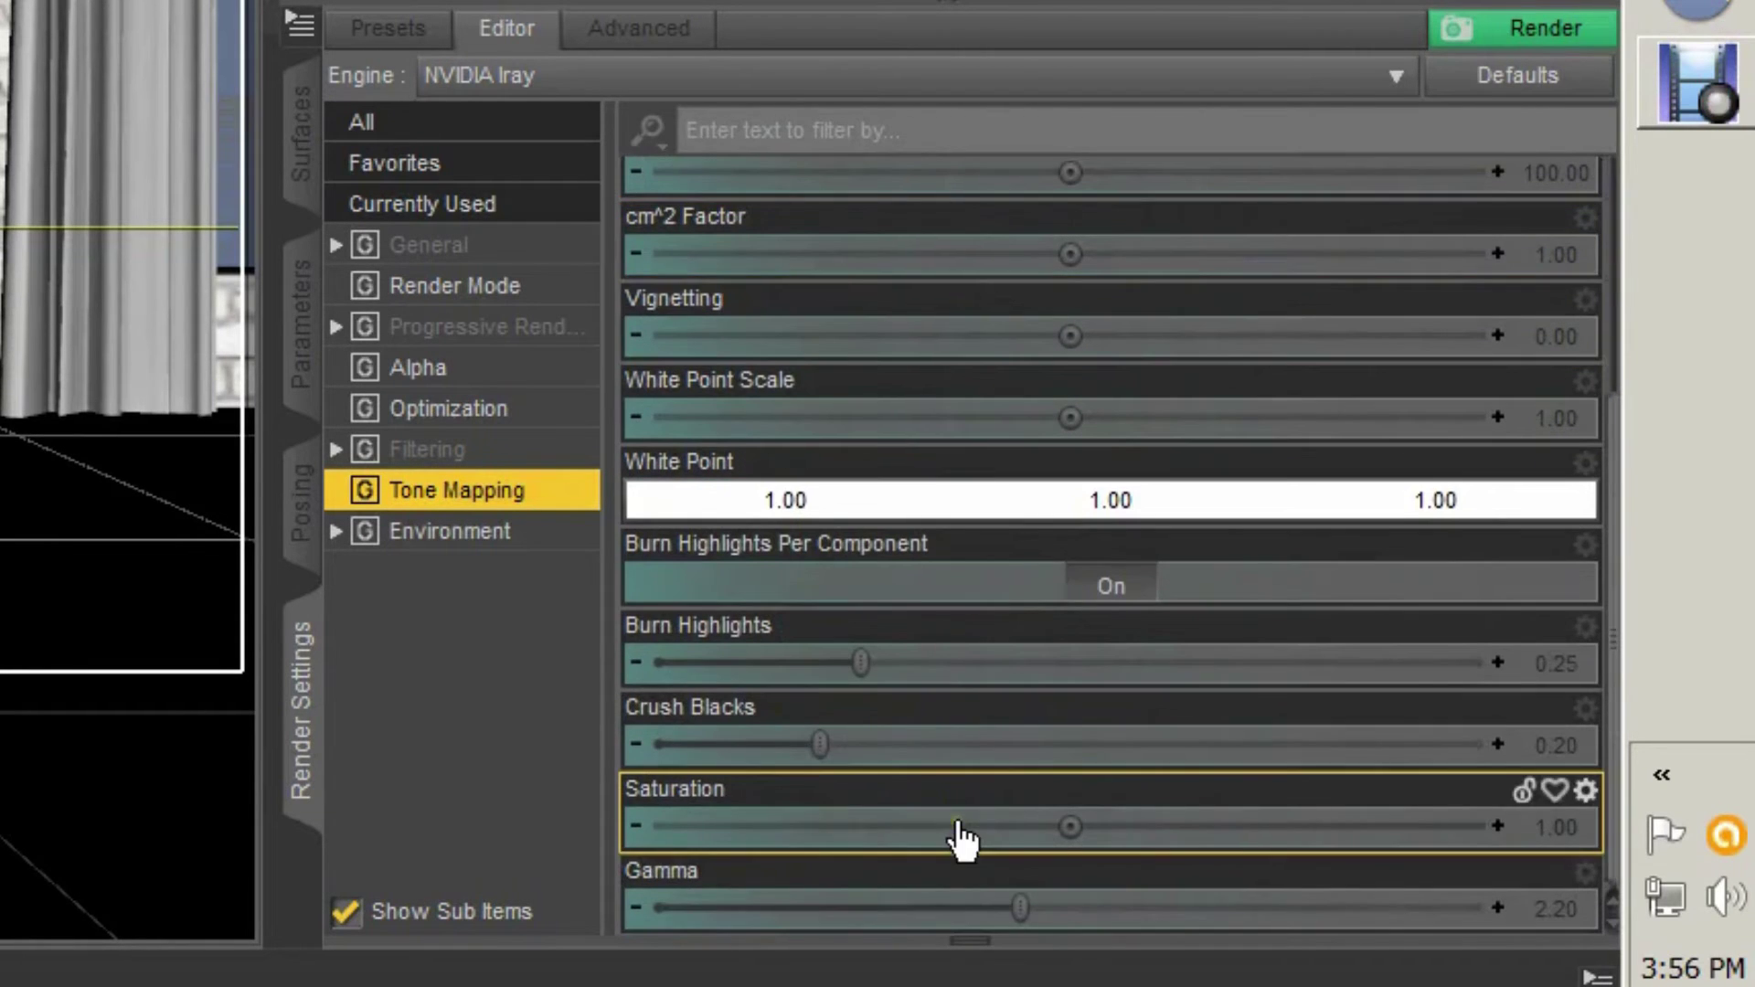
scroll(1022, 526, "up", 5)
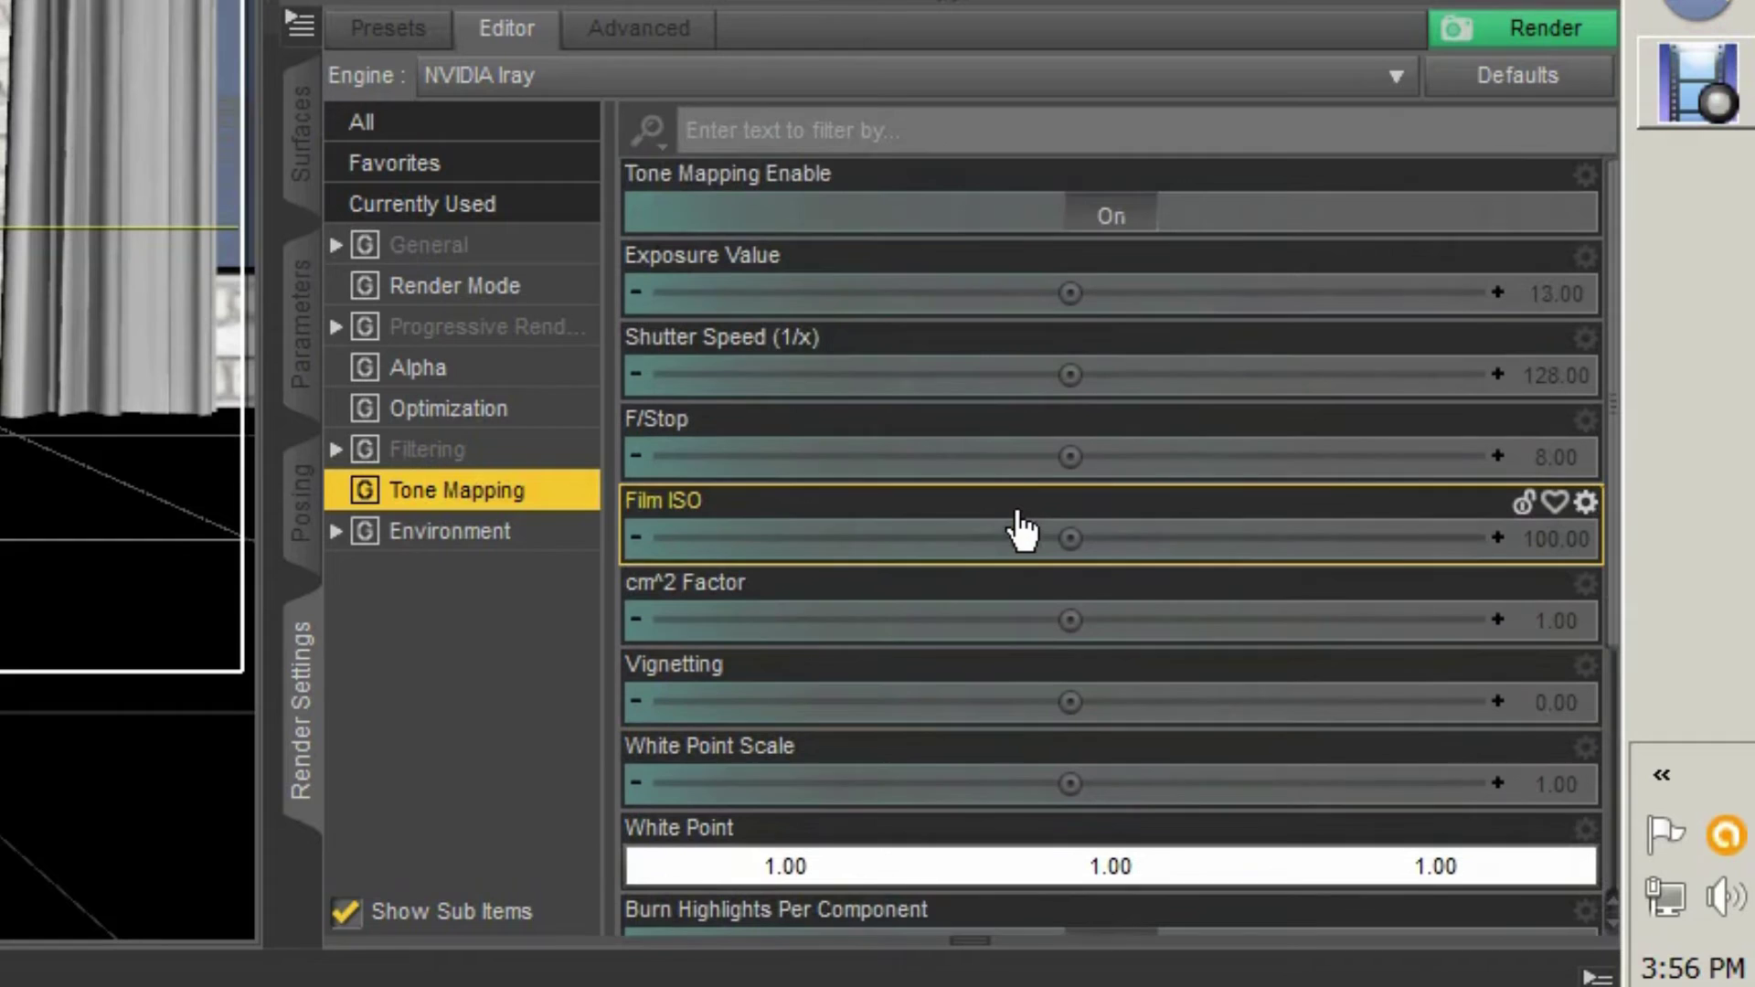
scroll(1136, 337, "down", 1)
scroll(1117, 371, "up", 1)
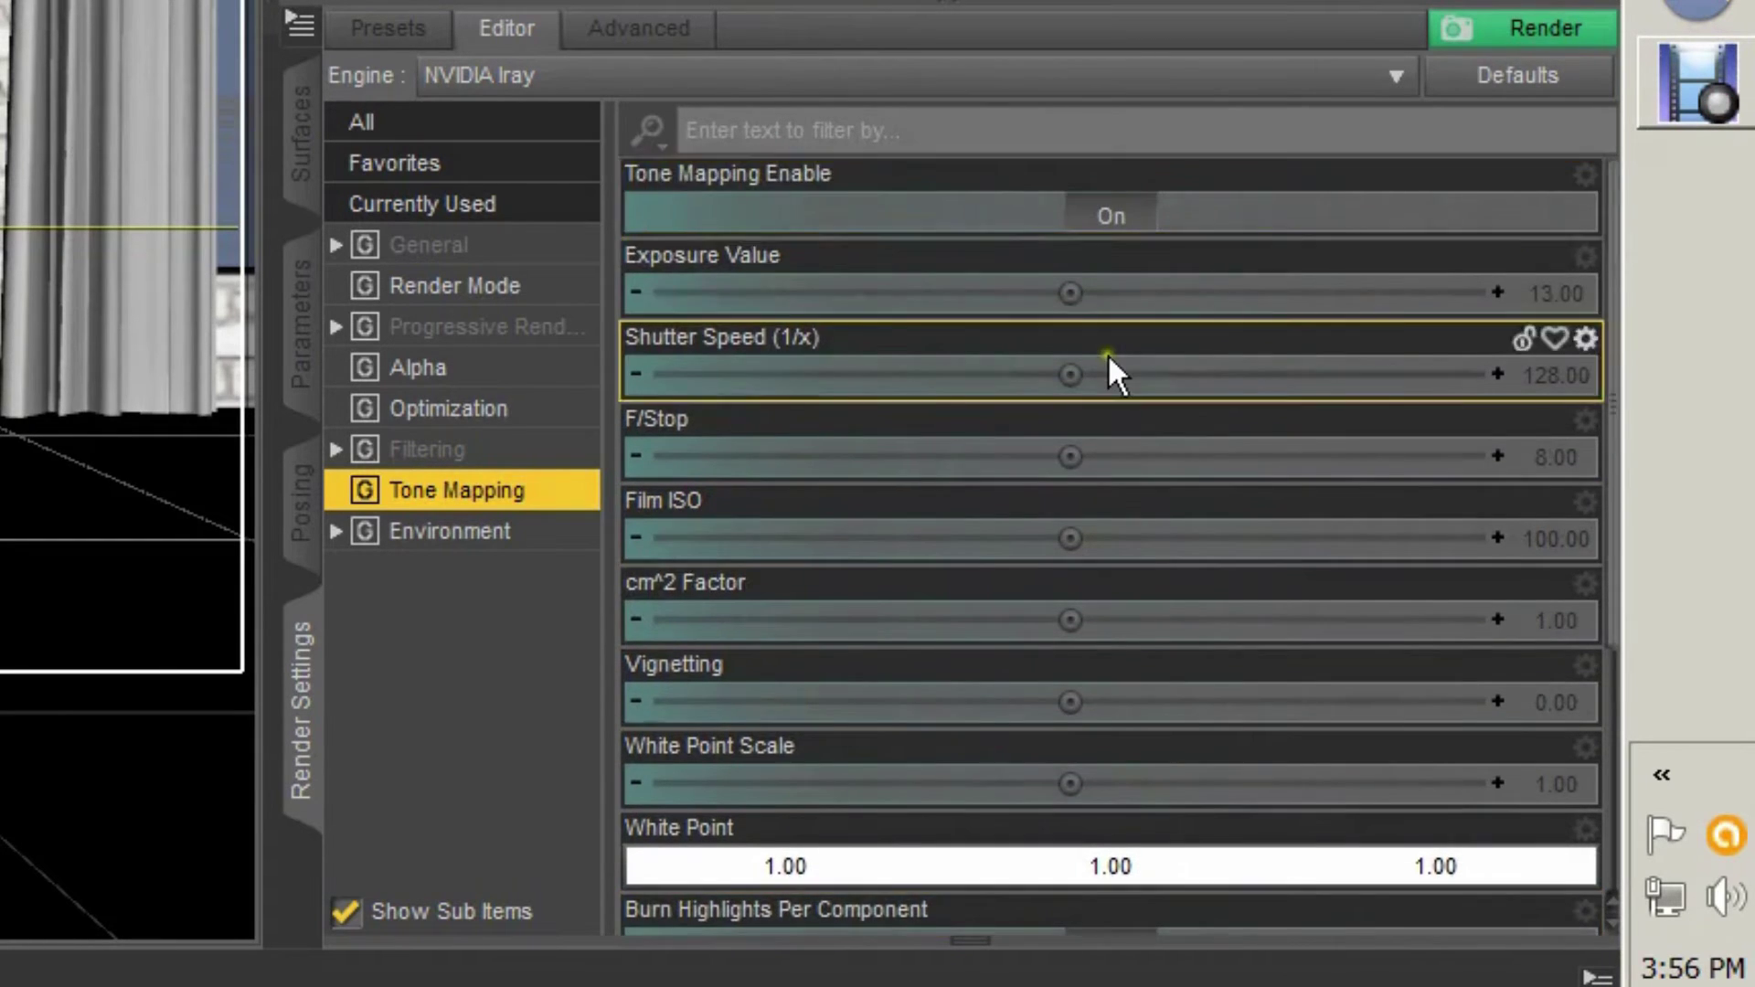
scroll(1108, 366, "down", 4)
scroll(1108, 366, "up", 4)
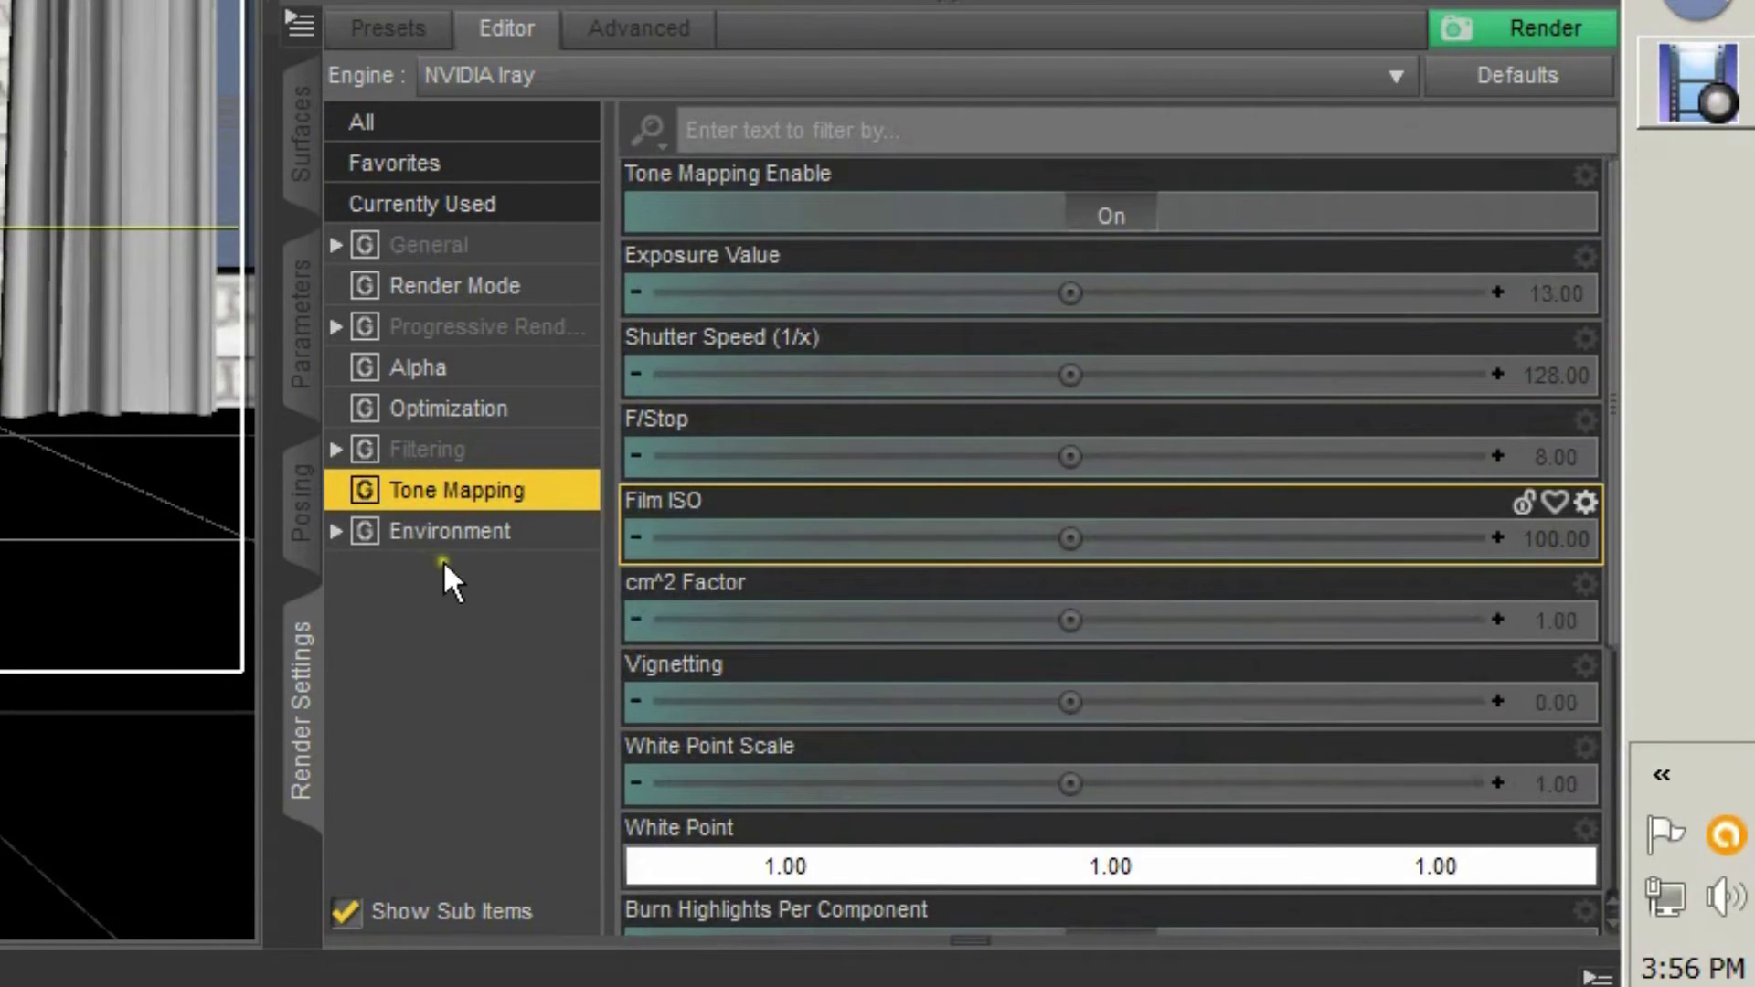
Step: In the Environment group, check the Environment Map and set Environment Mode to Dome Only
left_click(494, 538)
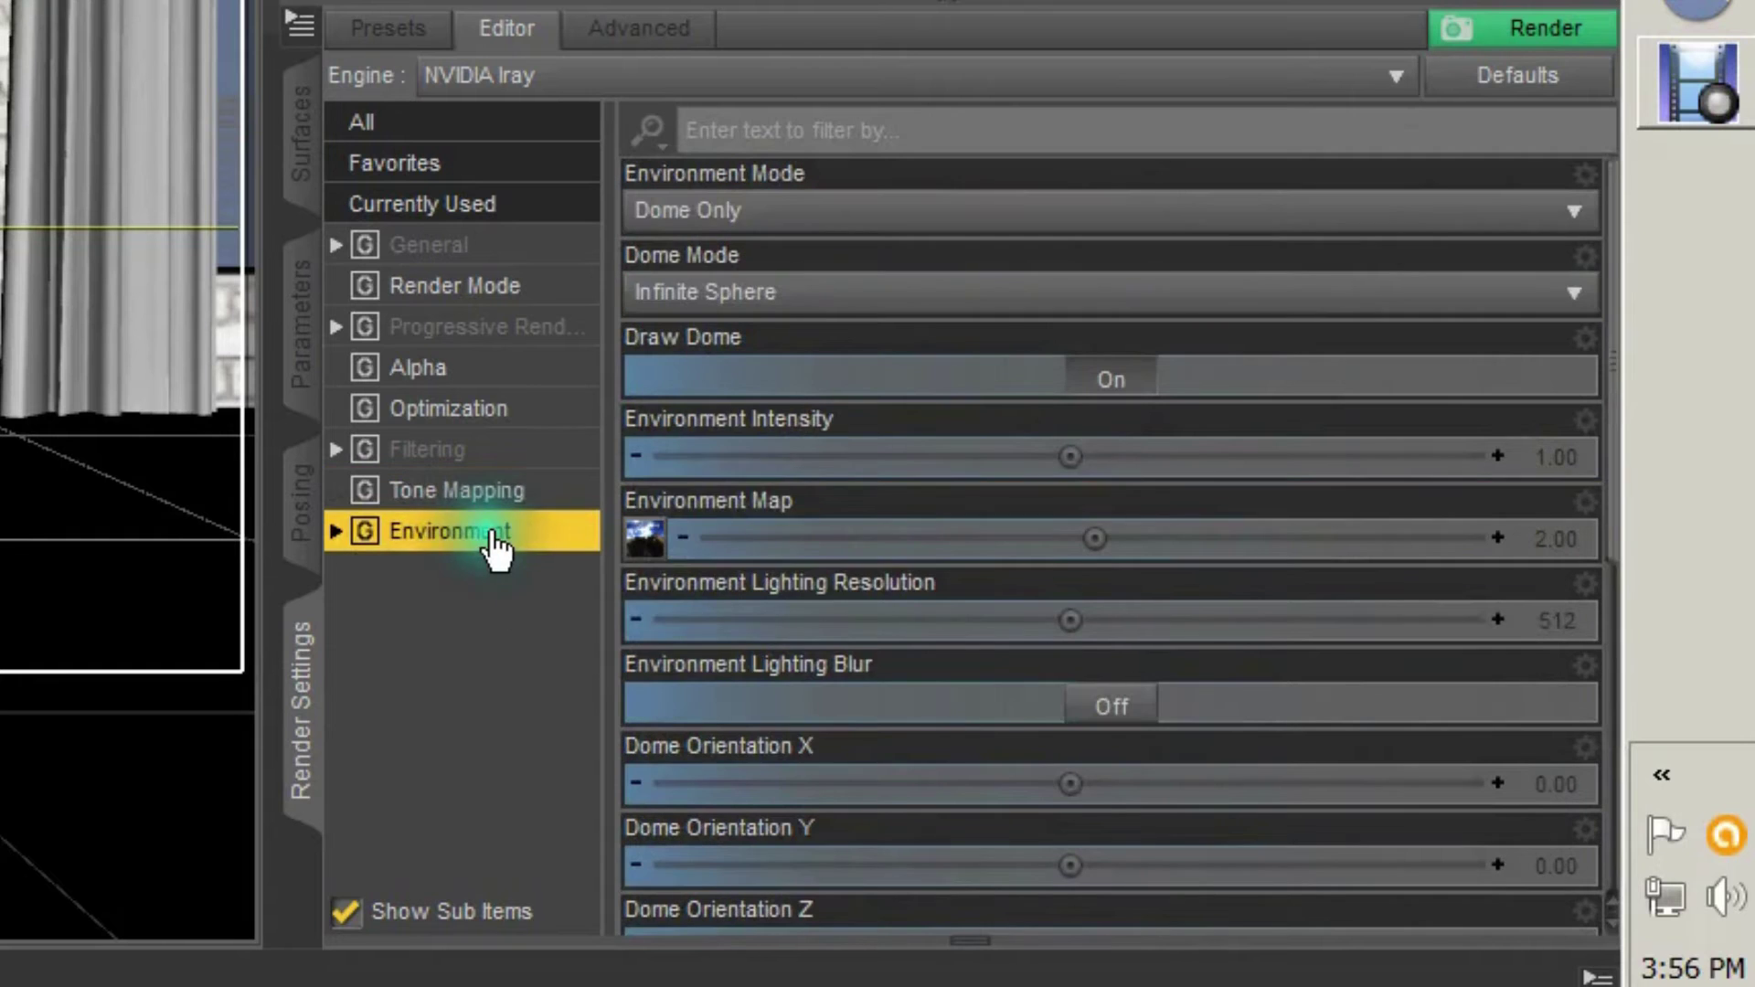
left_click(722, 537)
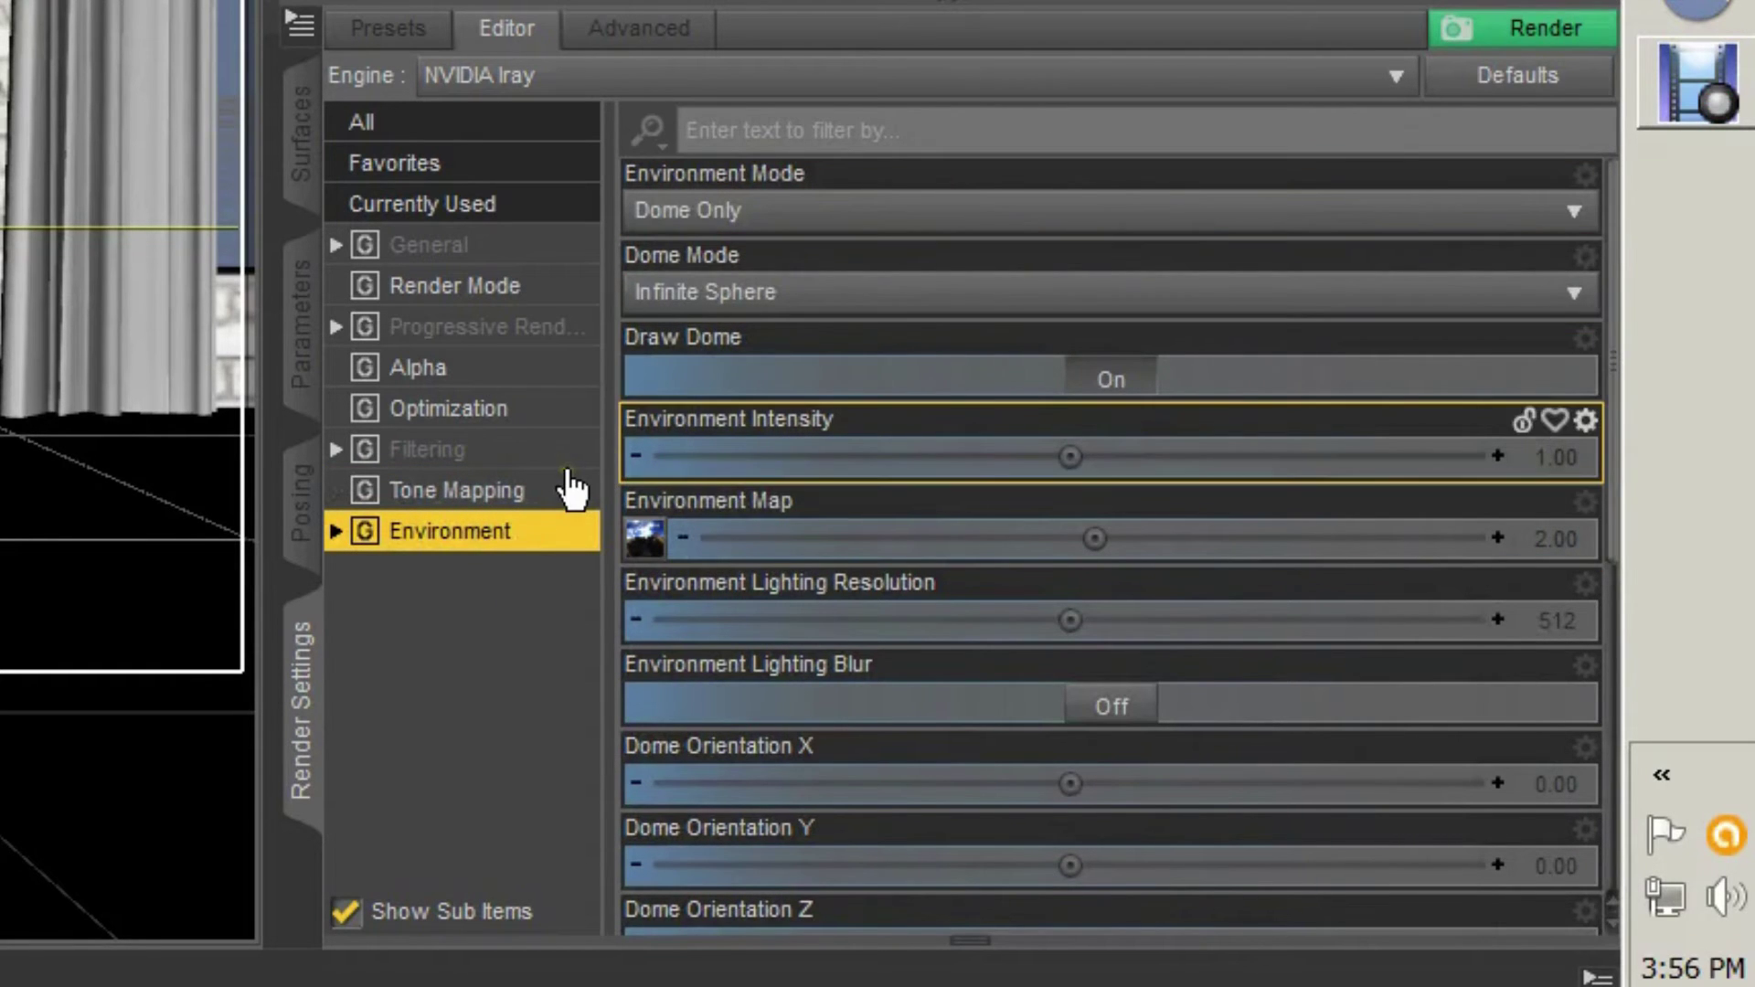
scroll(1399, 366, "down", 5)
scroll(1399, 366, "up", 5)
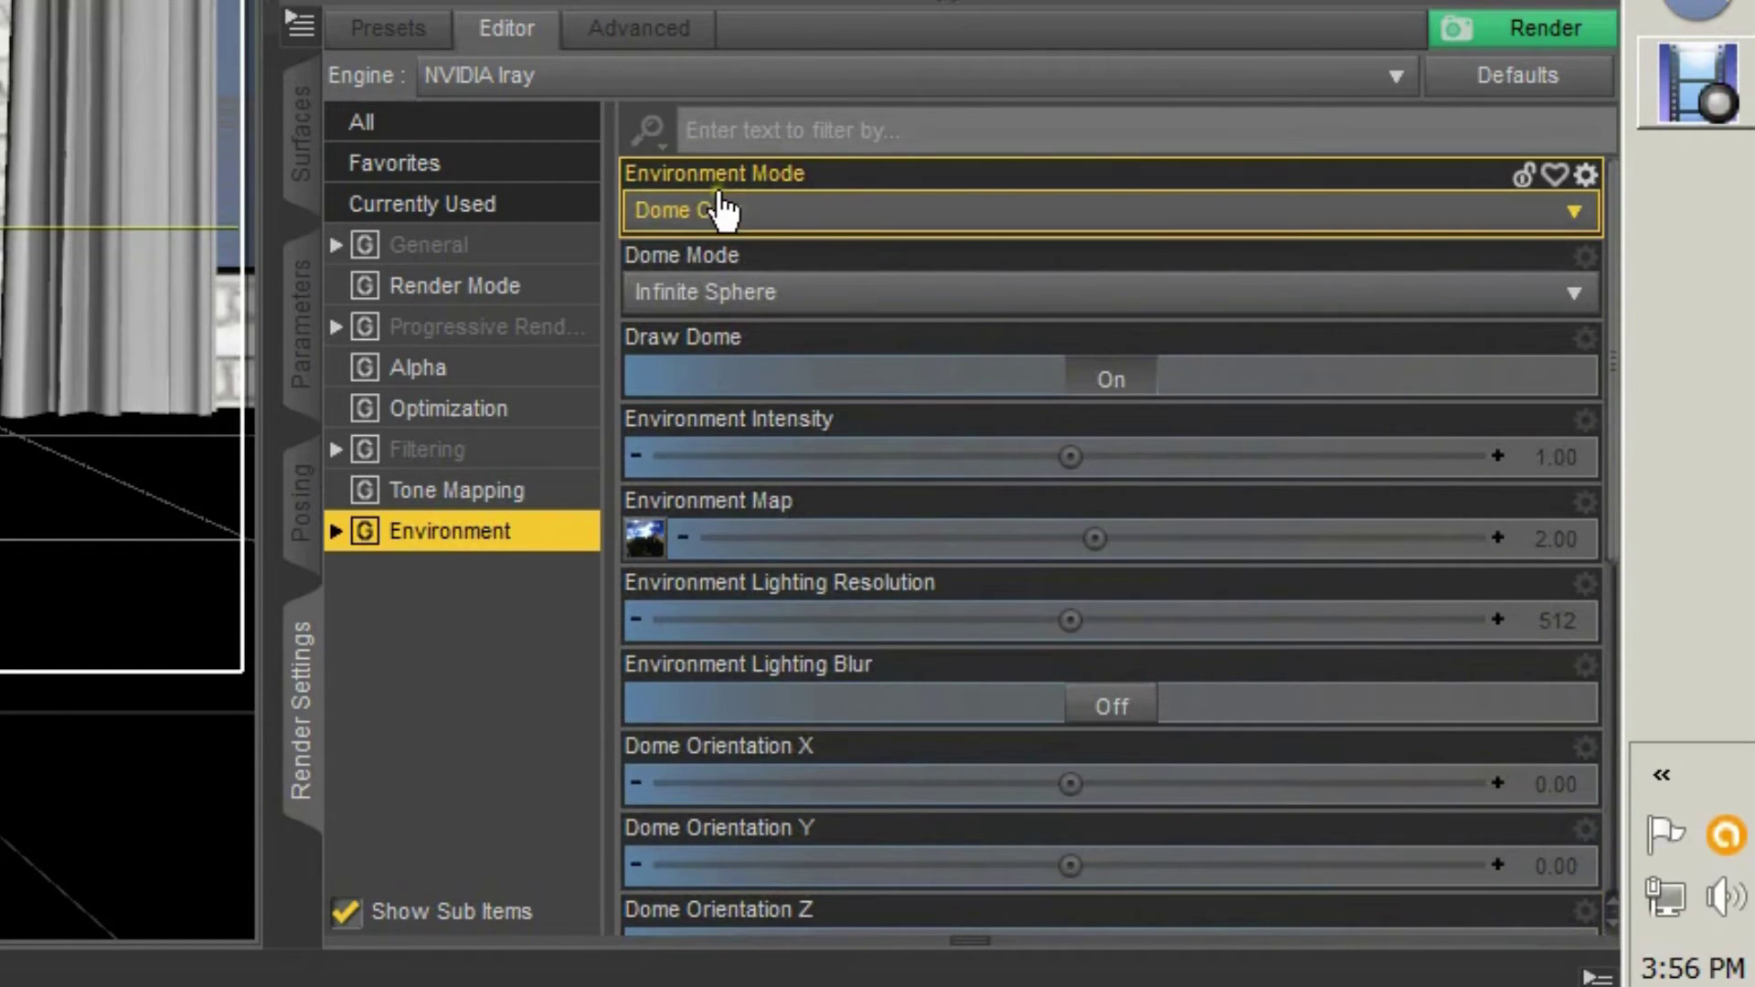
left_click(767, 229)
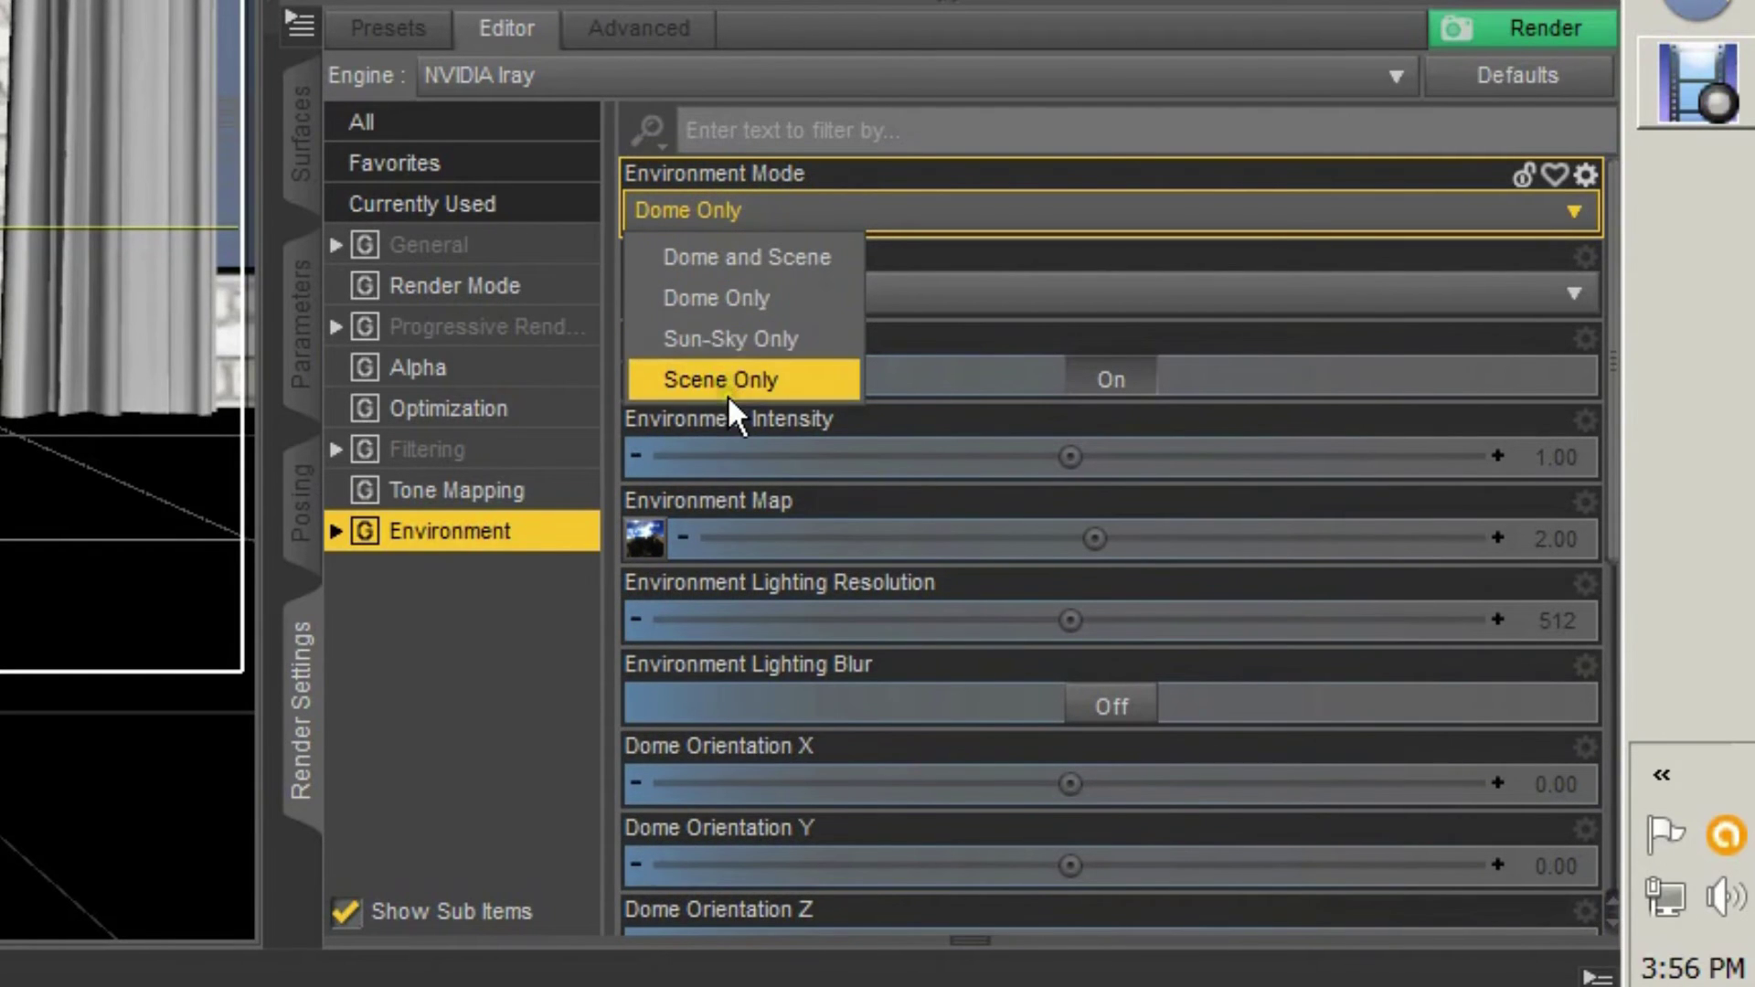
left_click(941, 215)
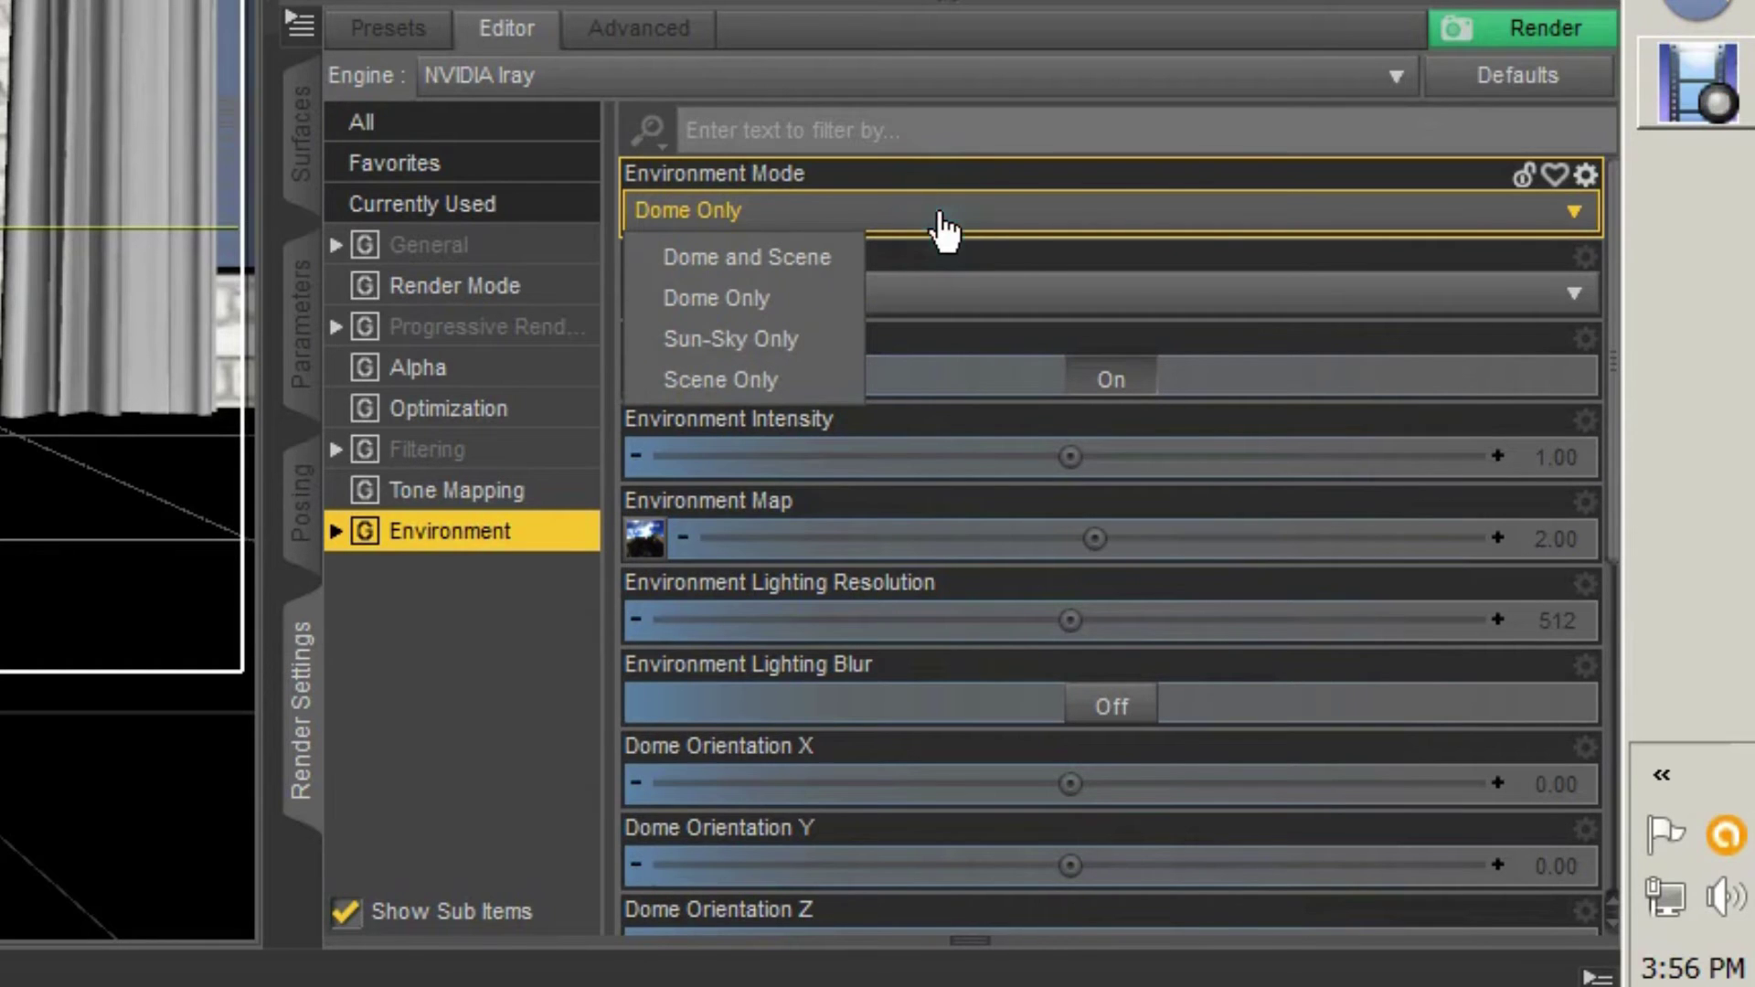
left_click(950, 212)
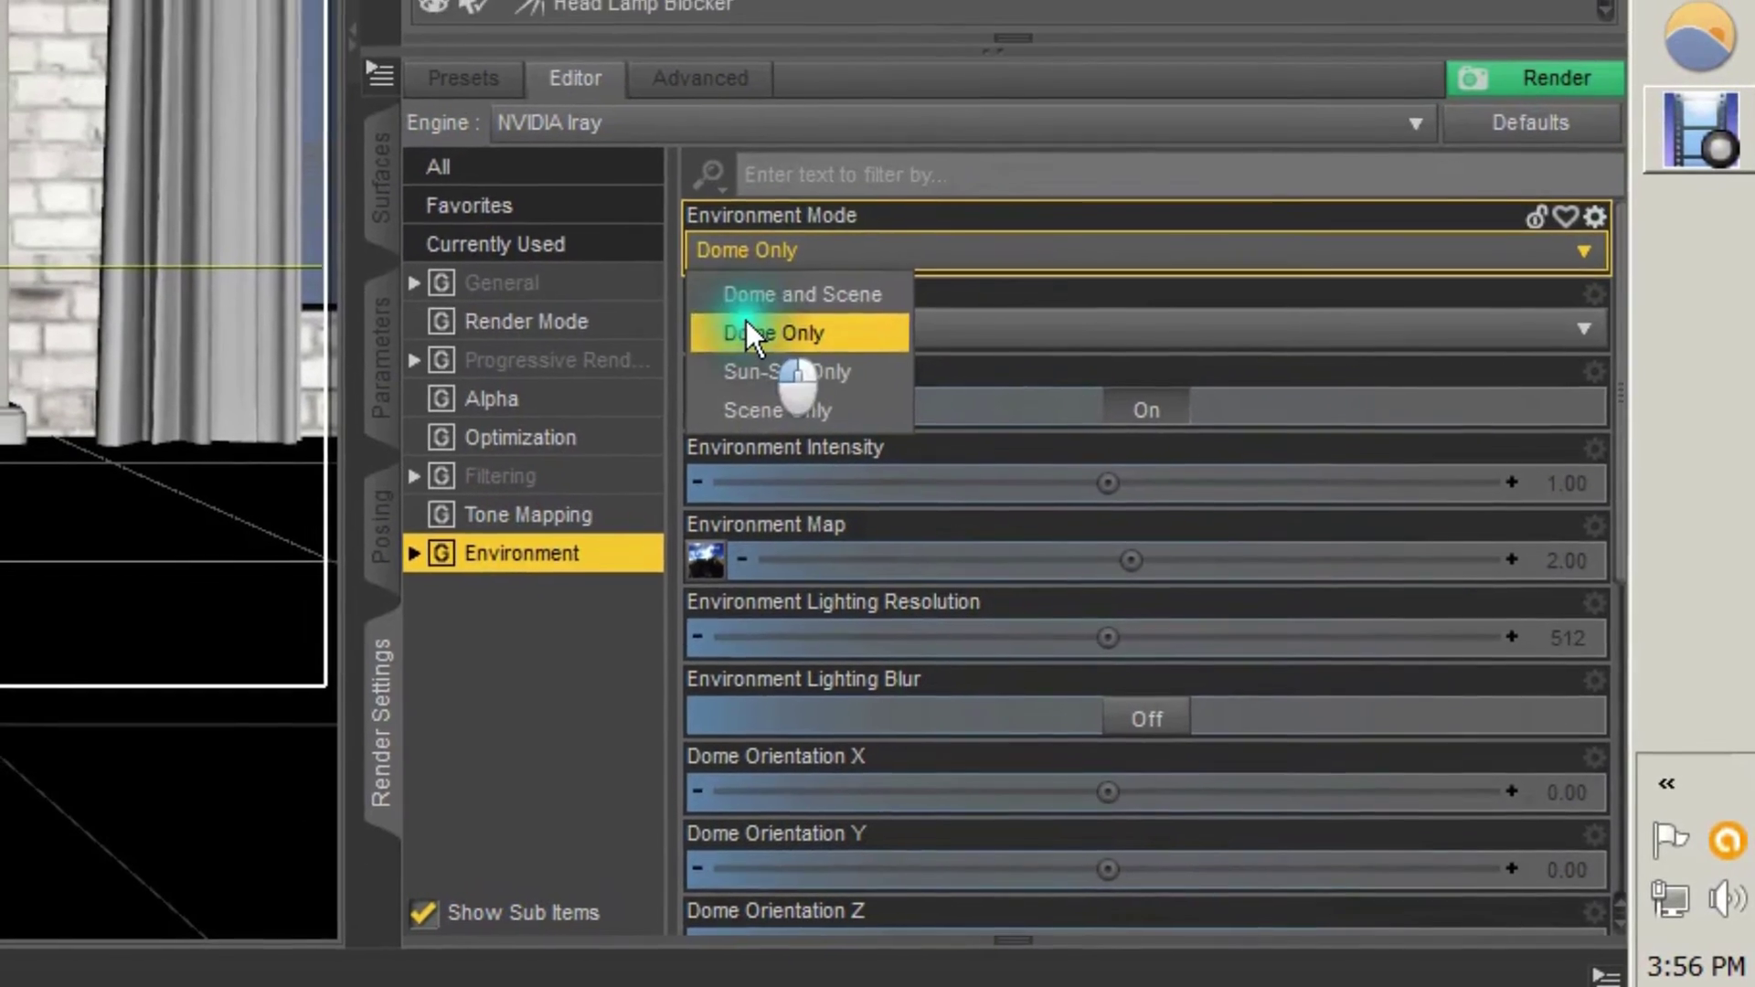
left_click(735, 317)
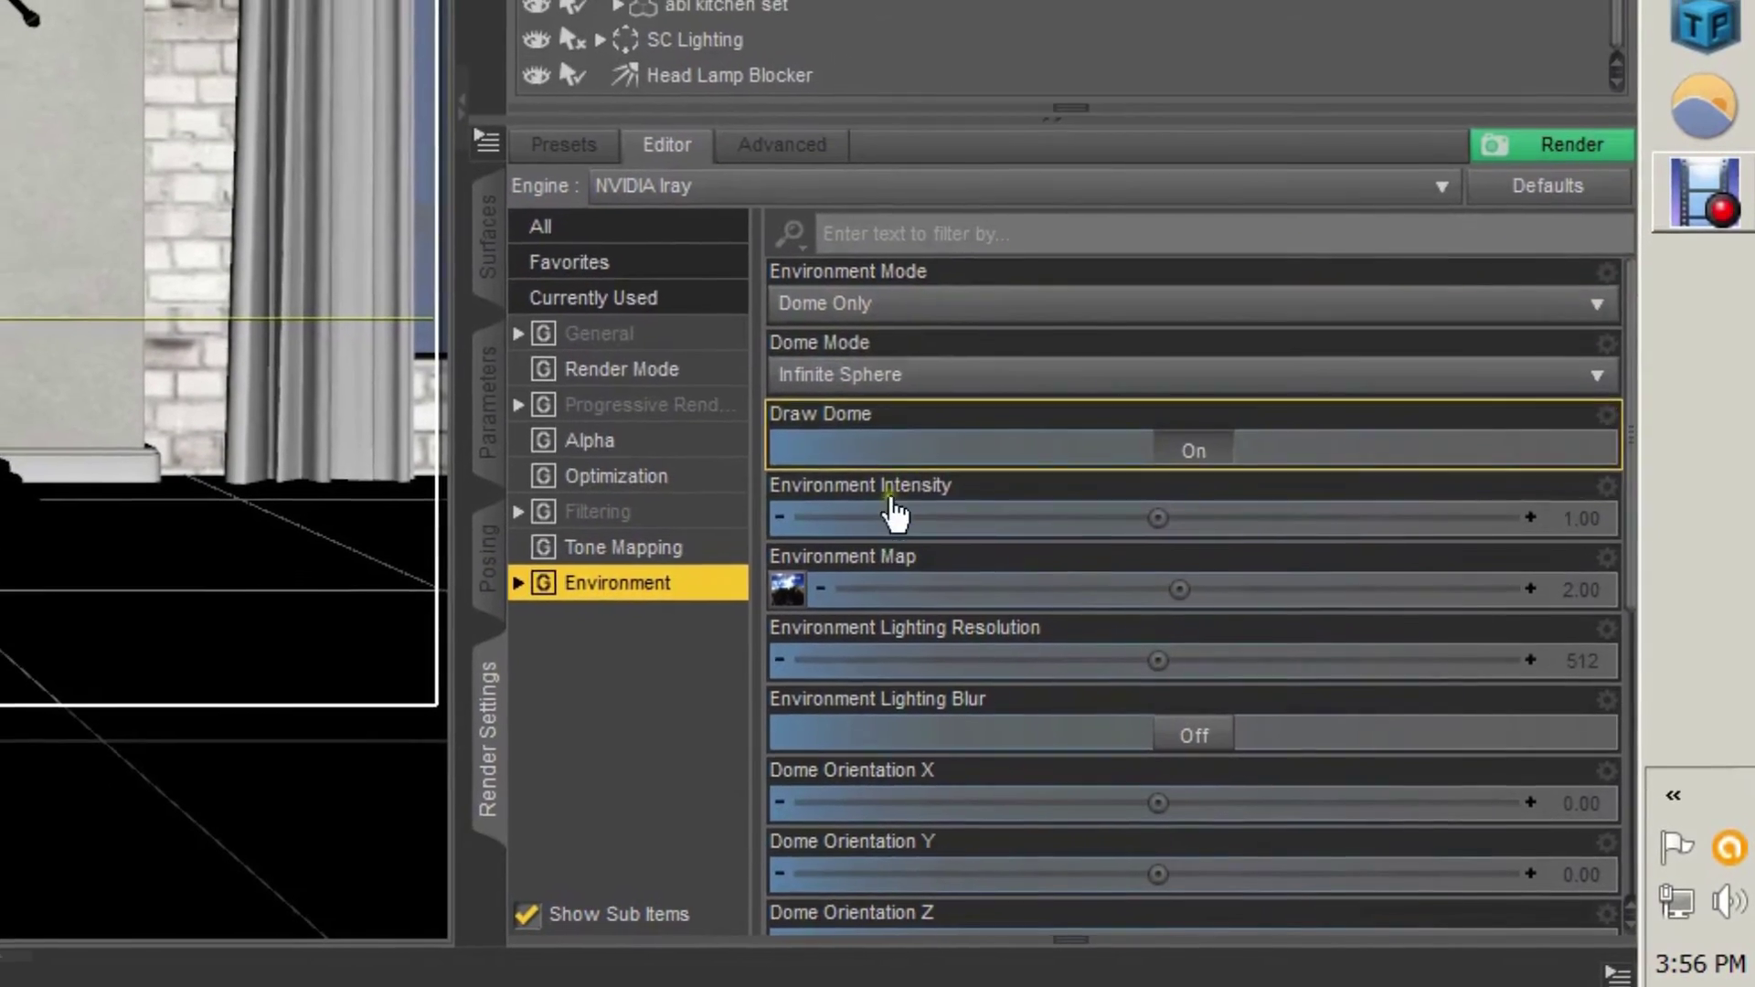
mouse_move(787, 590)
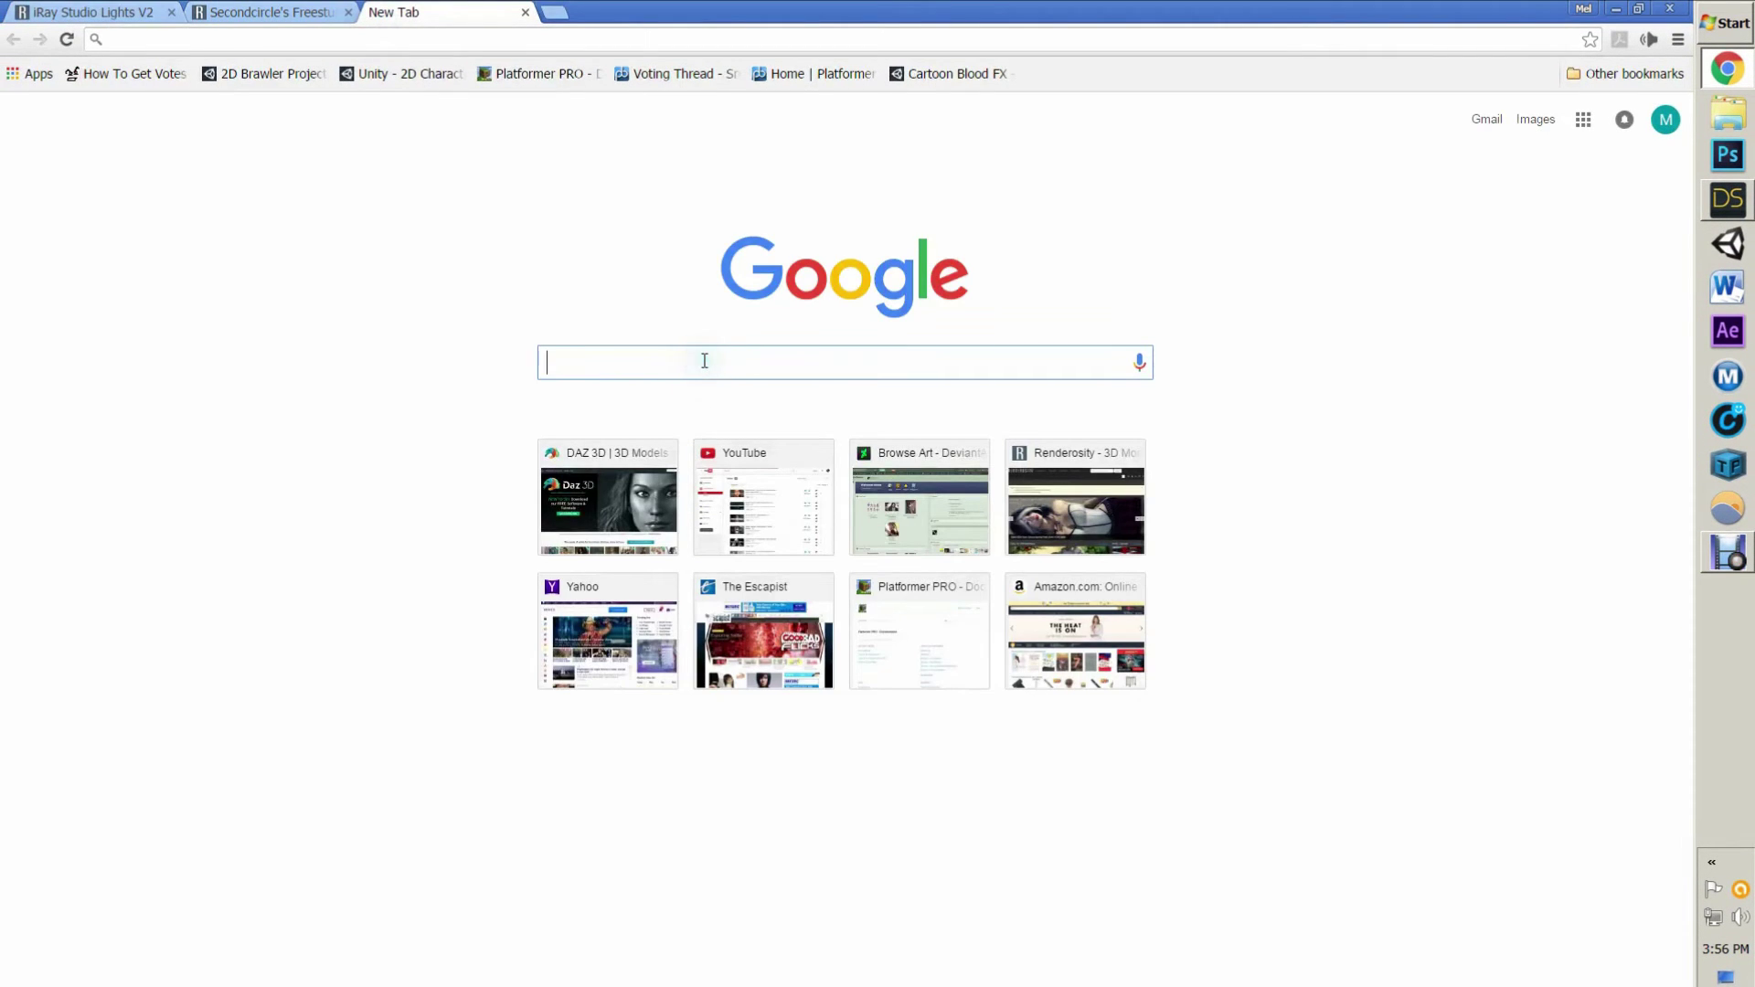
Step: Search Google Images for 'hdri images' and preview the Interior HDRI 13 lobby panorama
type("hdri")
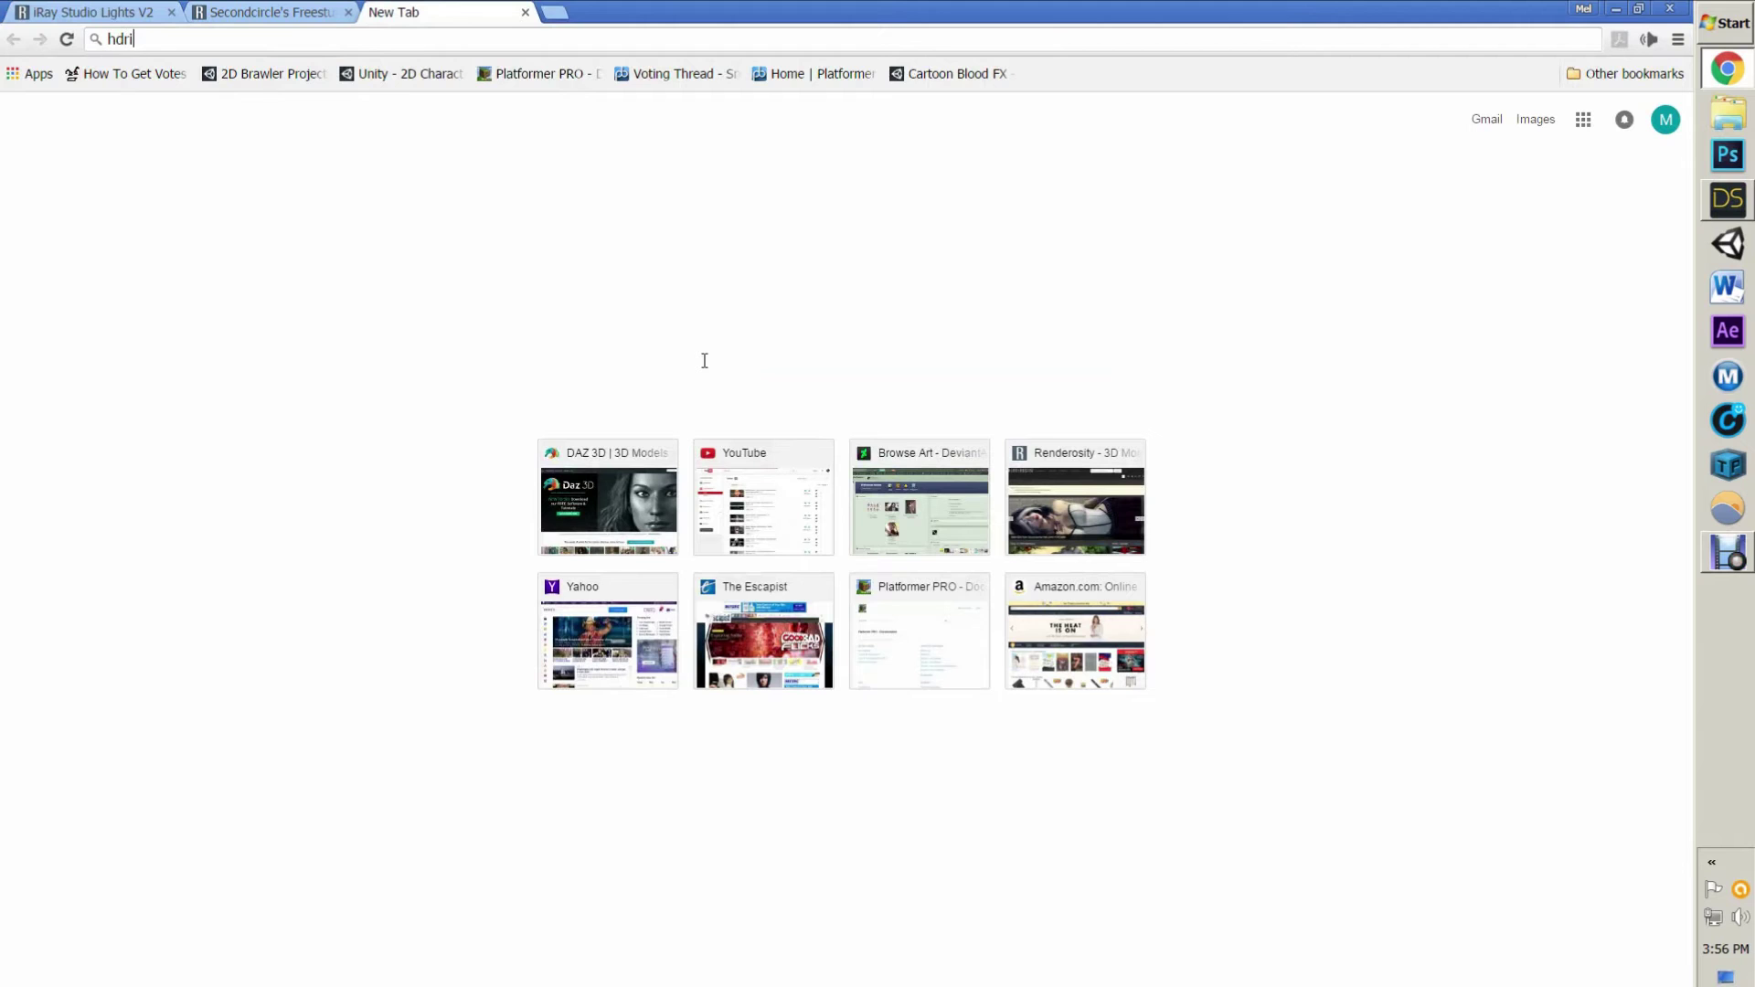
type(" images")
key("Return")
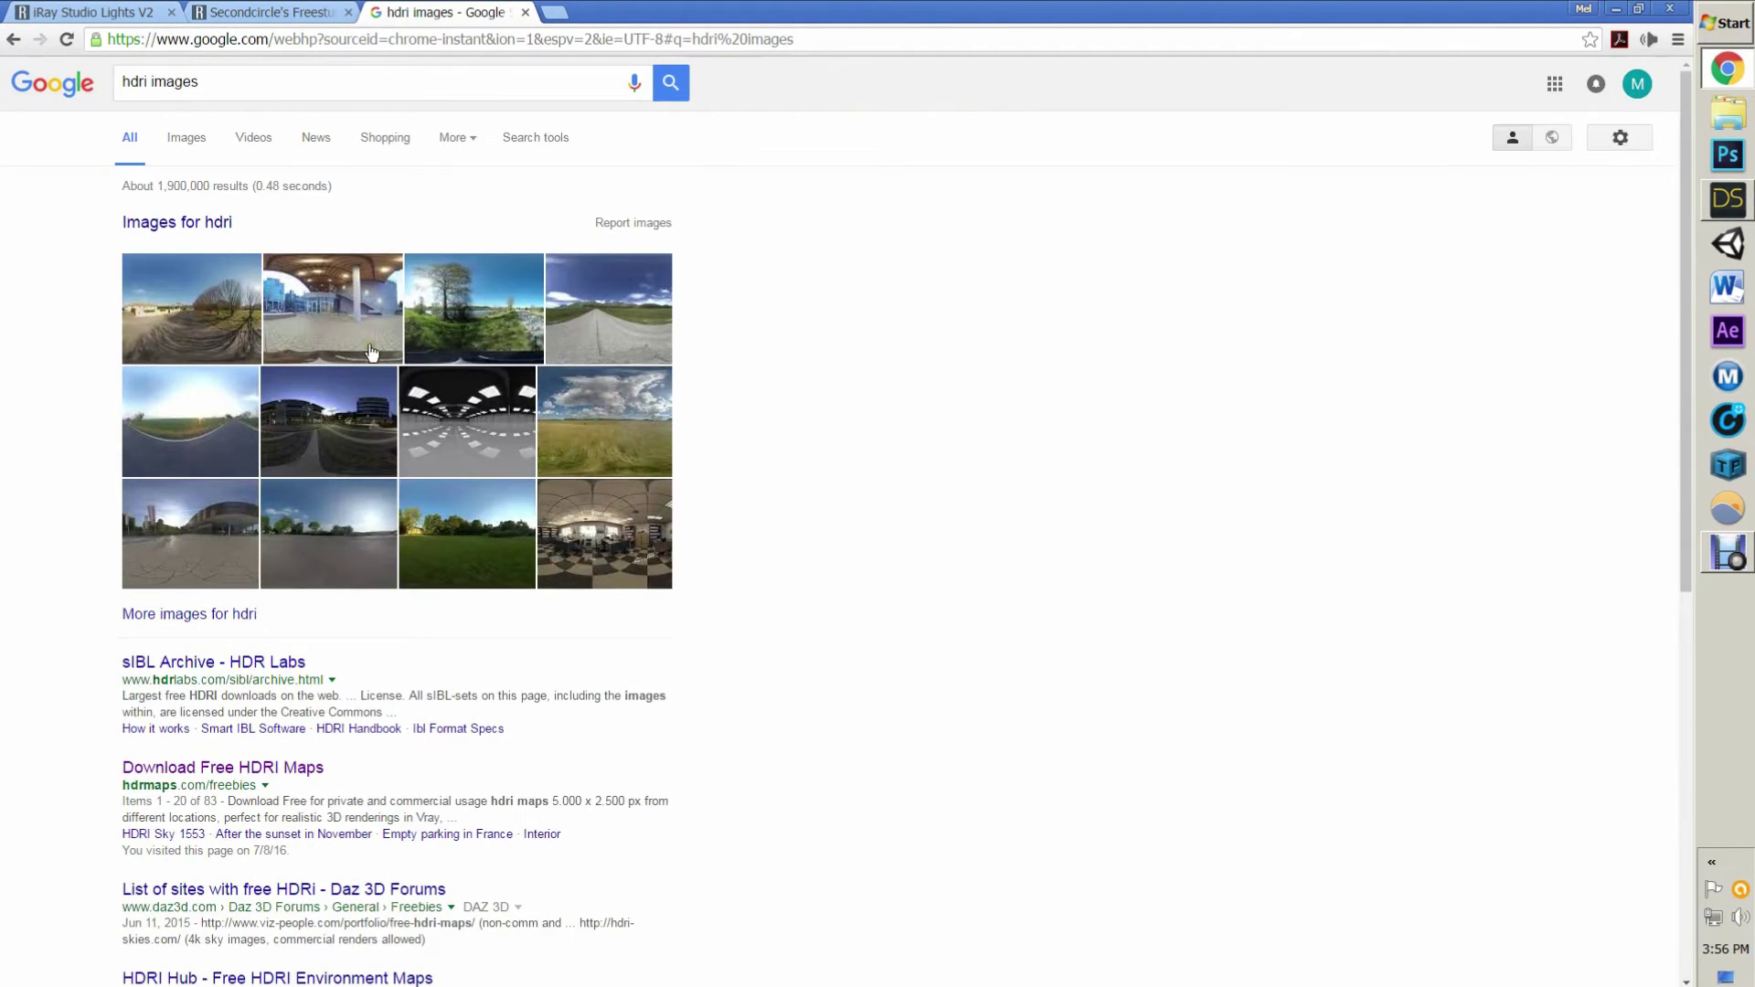
left_click(337, 326)
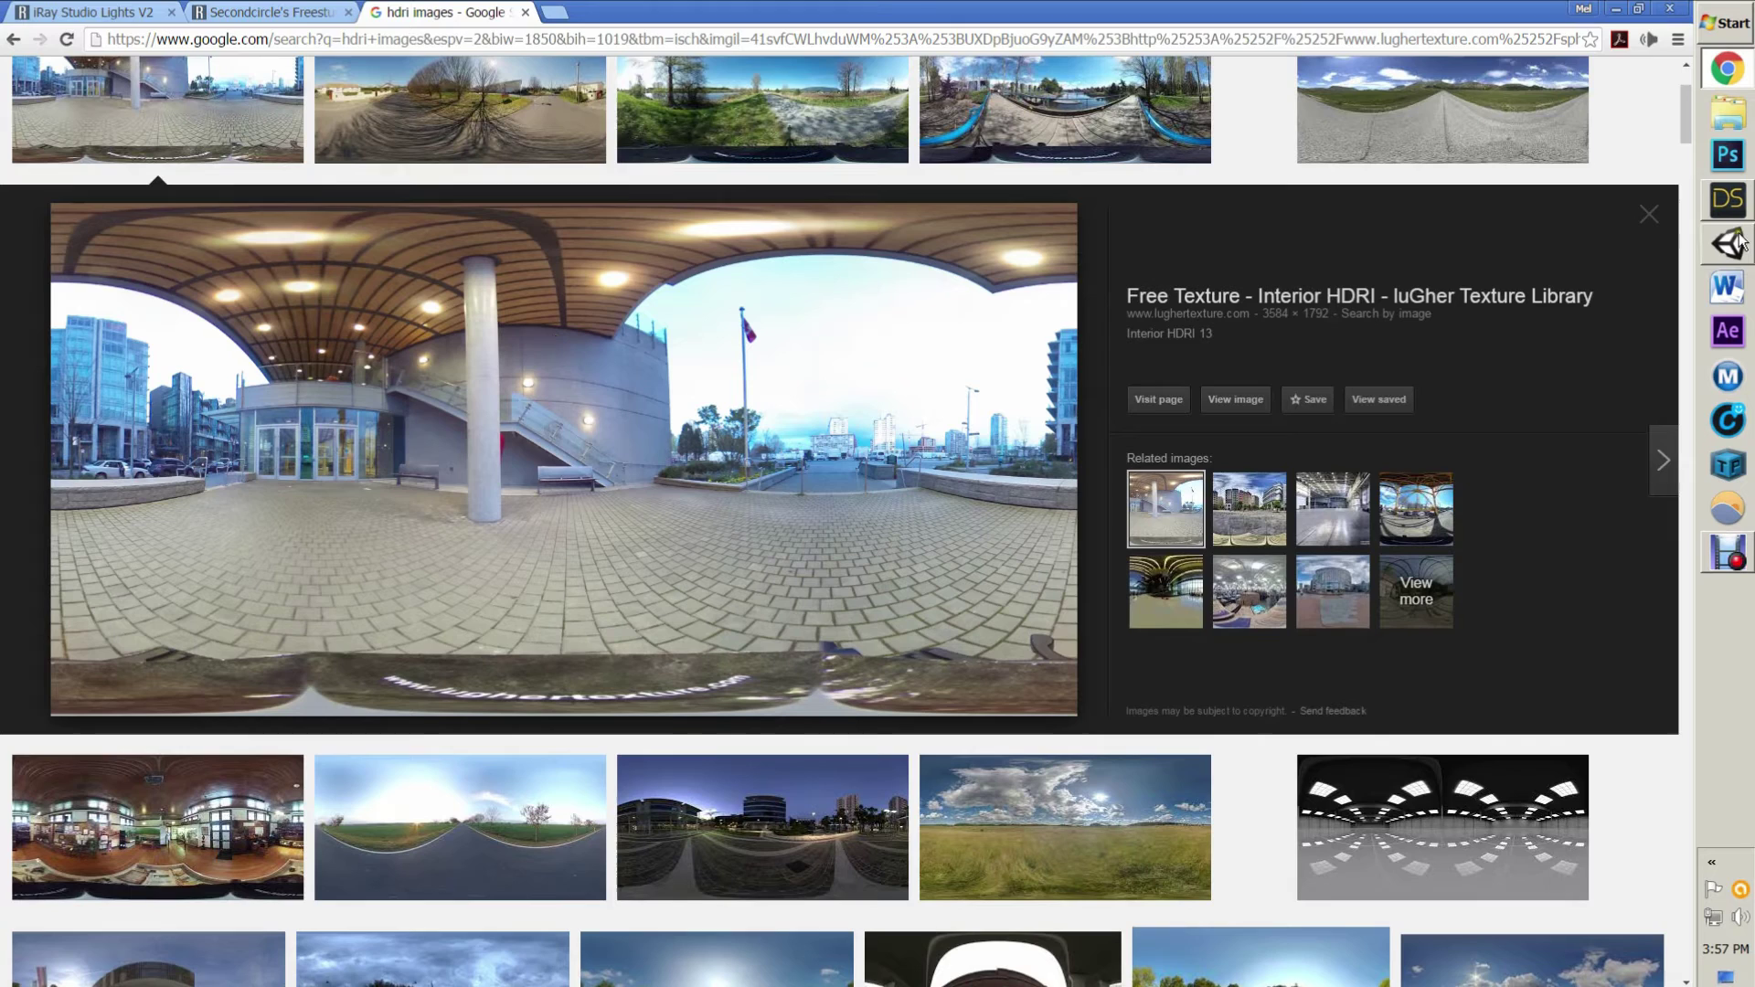
Step: Switch back to DAZ Studio and review the Environment settings: Infinite Sphere dome, intensity 1.00
left_click(1727, 199)
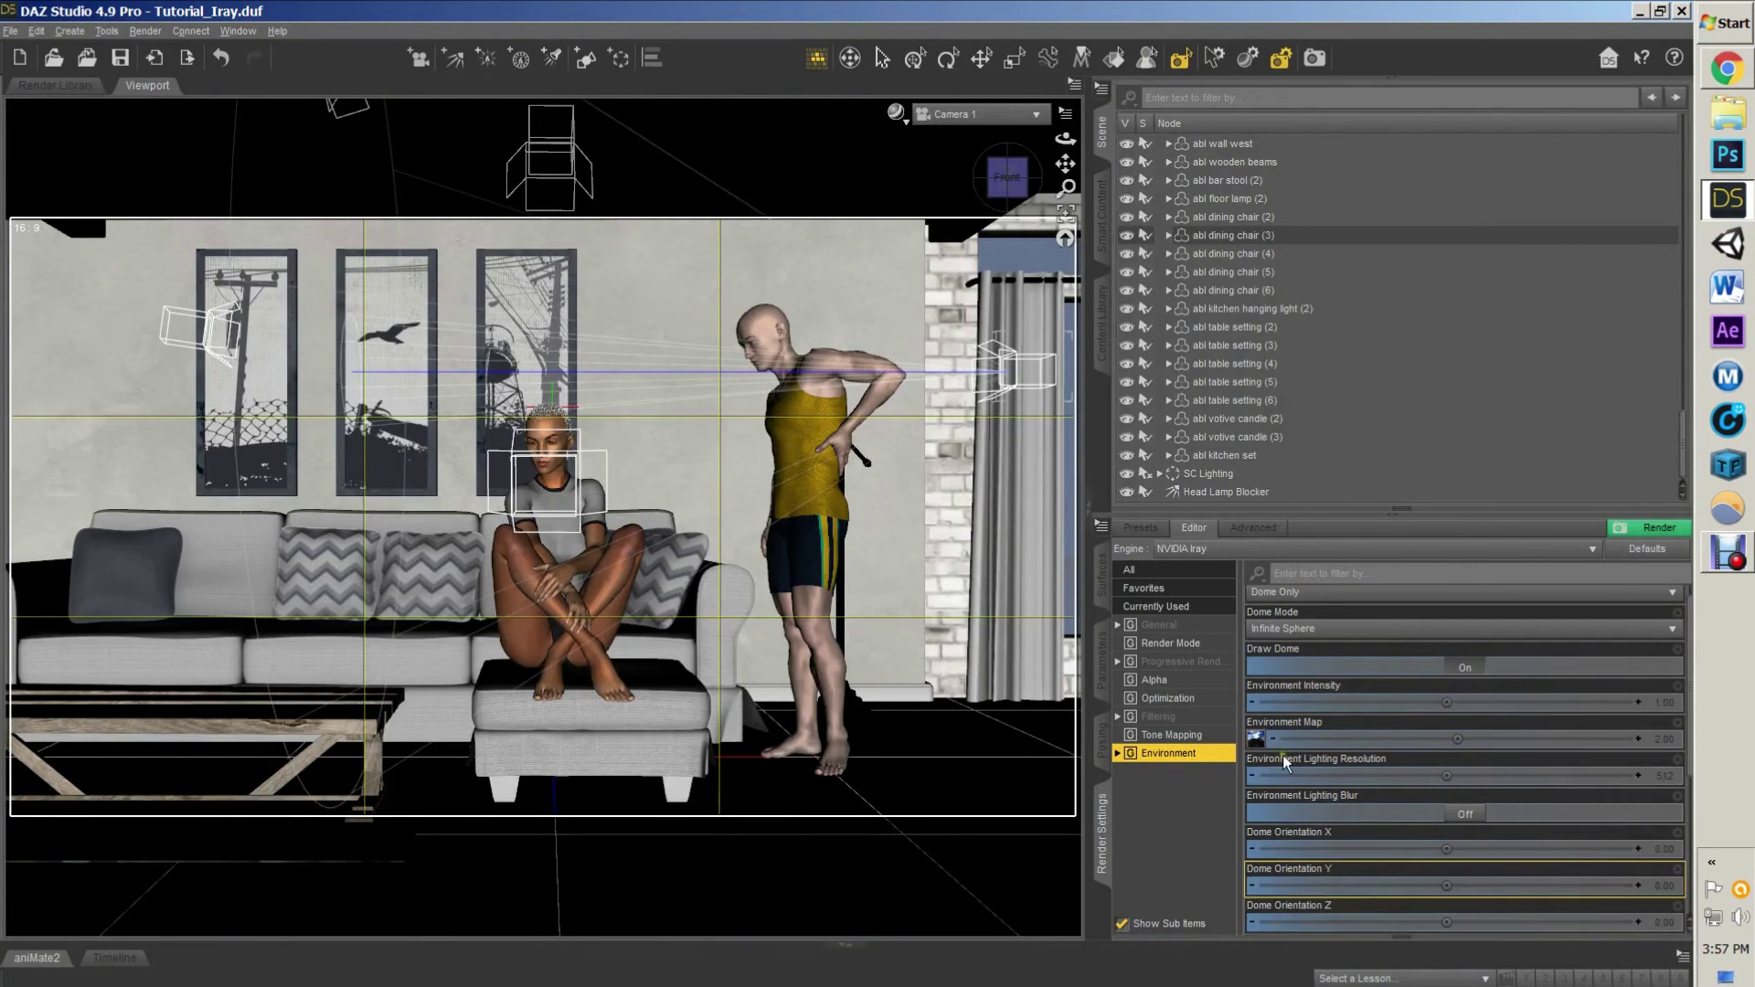
mouse_move(1254, 741)
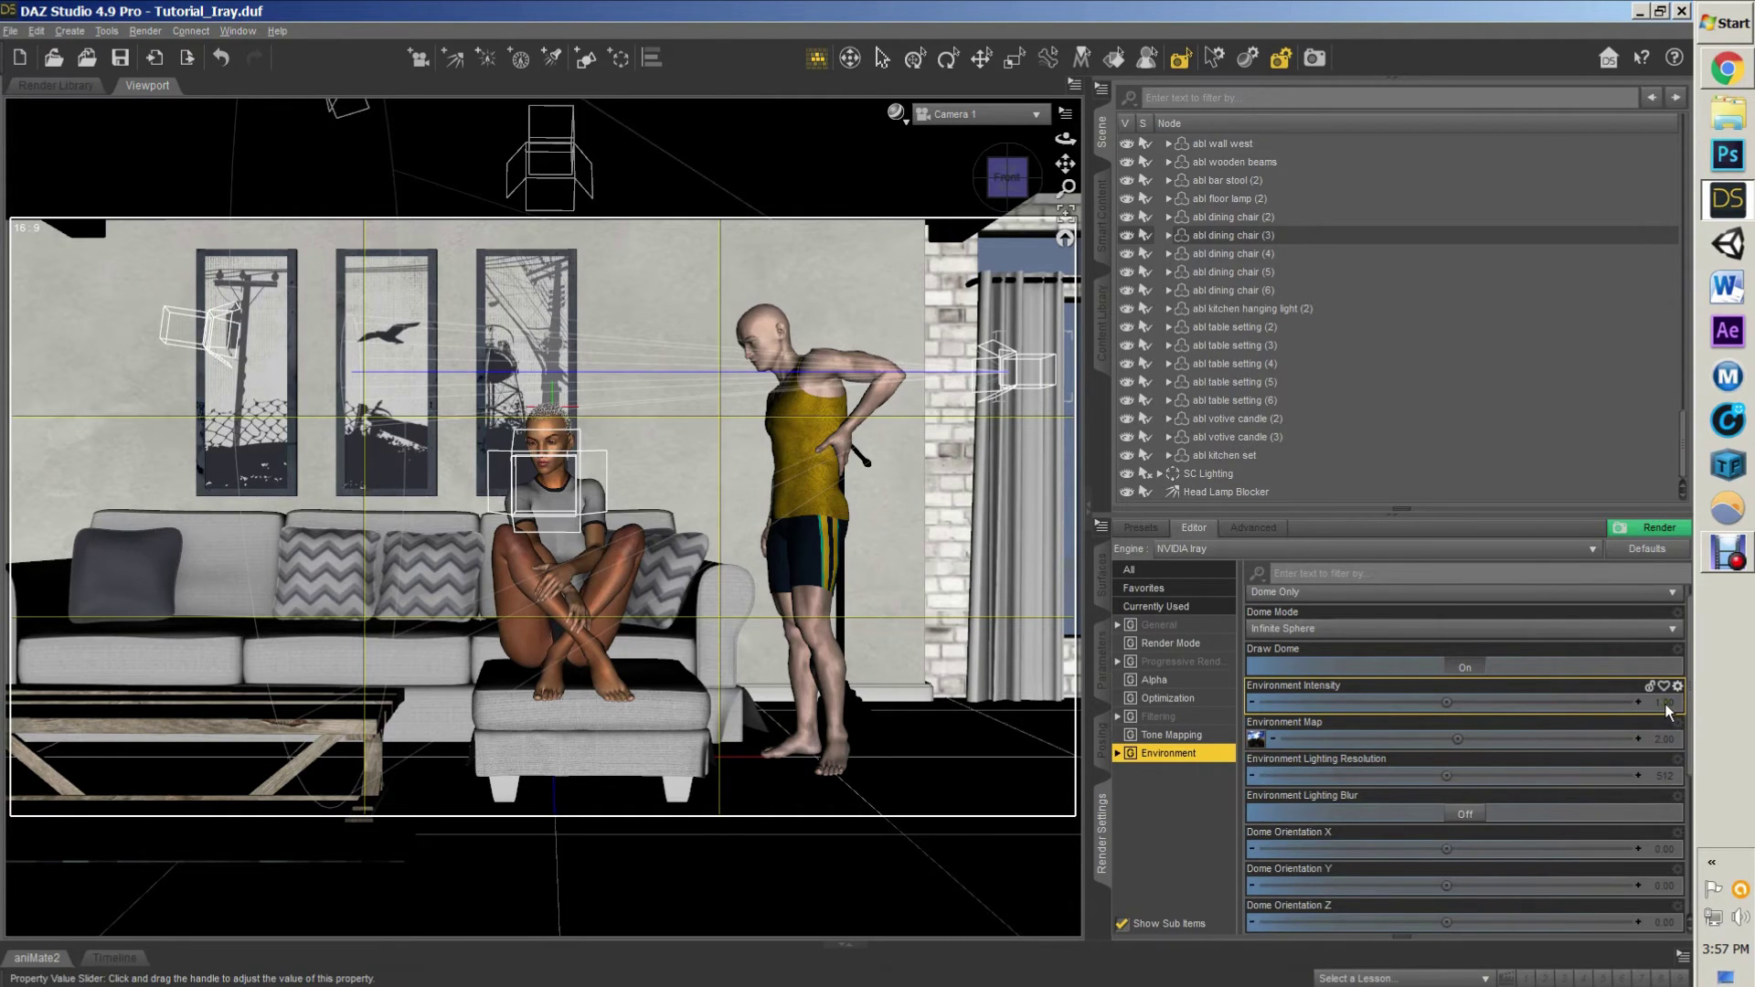
scroll(1407, 603, "up", 1)
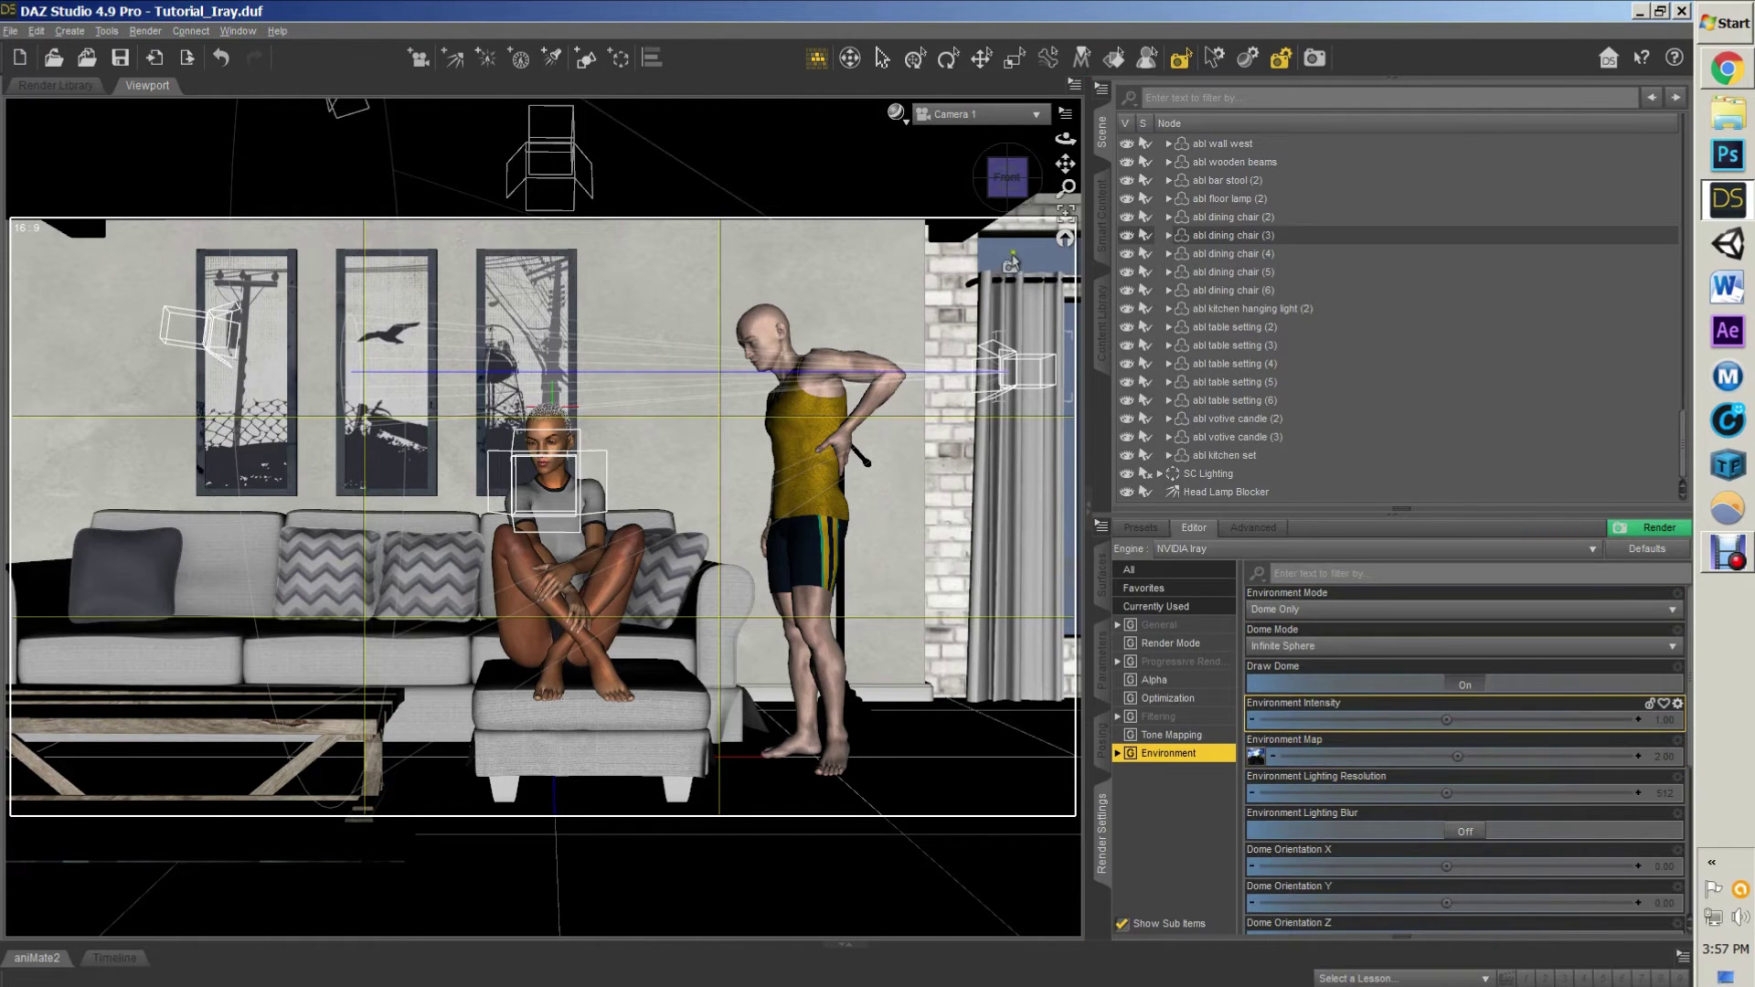
scroll(1408, 804, "down", 2)
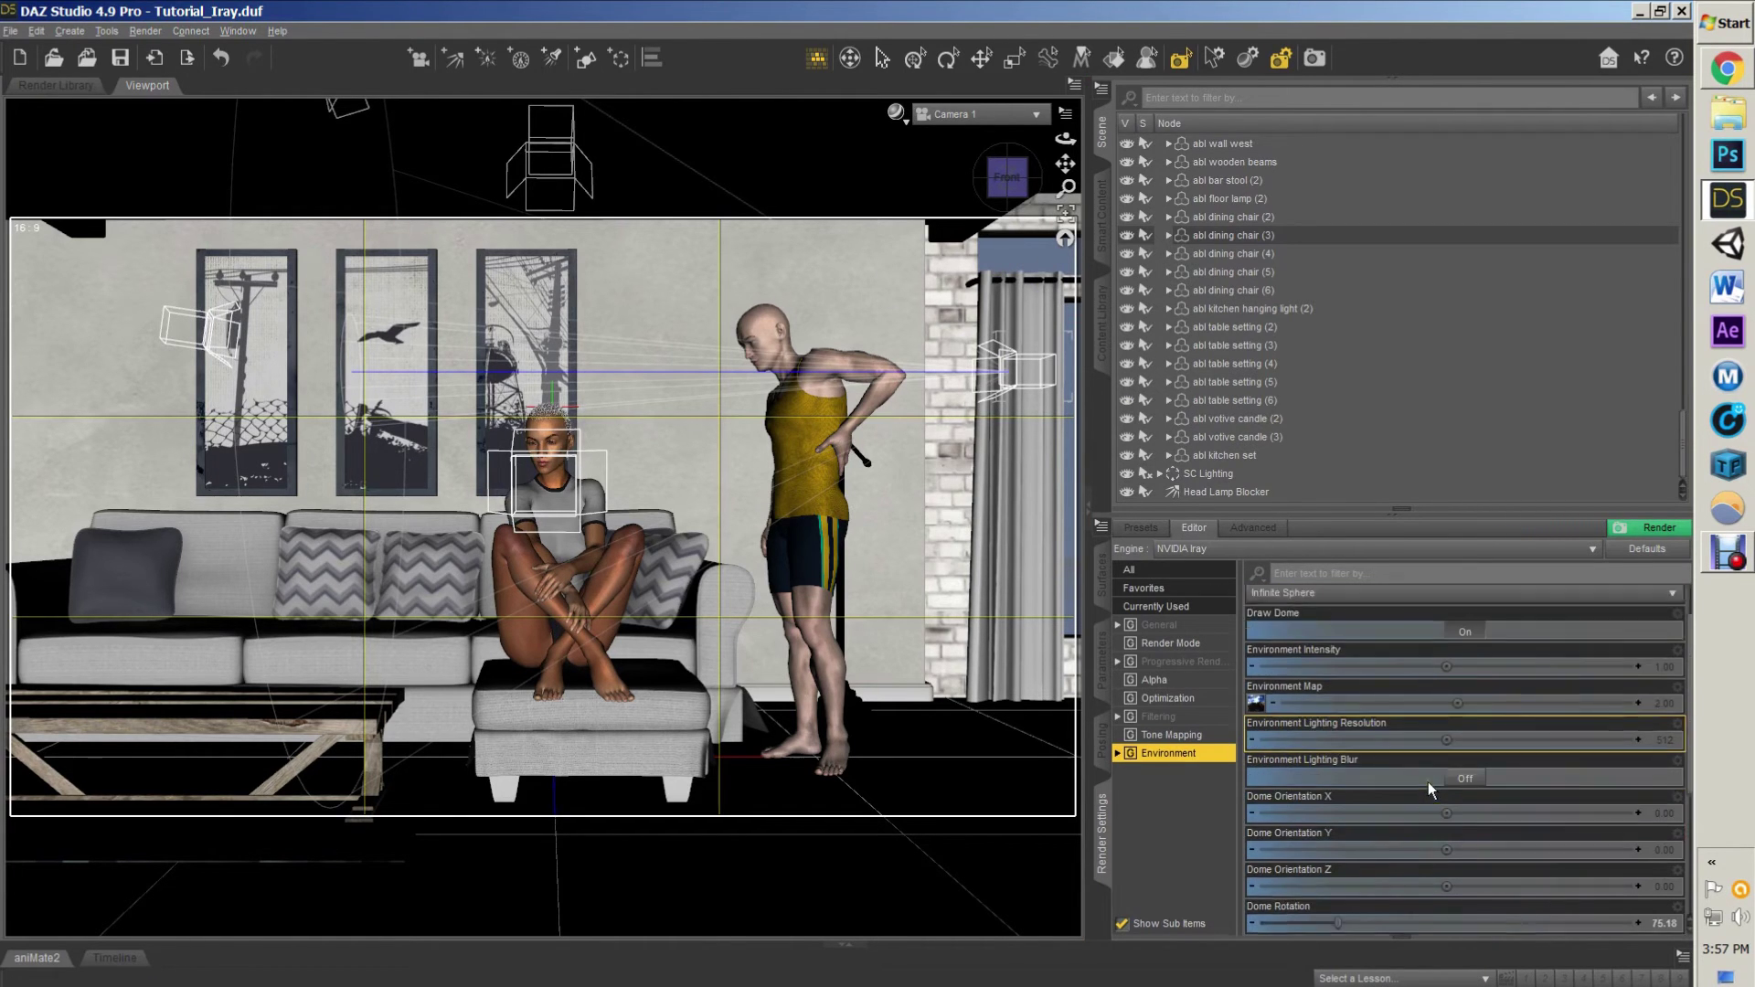
scroll(1304, 748, "up", 2)
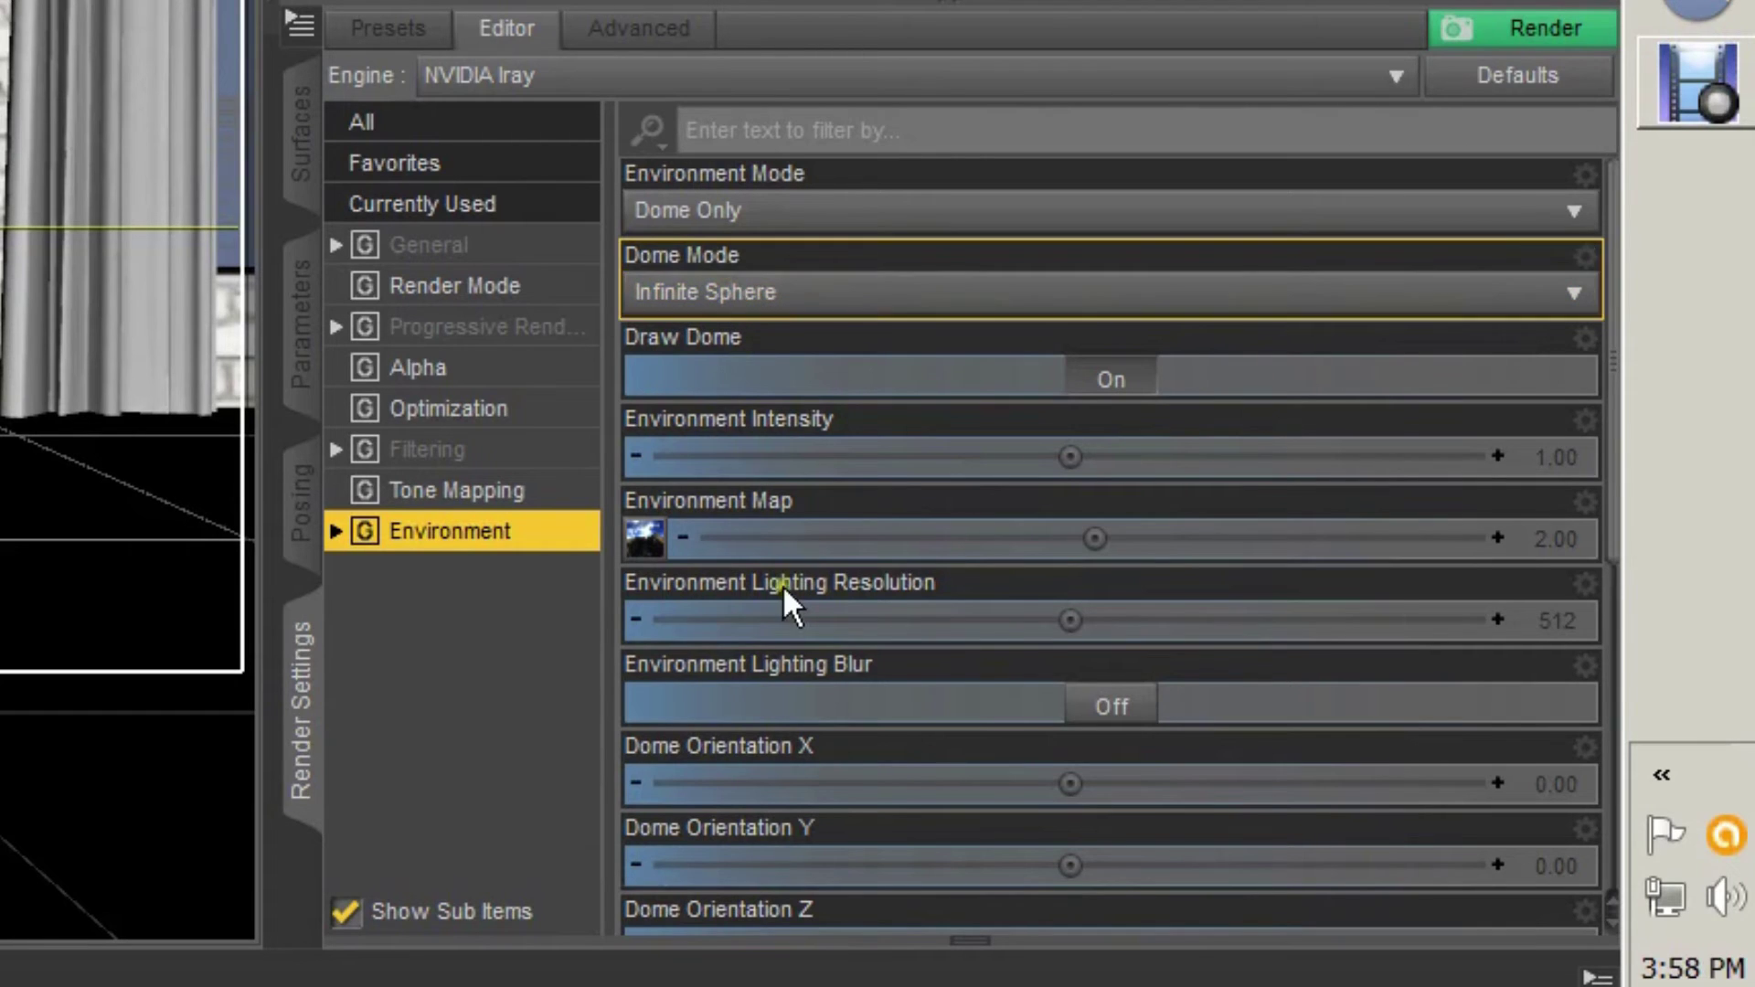
mouse_move(776, 622)
scroll(776, 621, "down", 3)
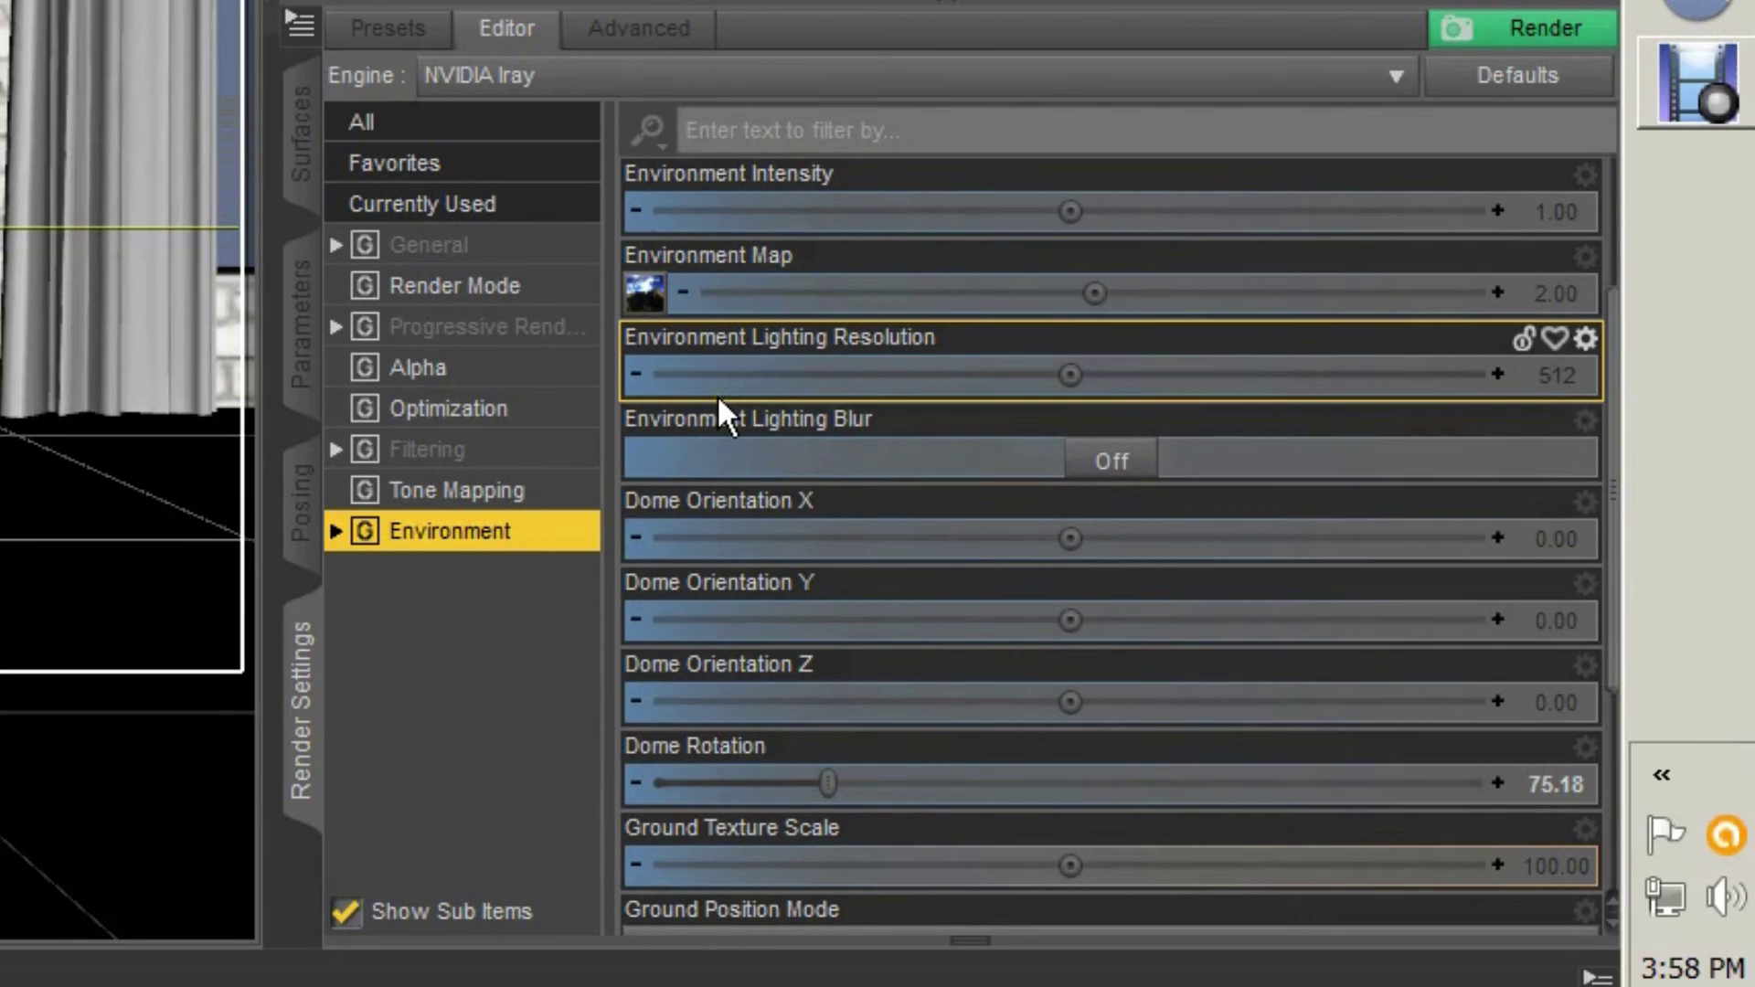
scroll(764, 433, "down", 3)
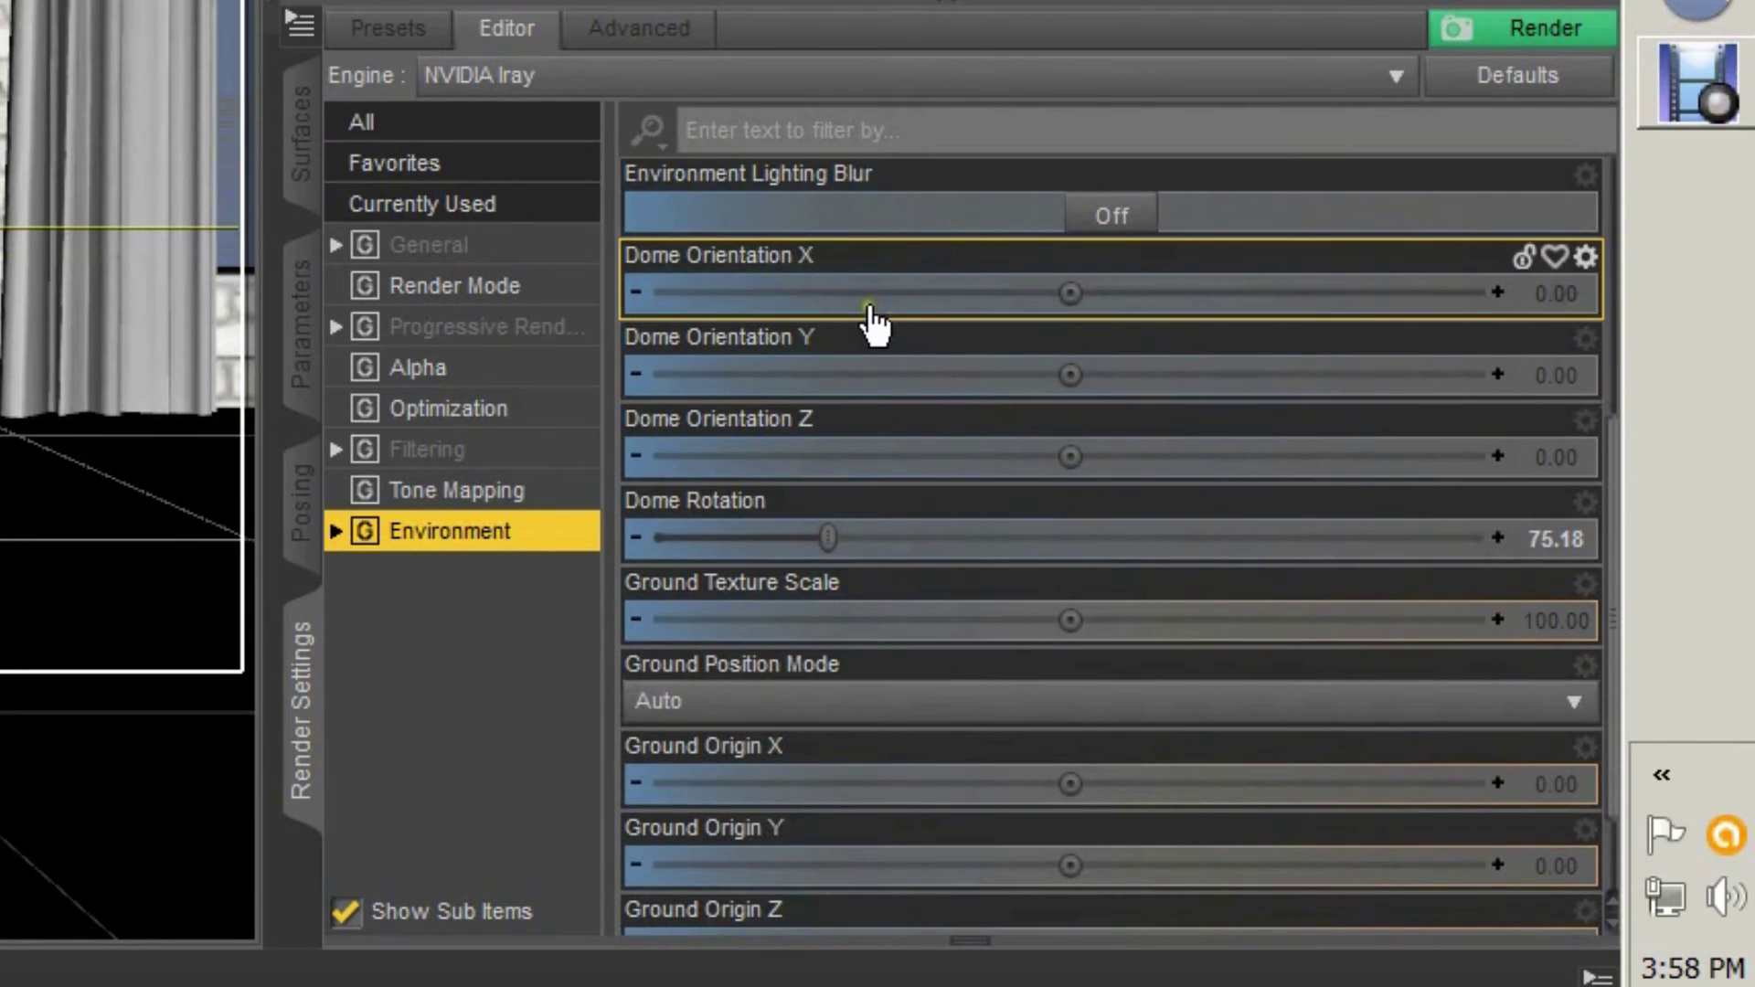
mouse_move(874, 325)
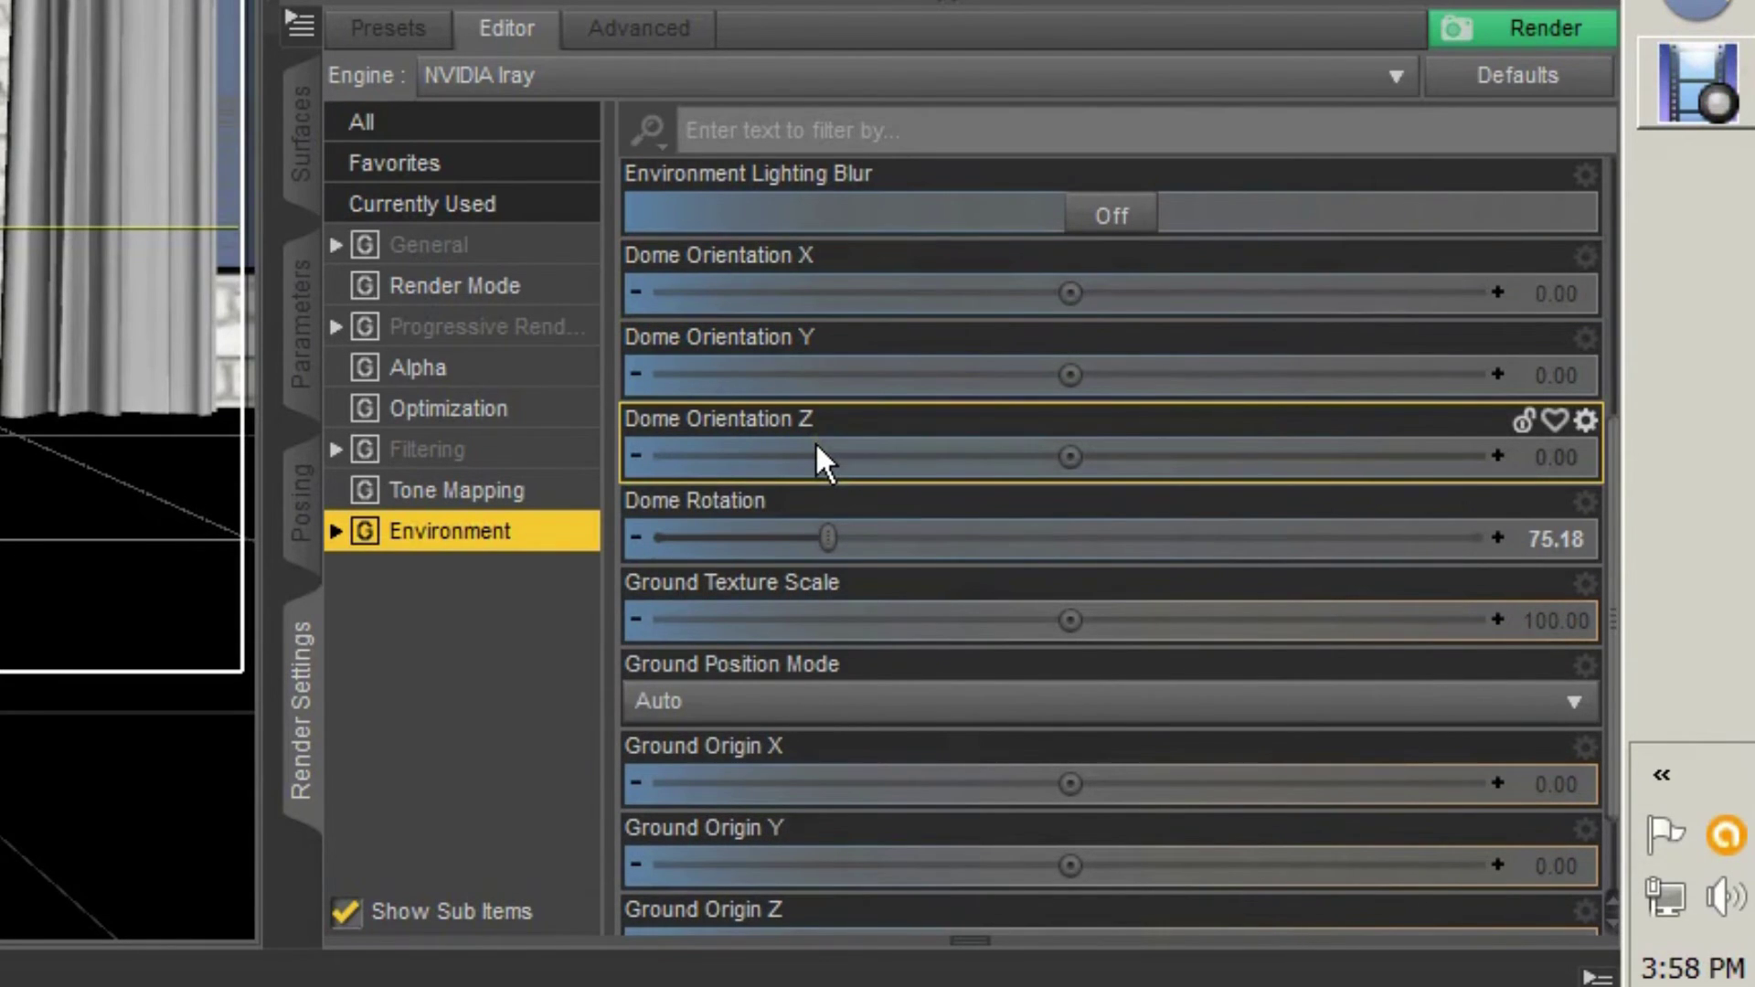
mouse_move(907, 560)
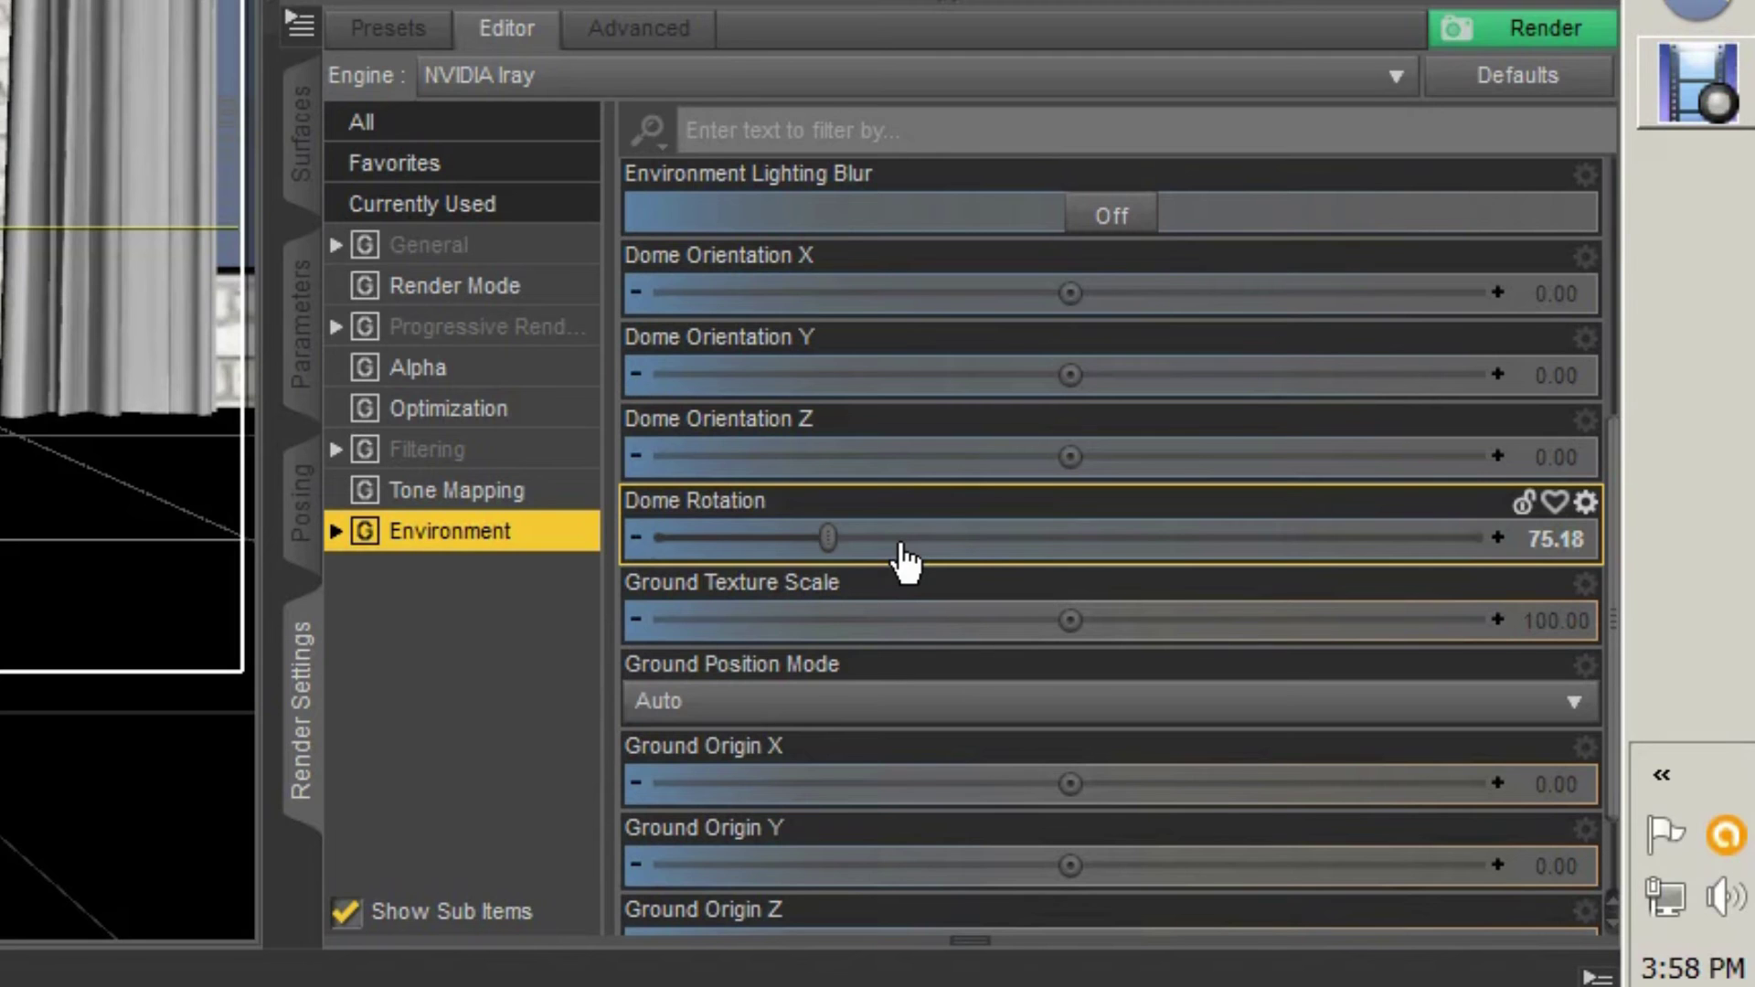
scroll(905, 562, "down", 1)
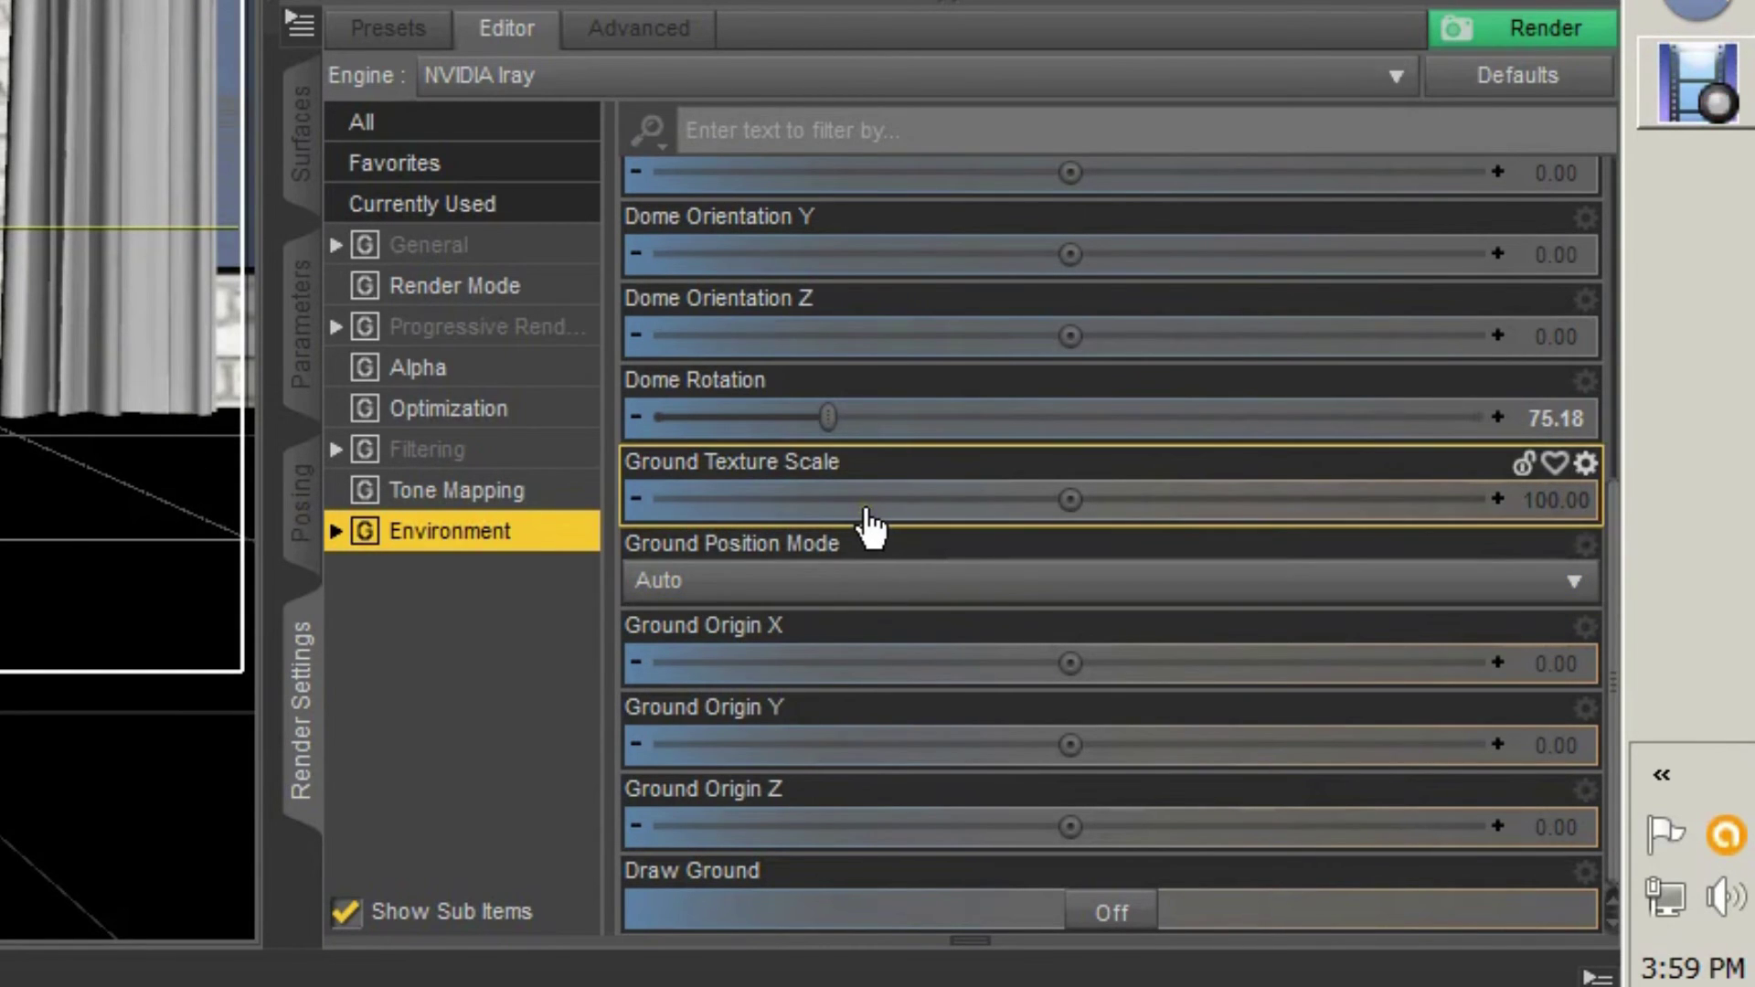
mouse_move(868, 516)
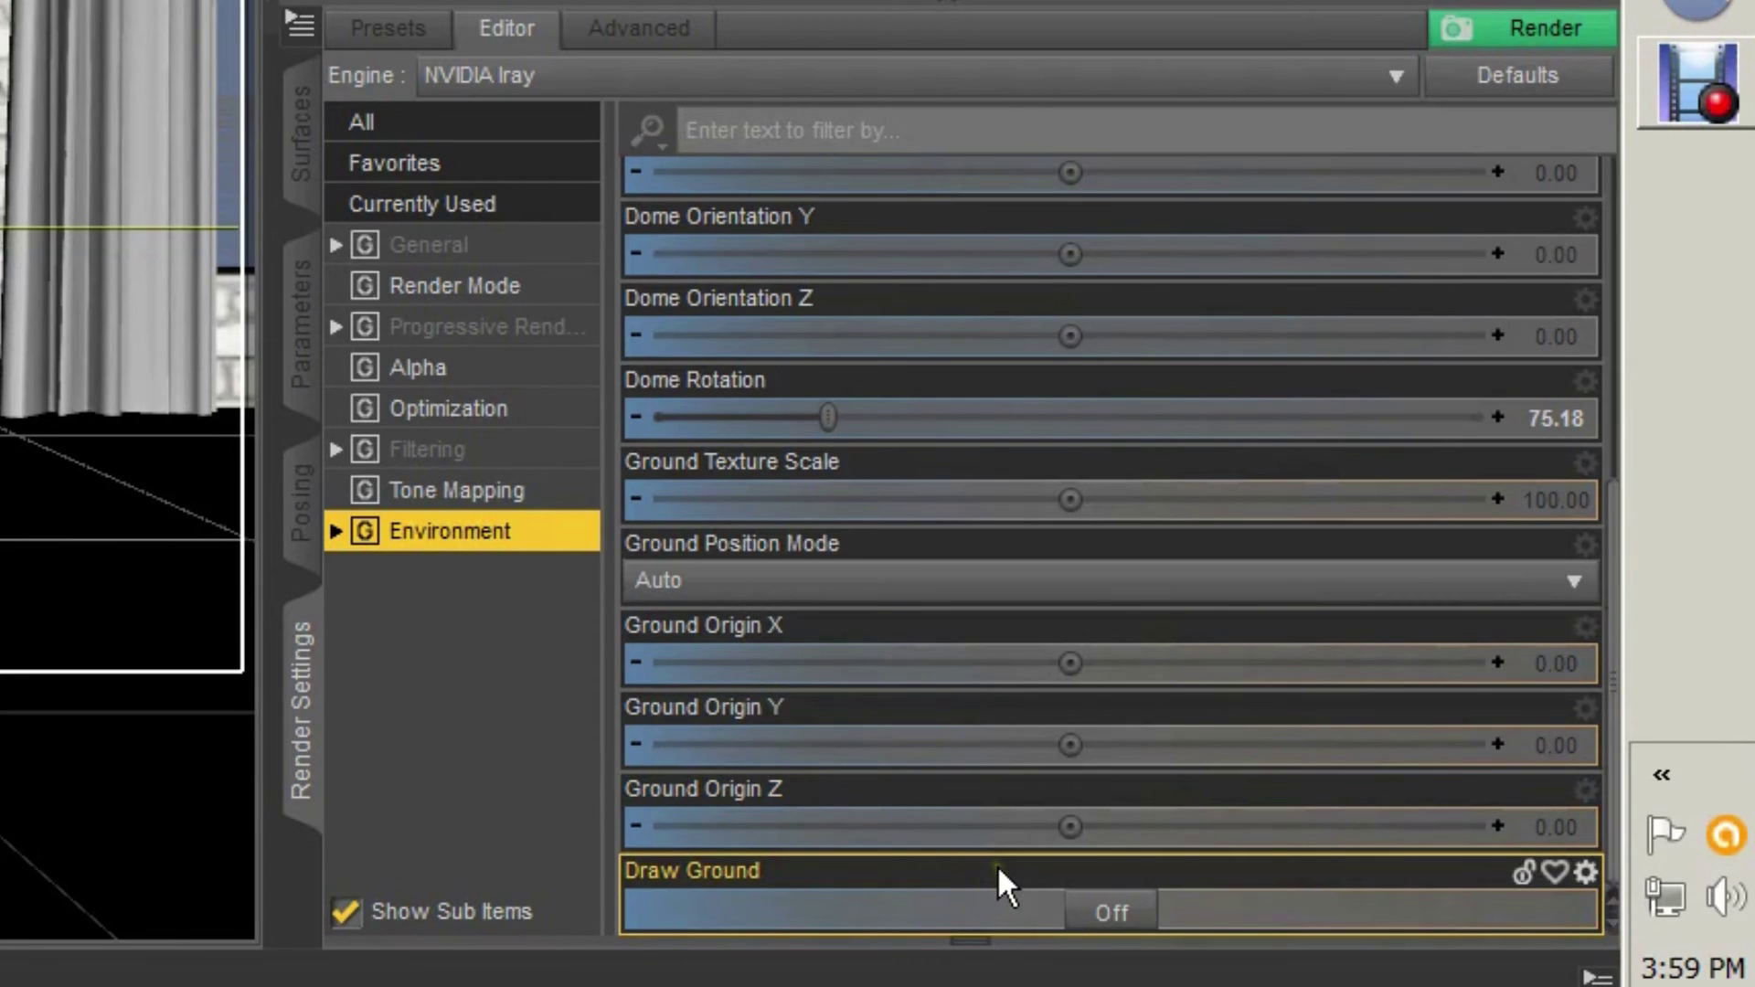
scroll(996, 865, "up", 5)
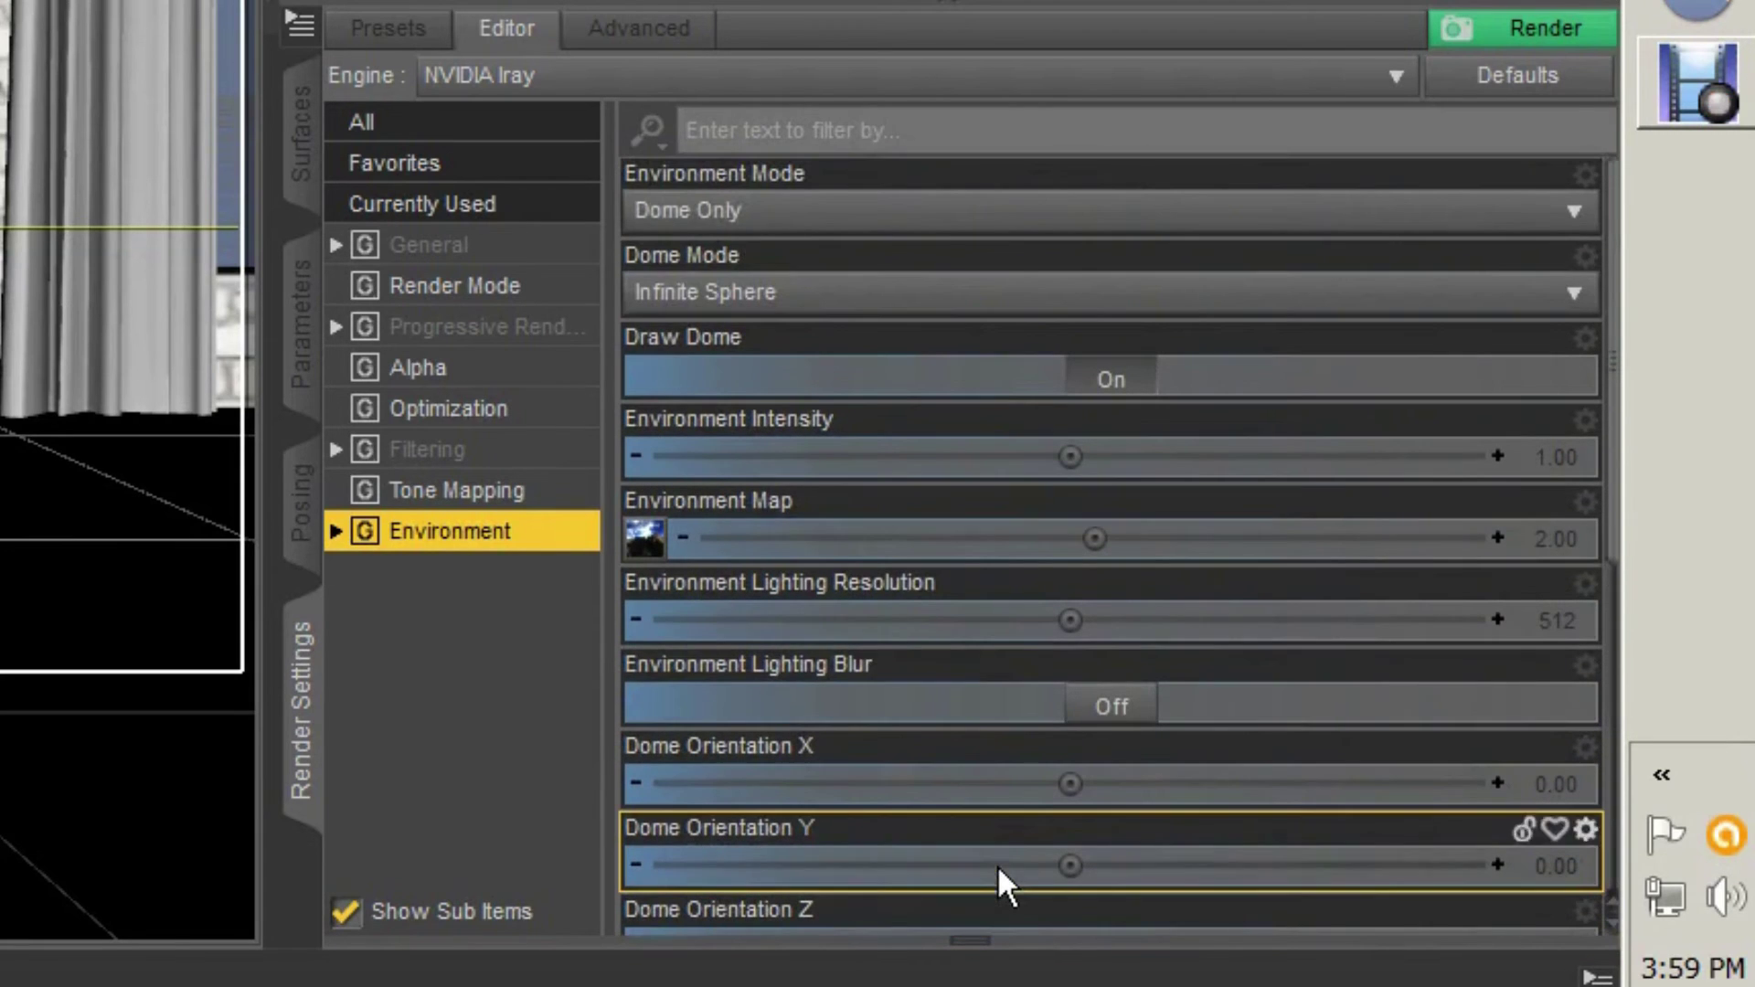
Step: Change the Iray Environment Mode to Scene Only
left_click(1157, 215)
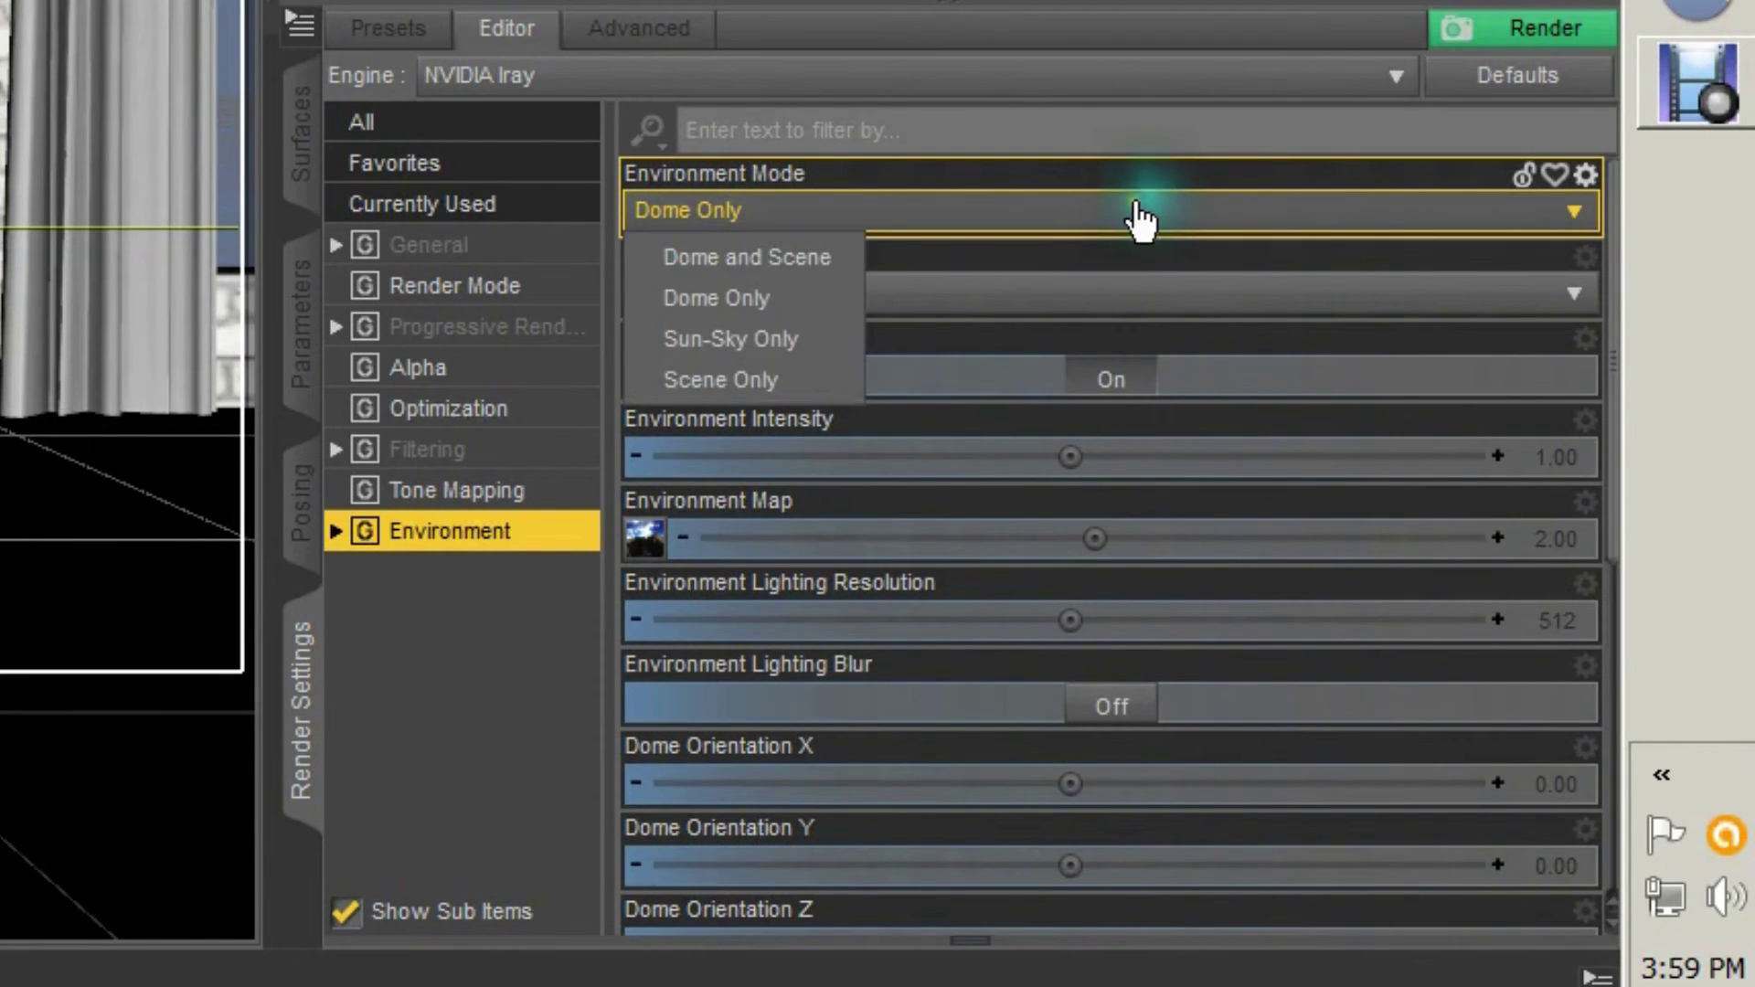
left_click(738, 378)
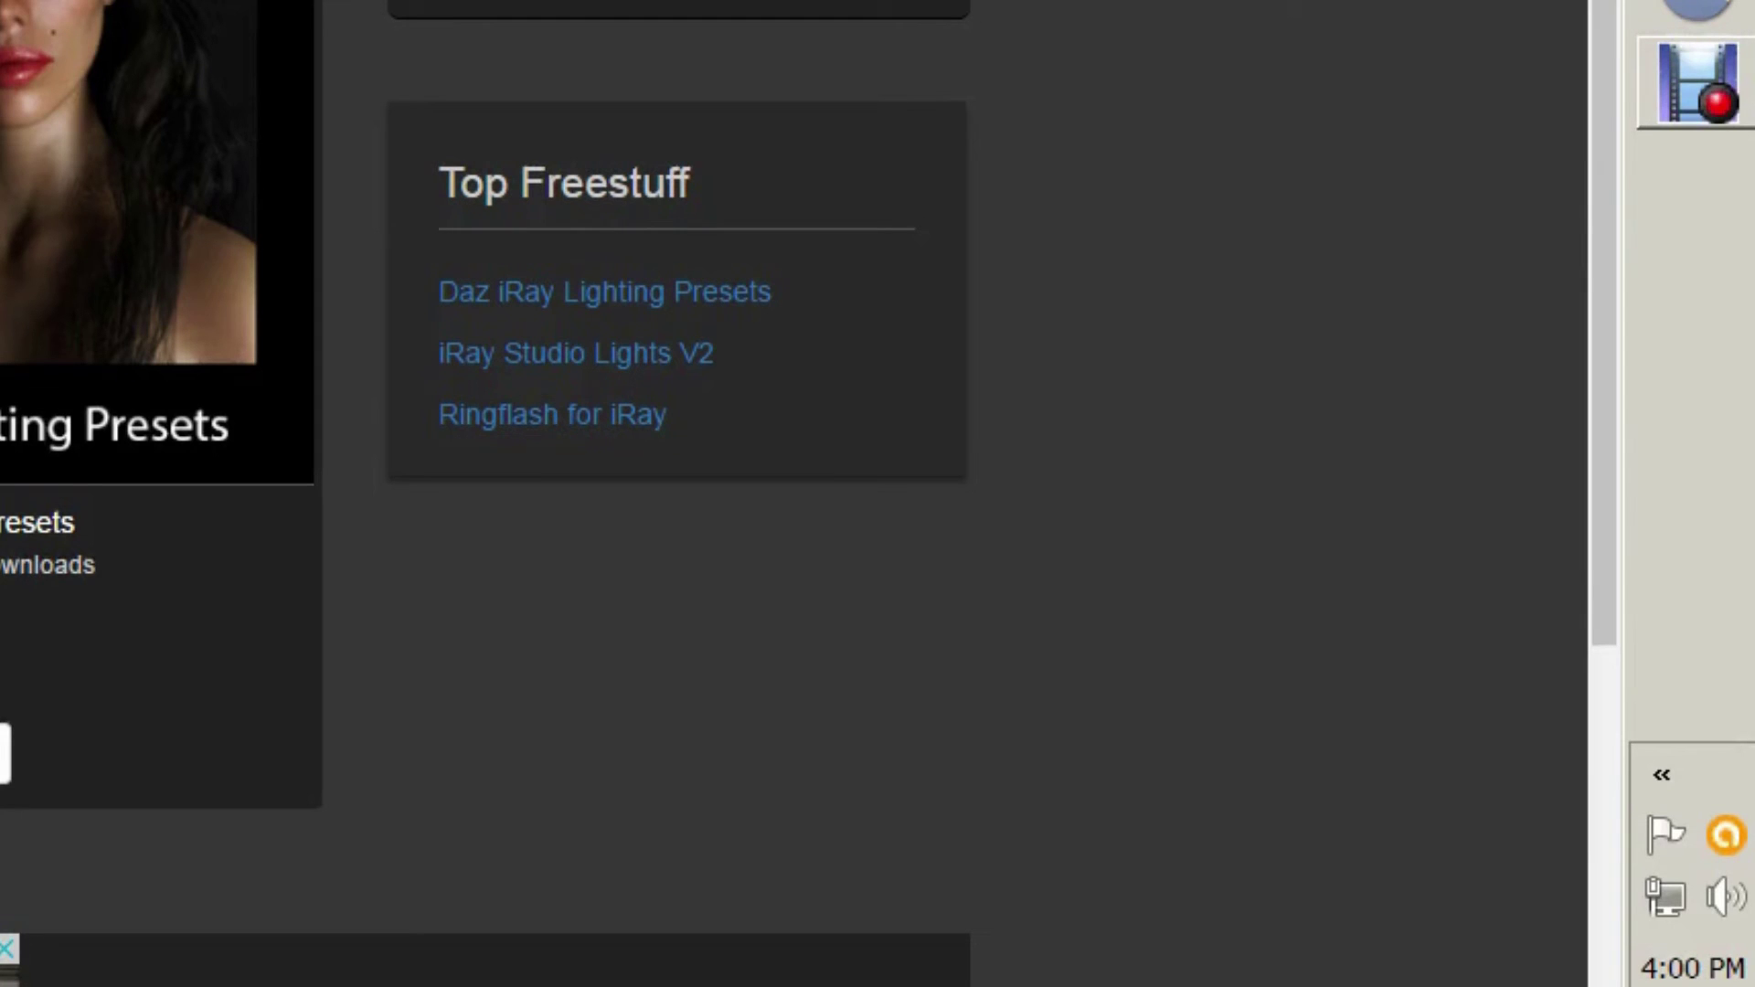
Step: Alt+Tab from the Renderosity freestuff page back to DAZ Studio's render settings
key("alt+Tab")
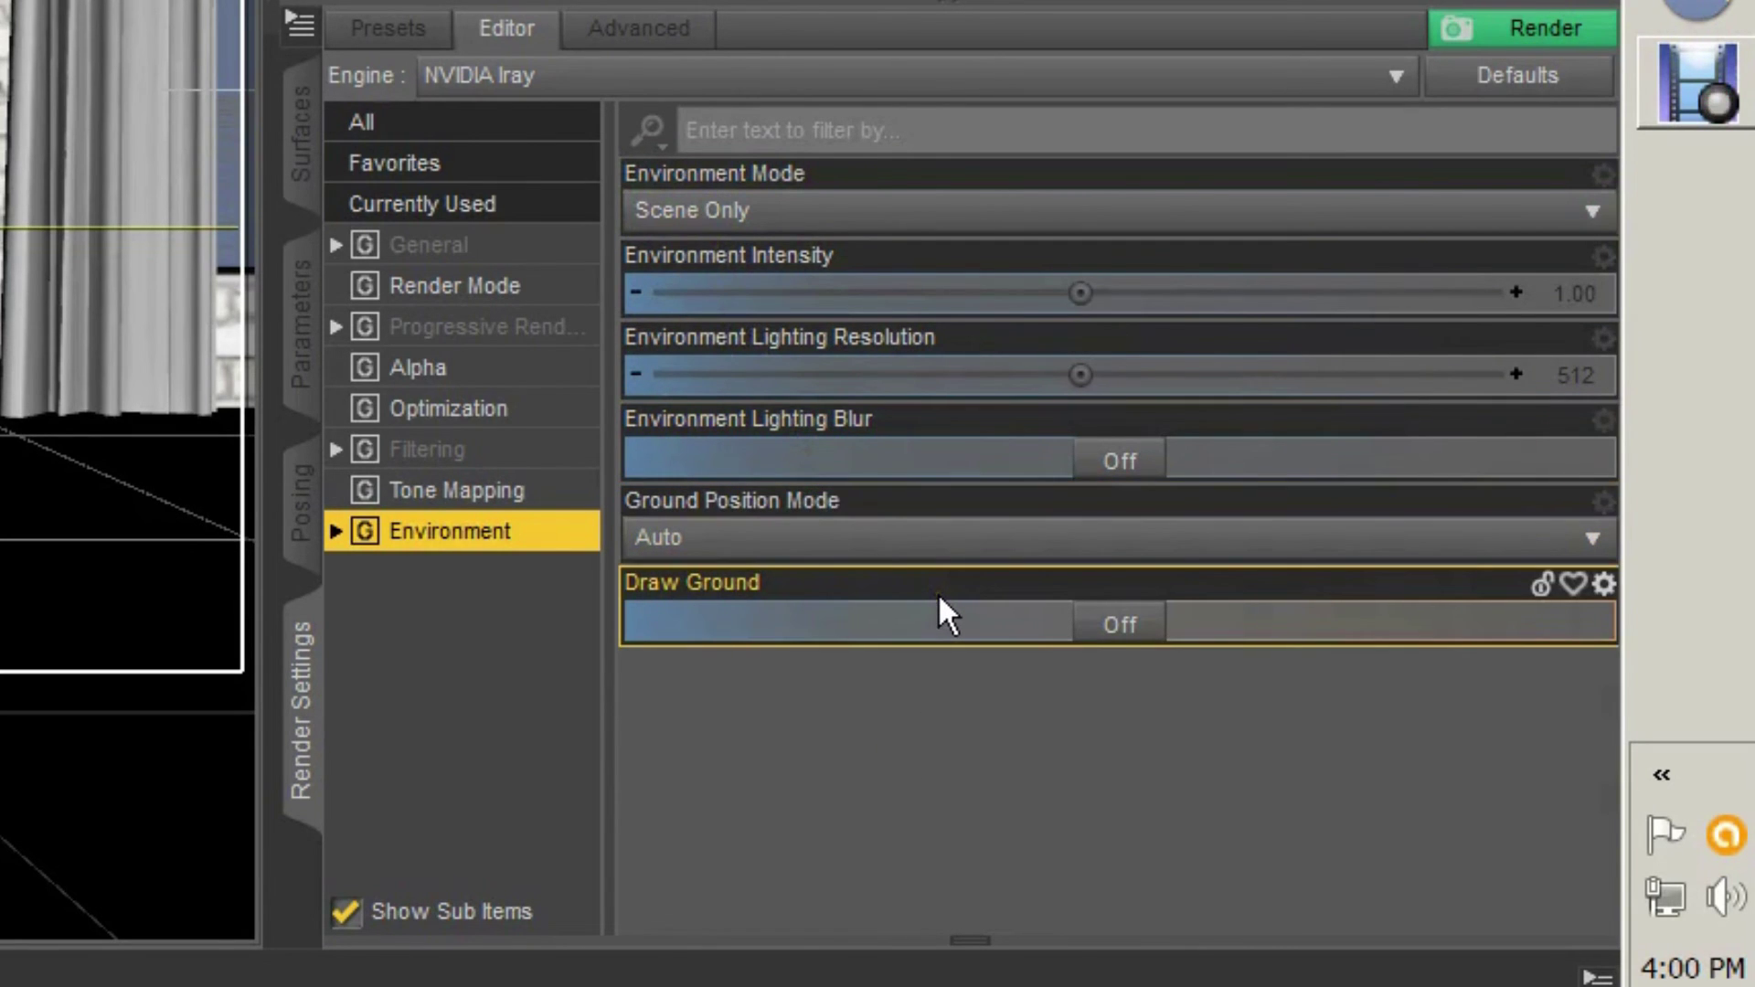
Step: Try Dome and Scene, then set Environment Mode to Sun-Sky Only and scroll its SS settings
left_click(865, 211)
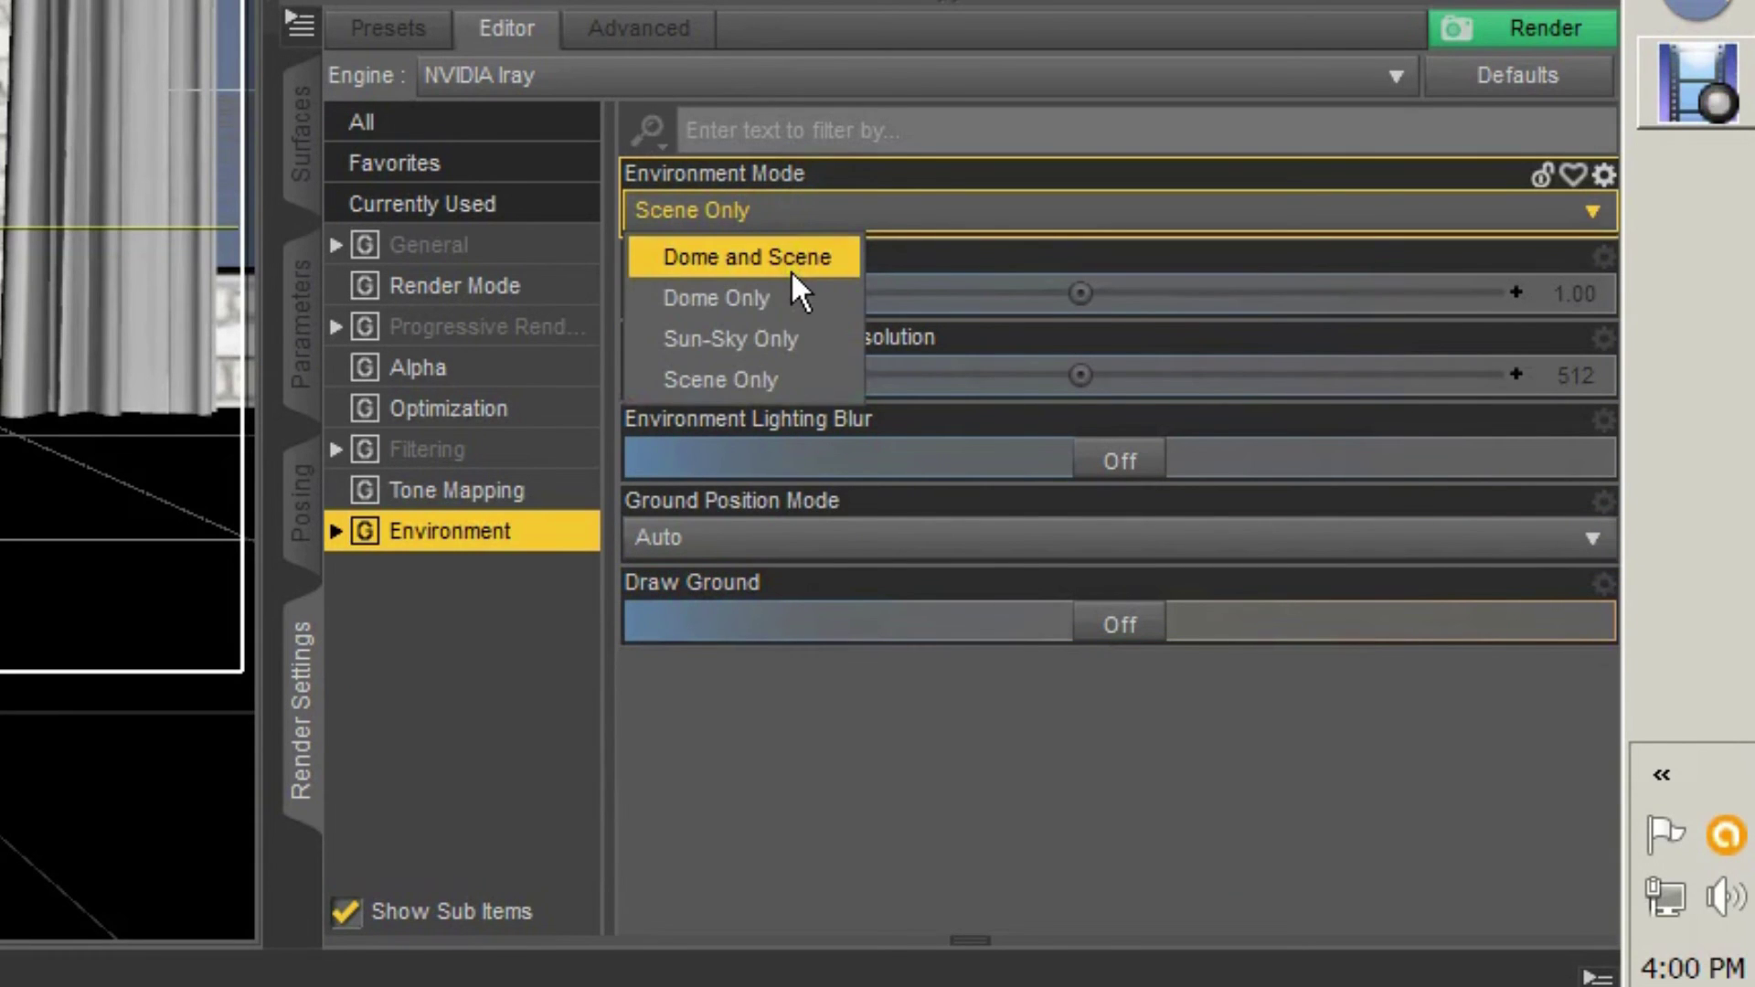
left_click(792, 265)
left_click(808, 207)
left_click(802, 340)
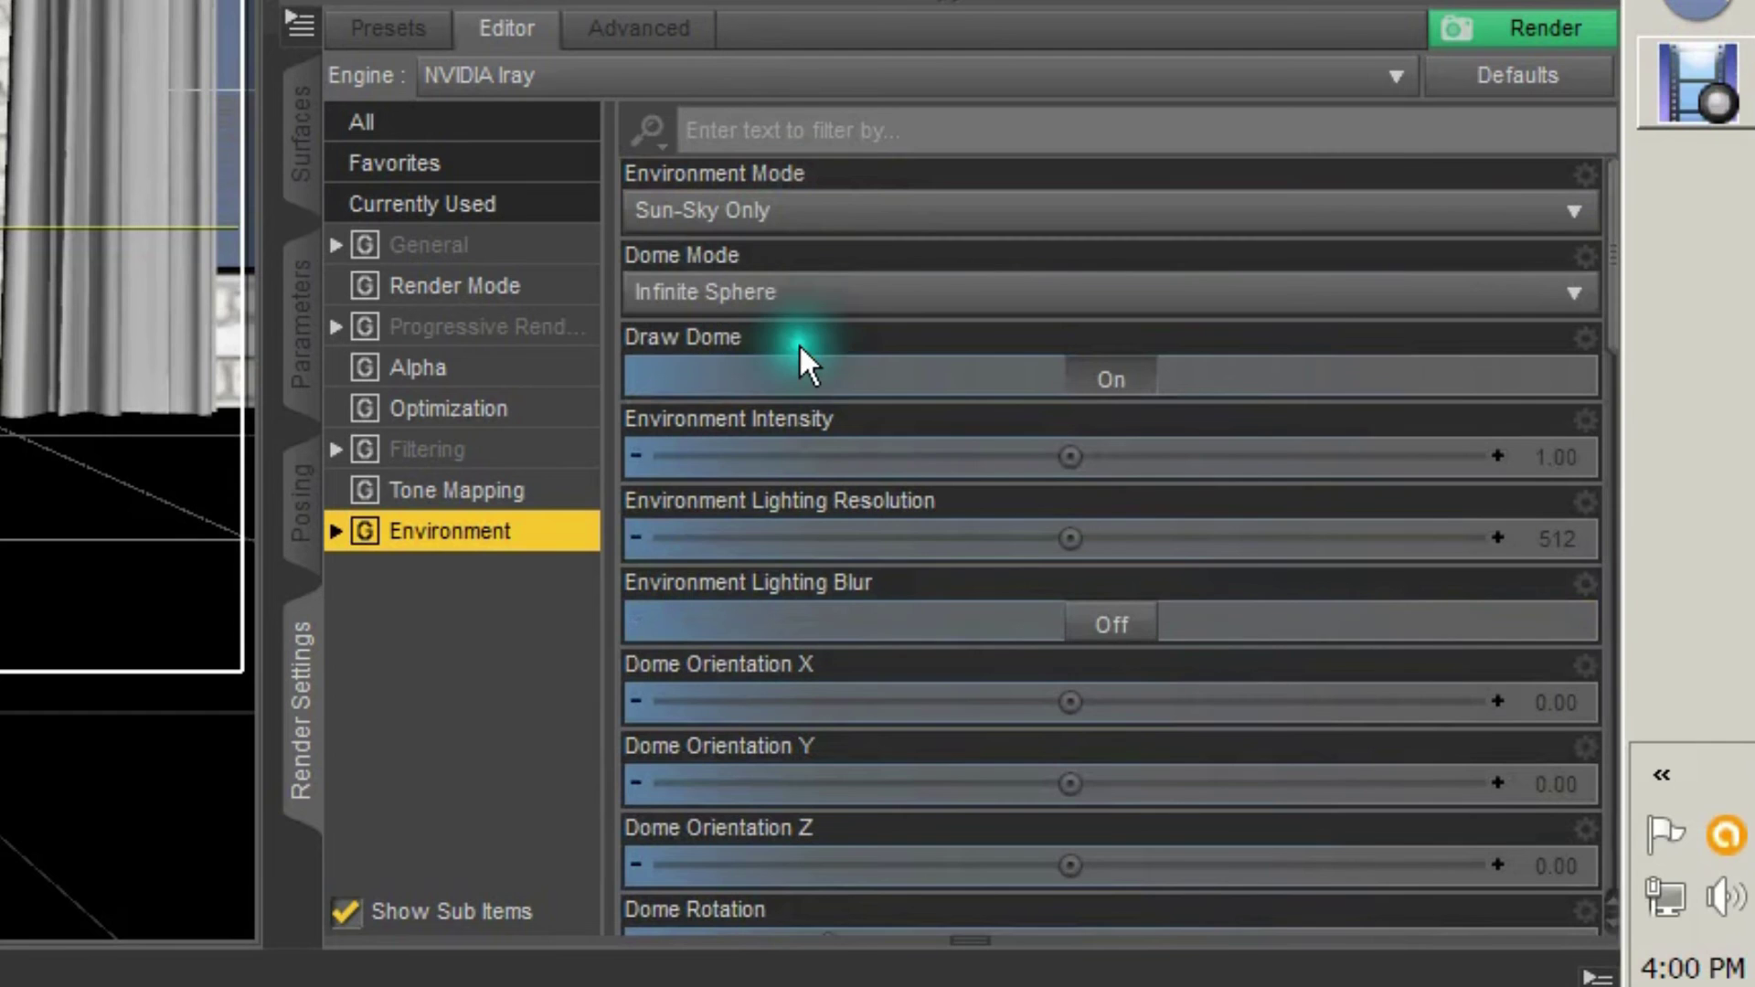
scroll(987, 325, "down", 8)
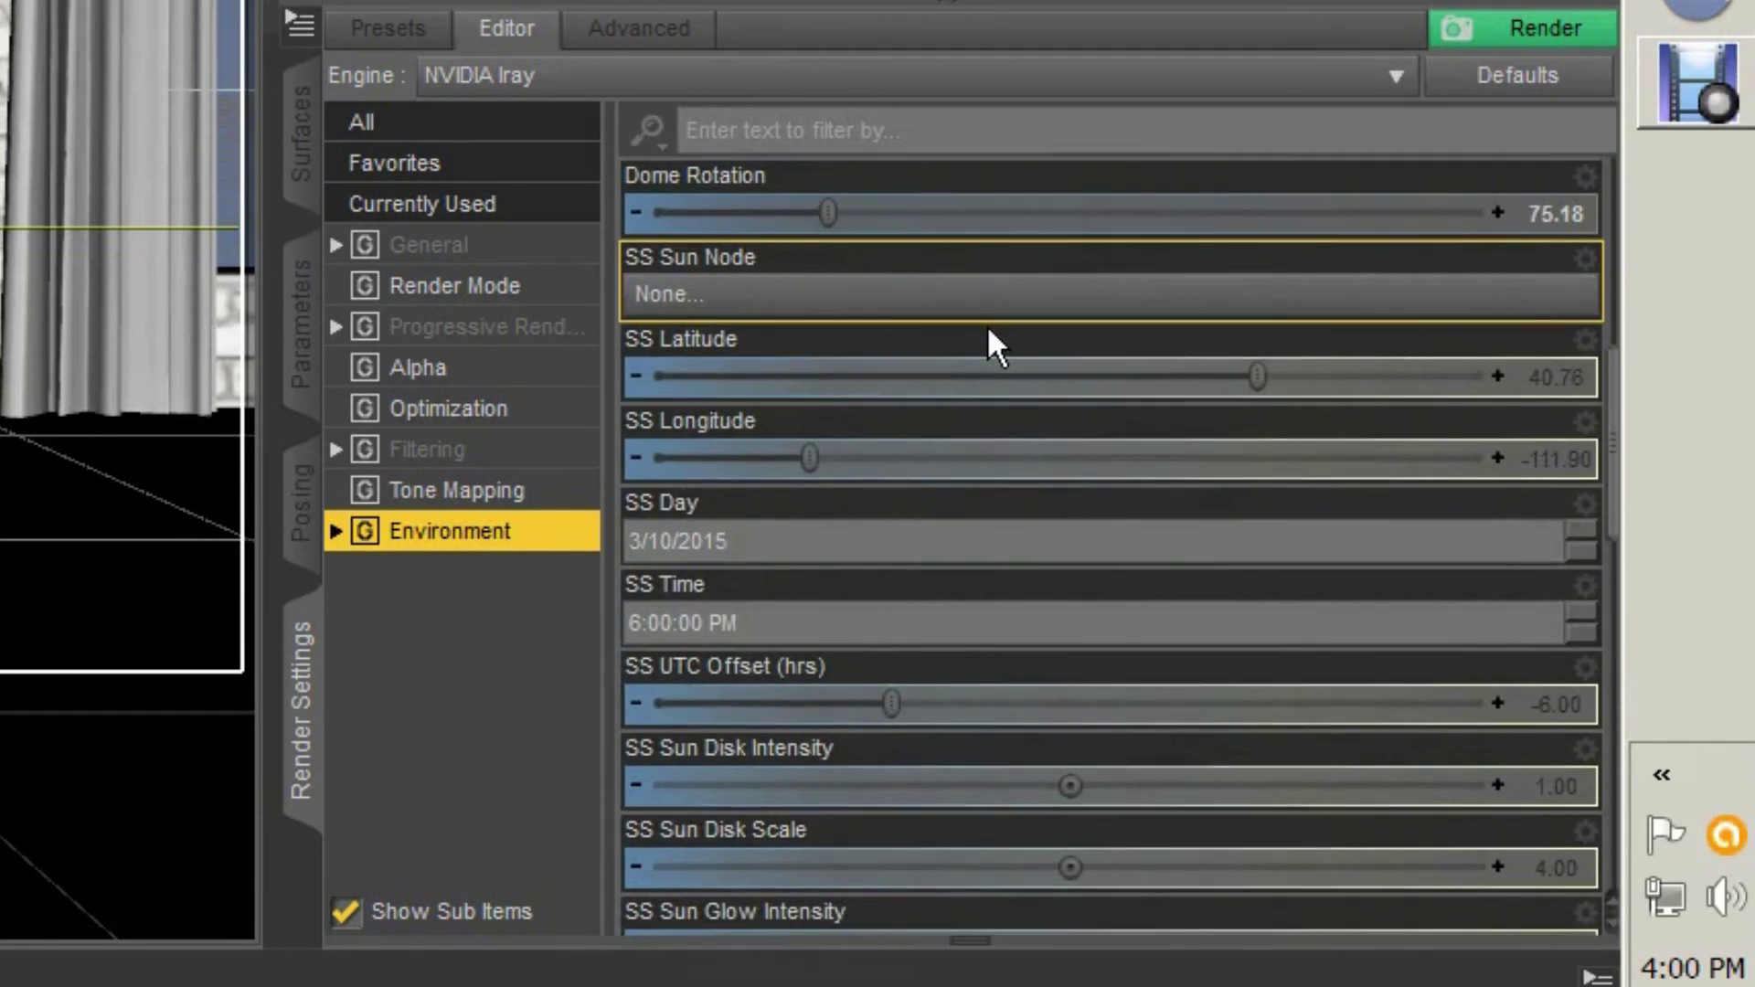
scroll(987, 348, "down", 15)
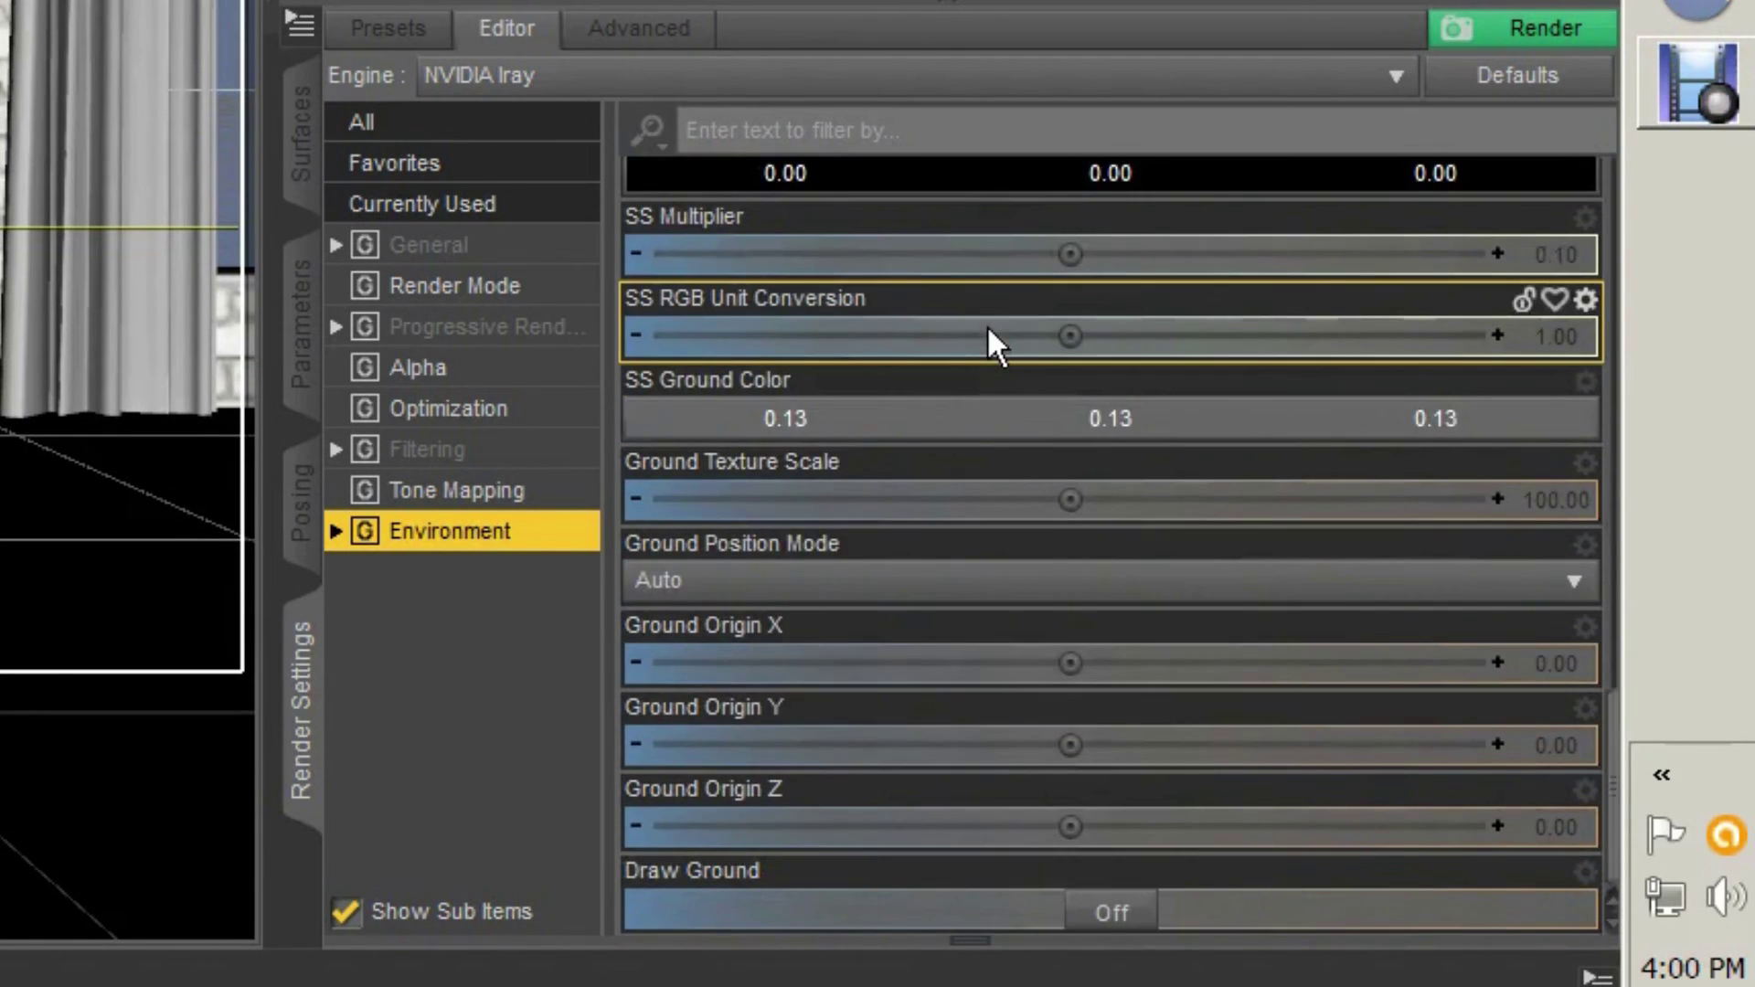
scroll(989, 343, "up", 20)
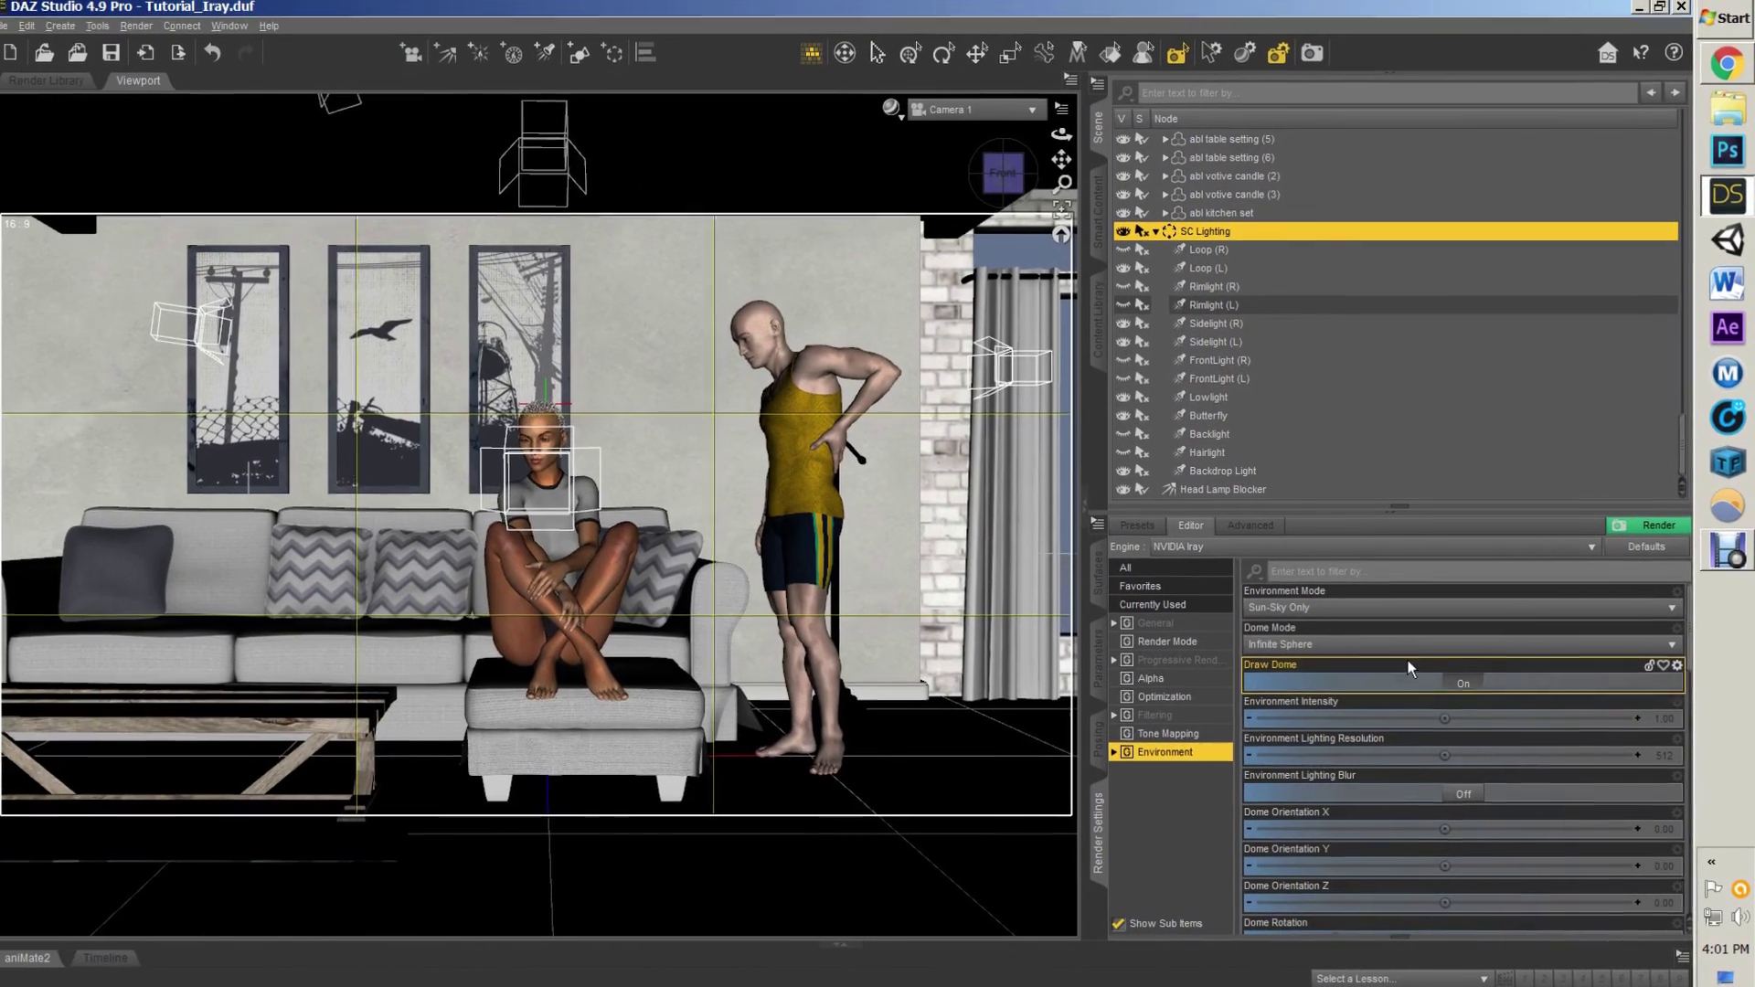
left_click(1728, 69)
left_click(448, 13)
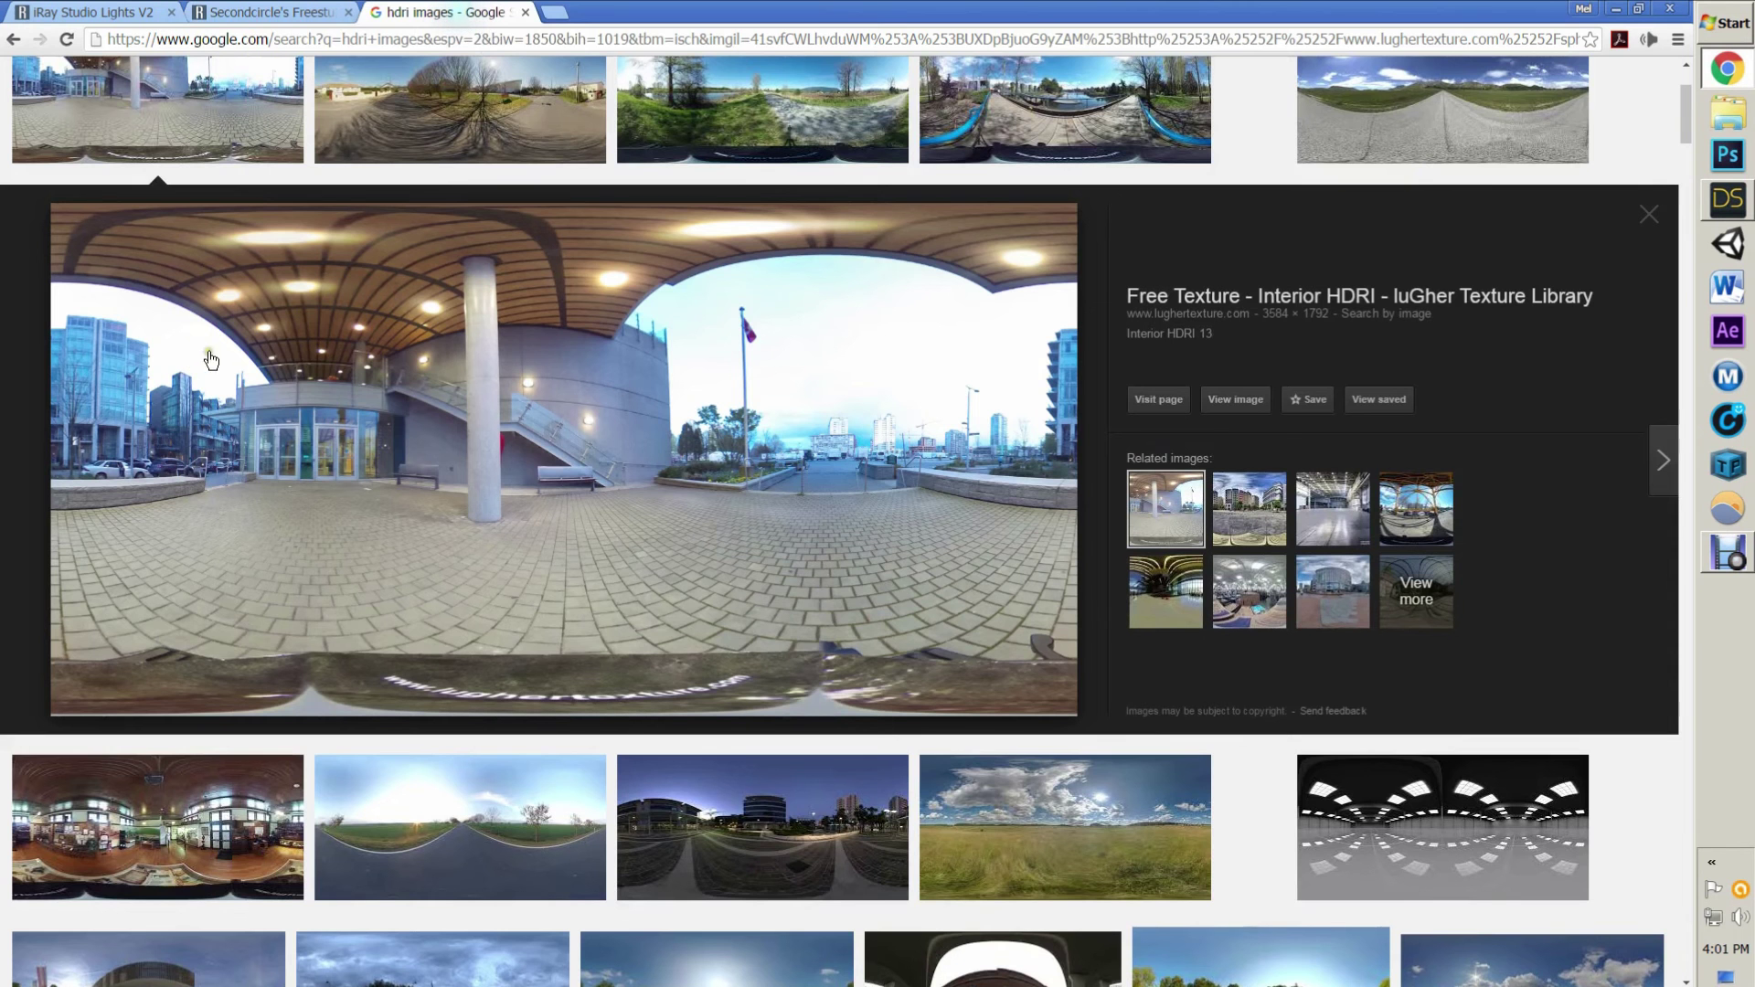
left_click(1728, 200)
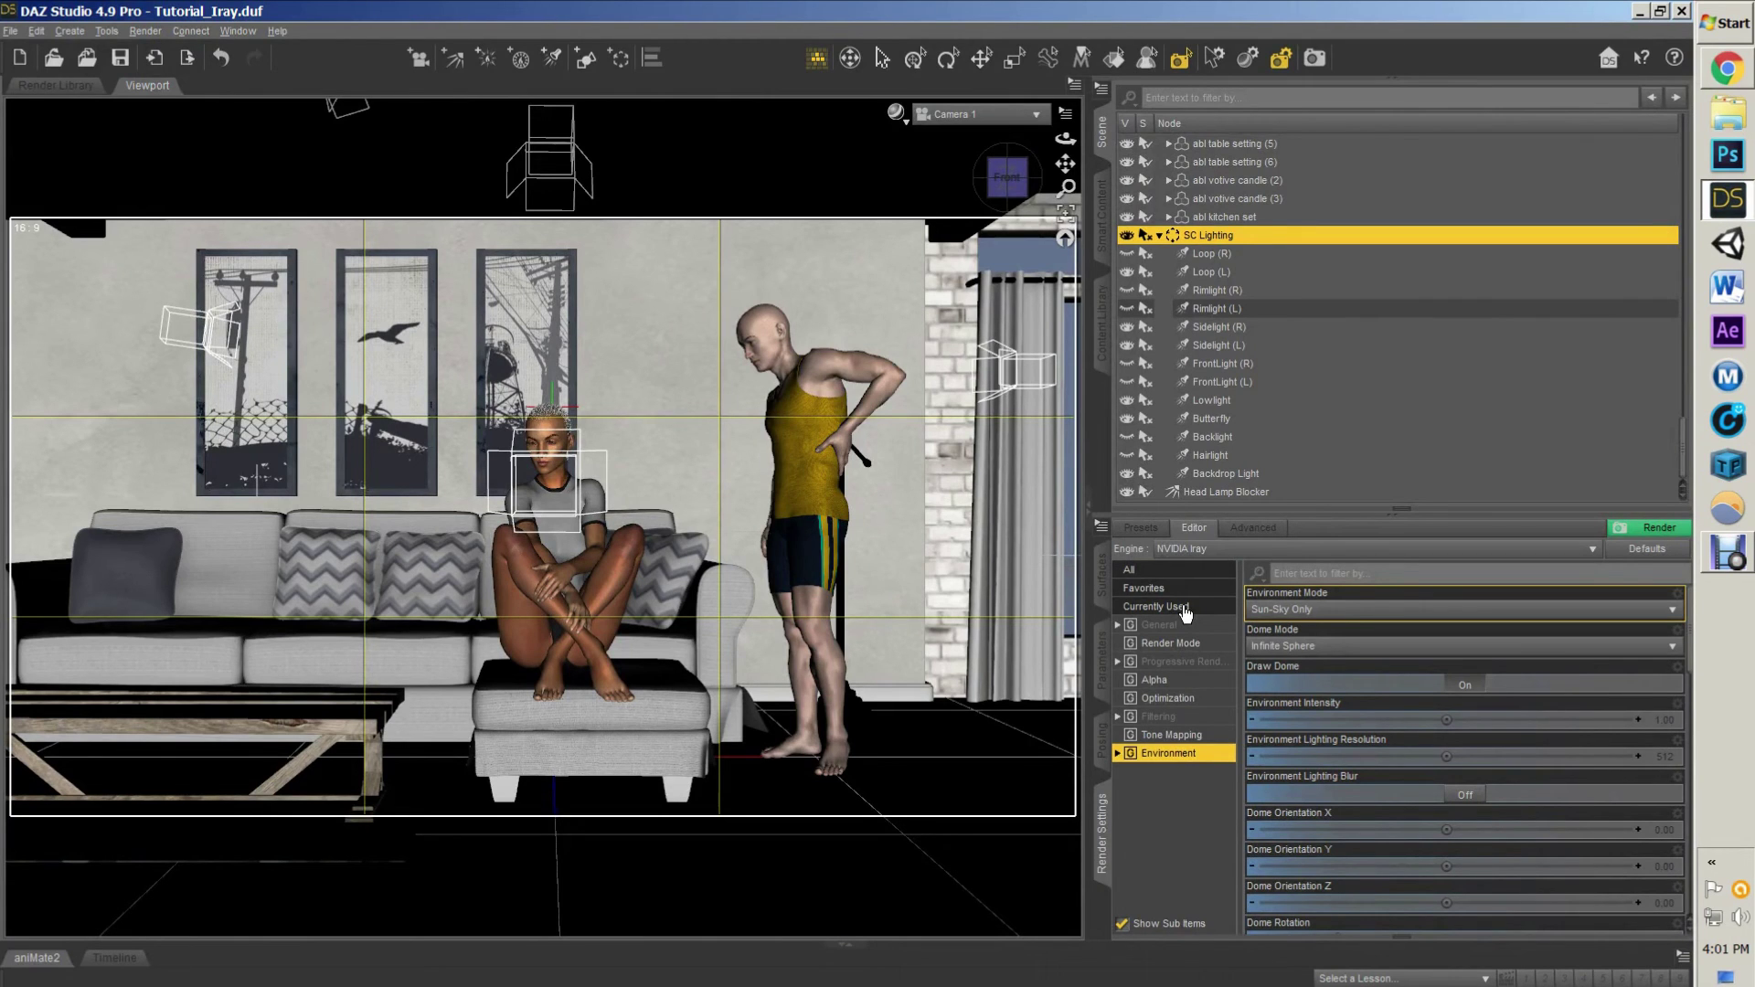
scroll(1376, 731, "down", 5)
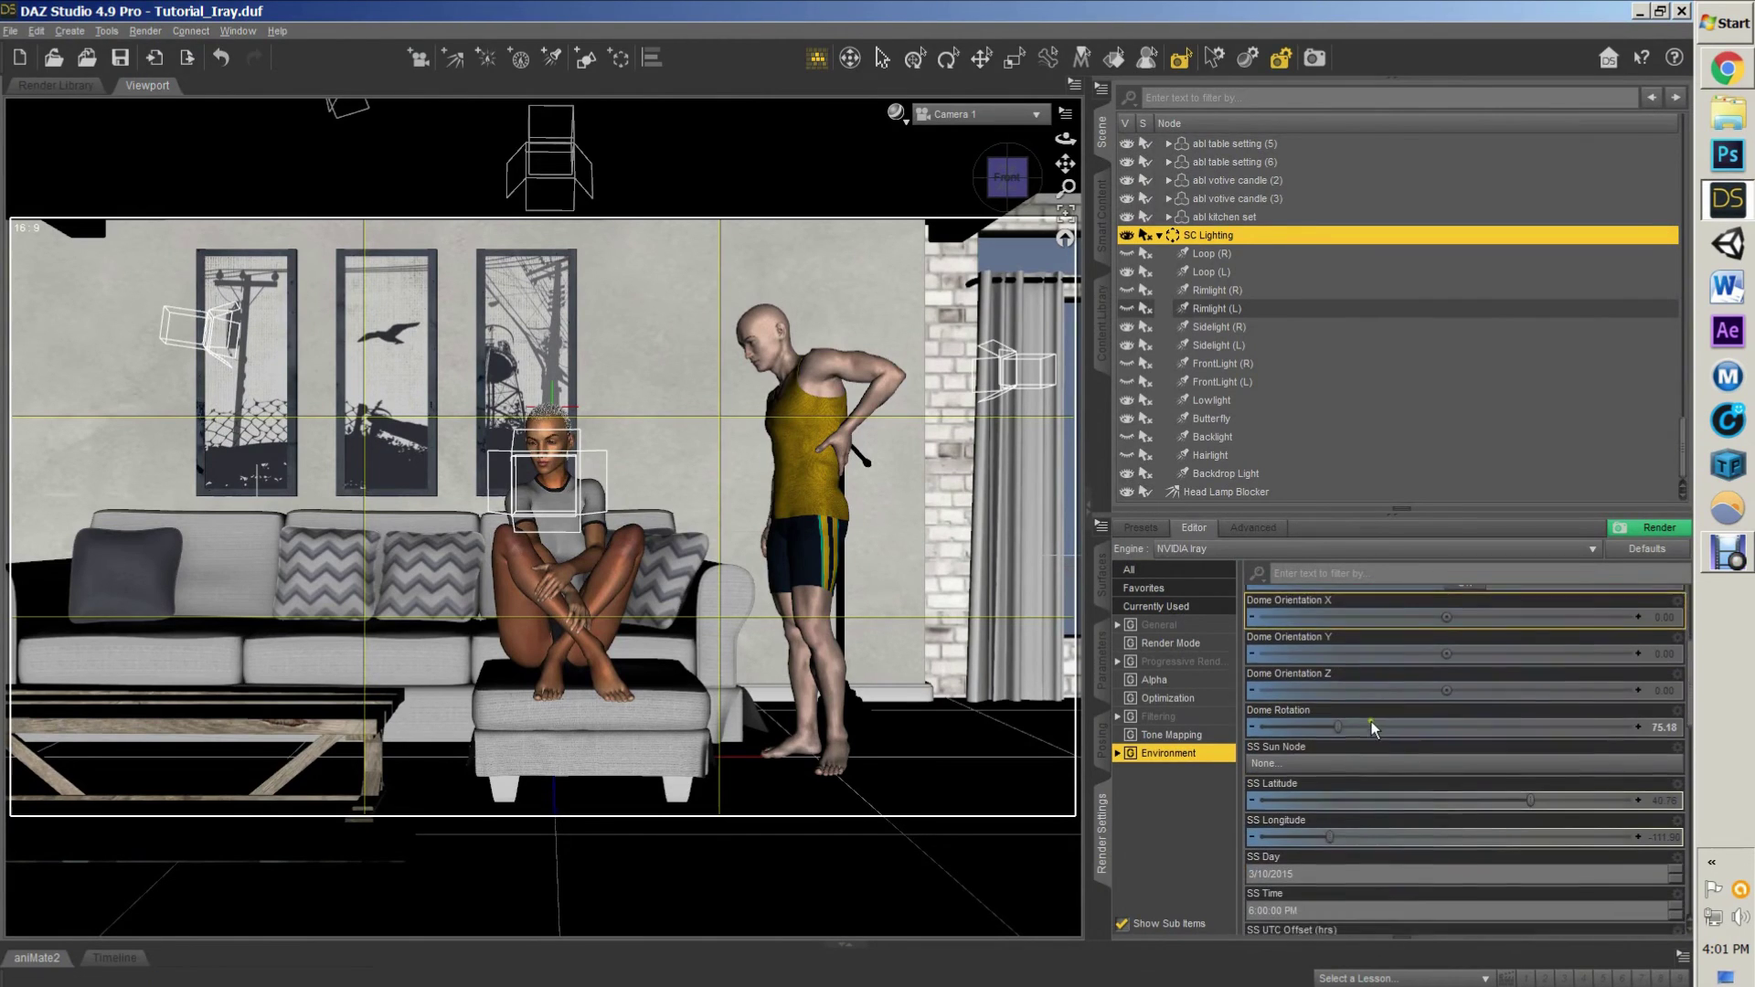
scroll(1371, 722, "down", 3)
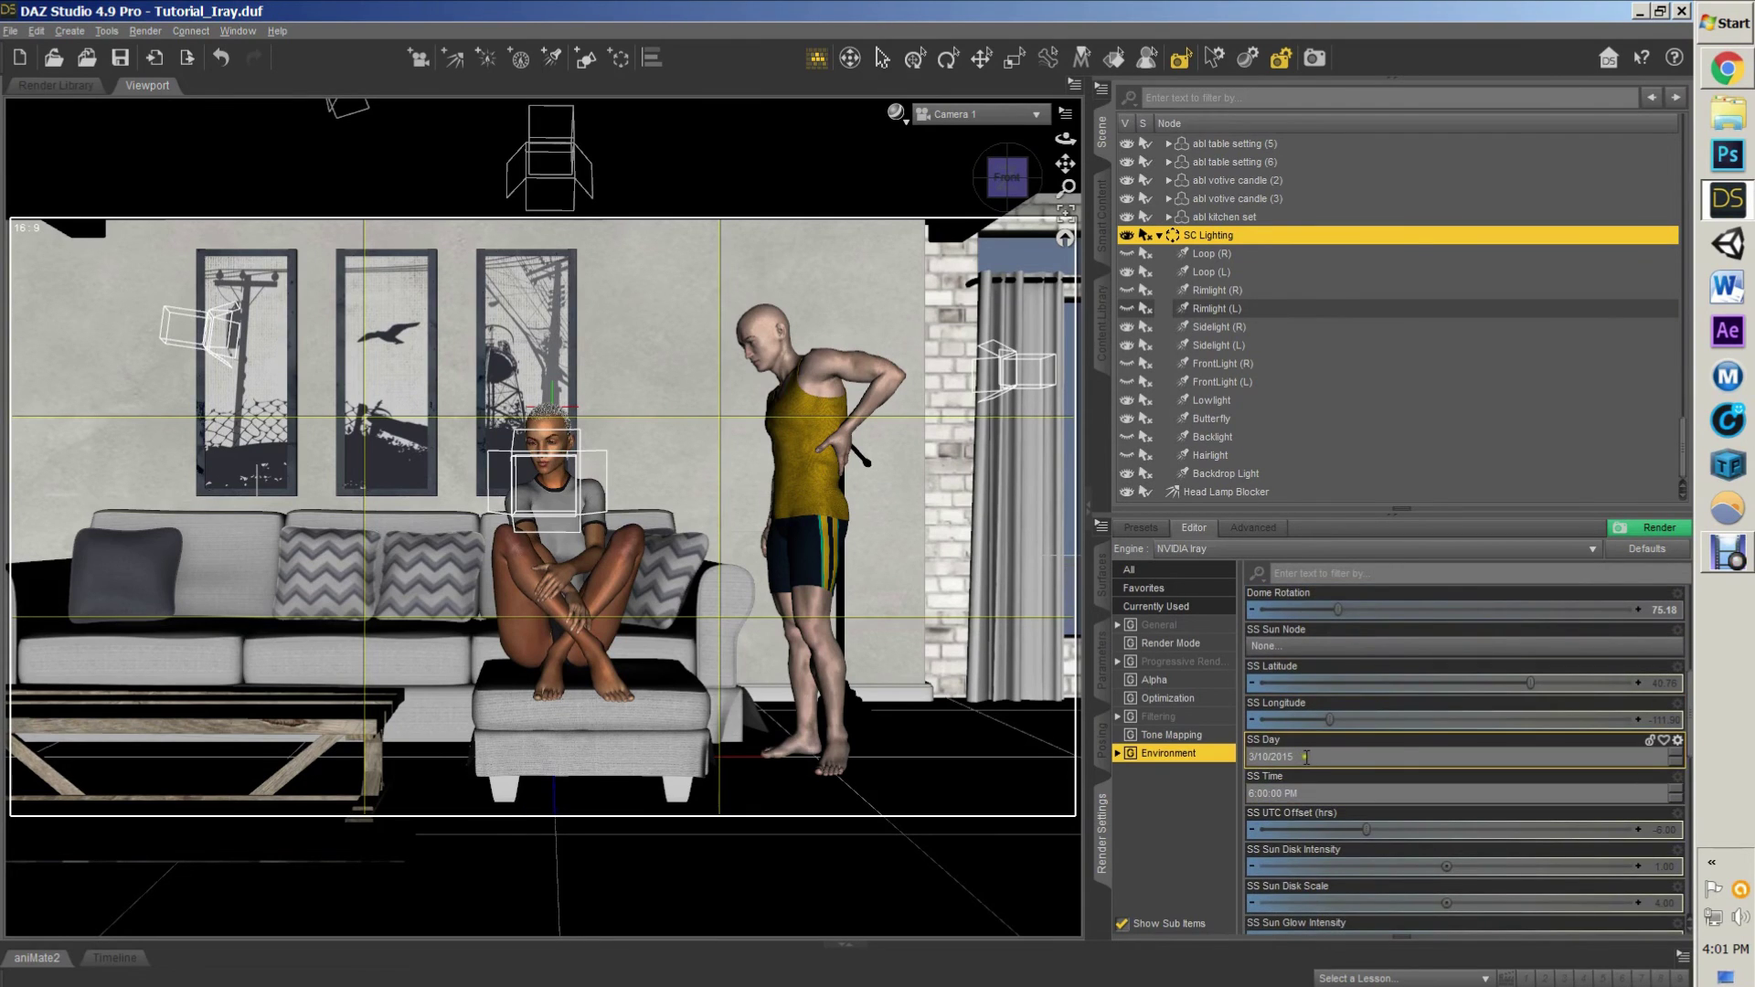
scroll(1311, 777, "down", 1)
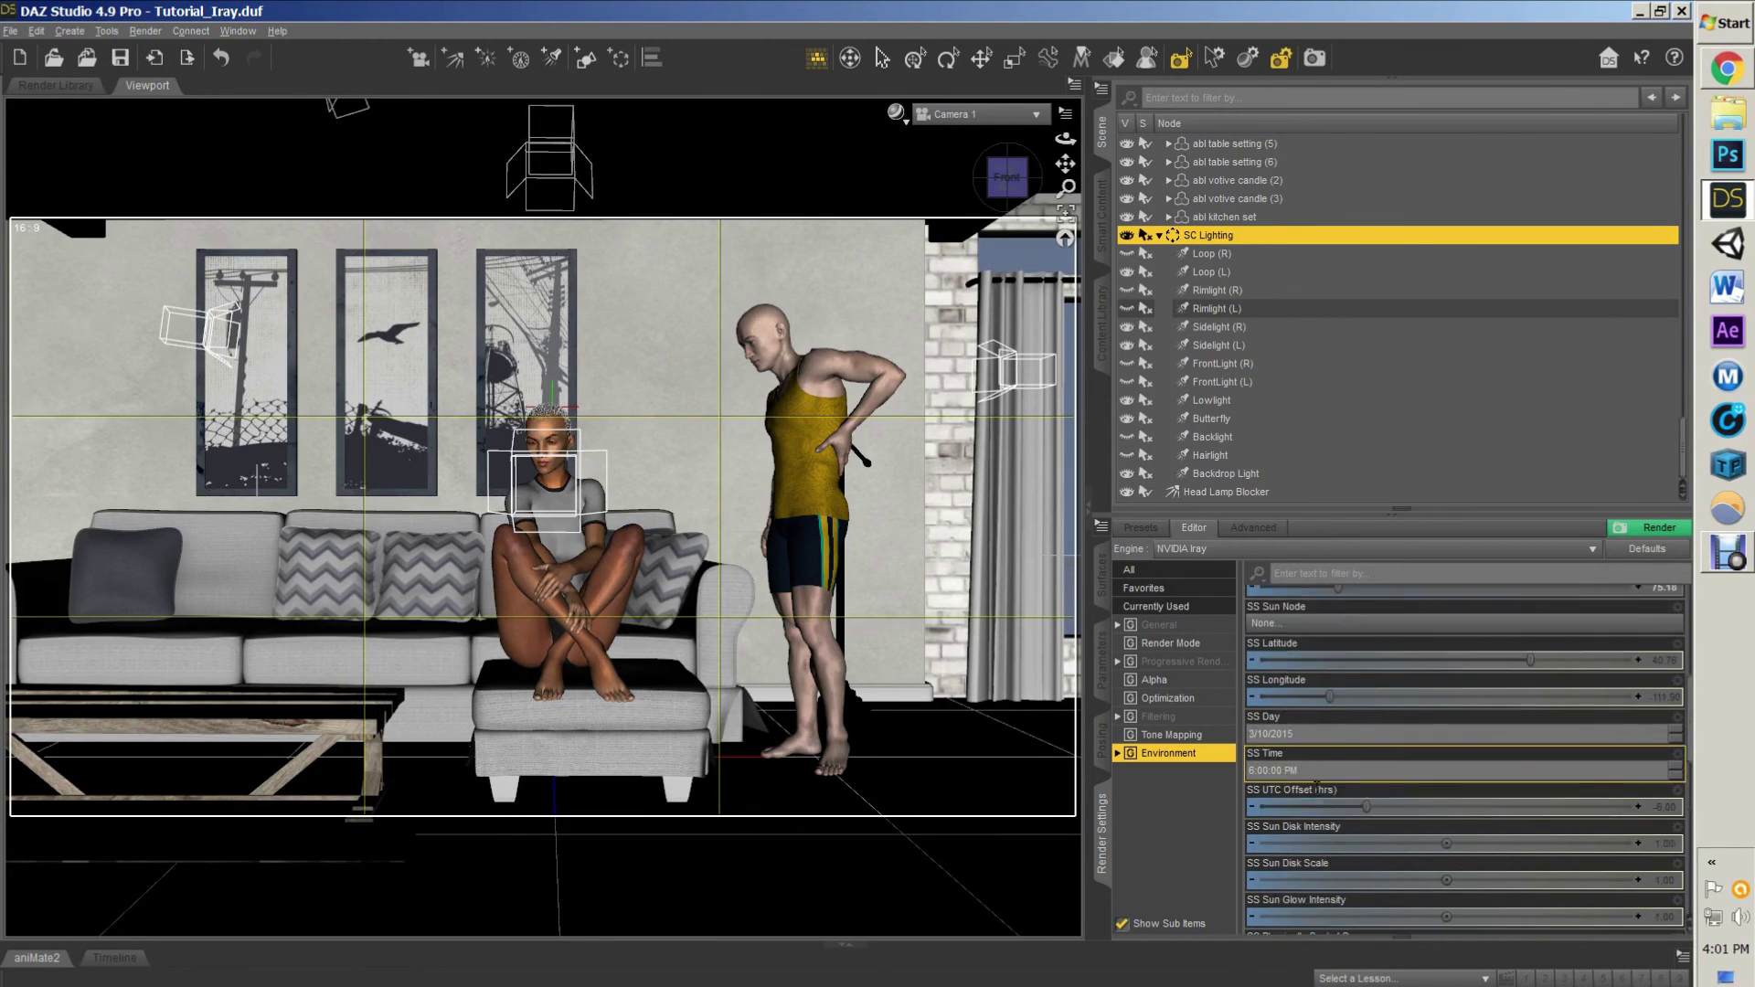
scroll(1316, 777, "down", 2)
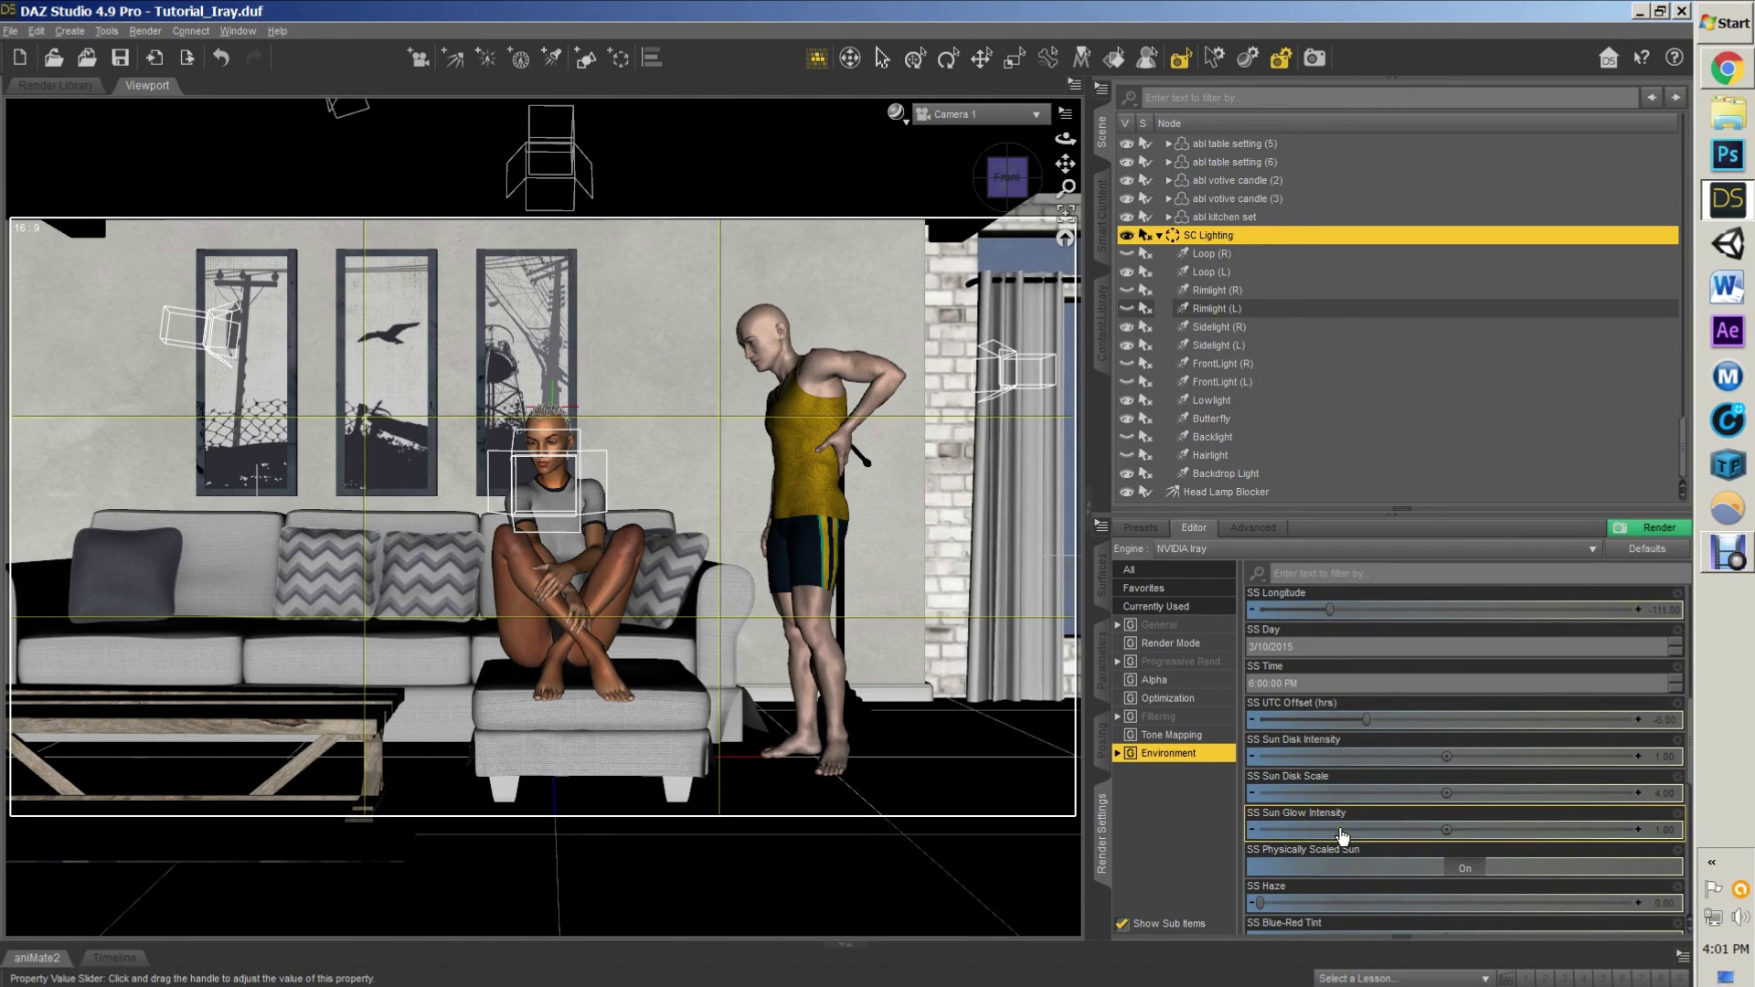
scroll(1329, 819, "down", 3)
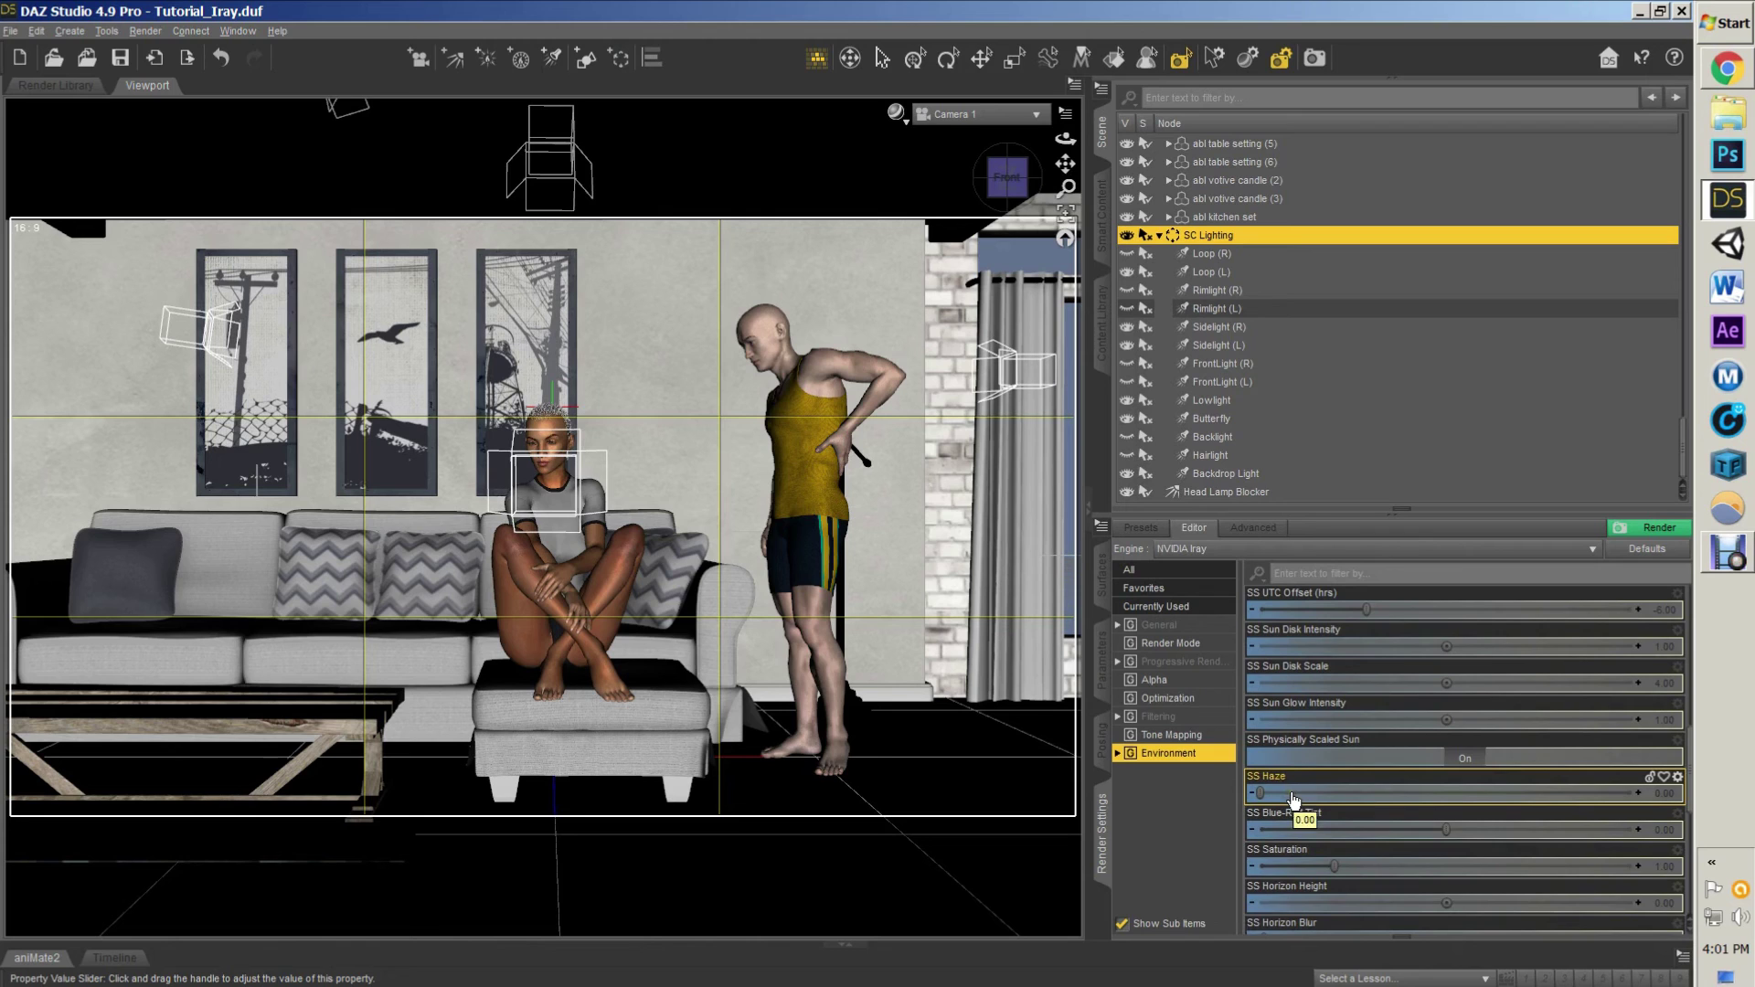
scroll(1296, 791, "down", 3)
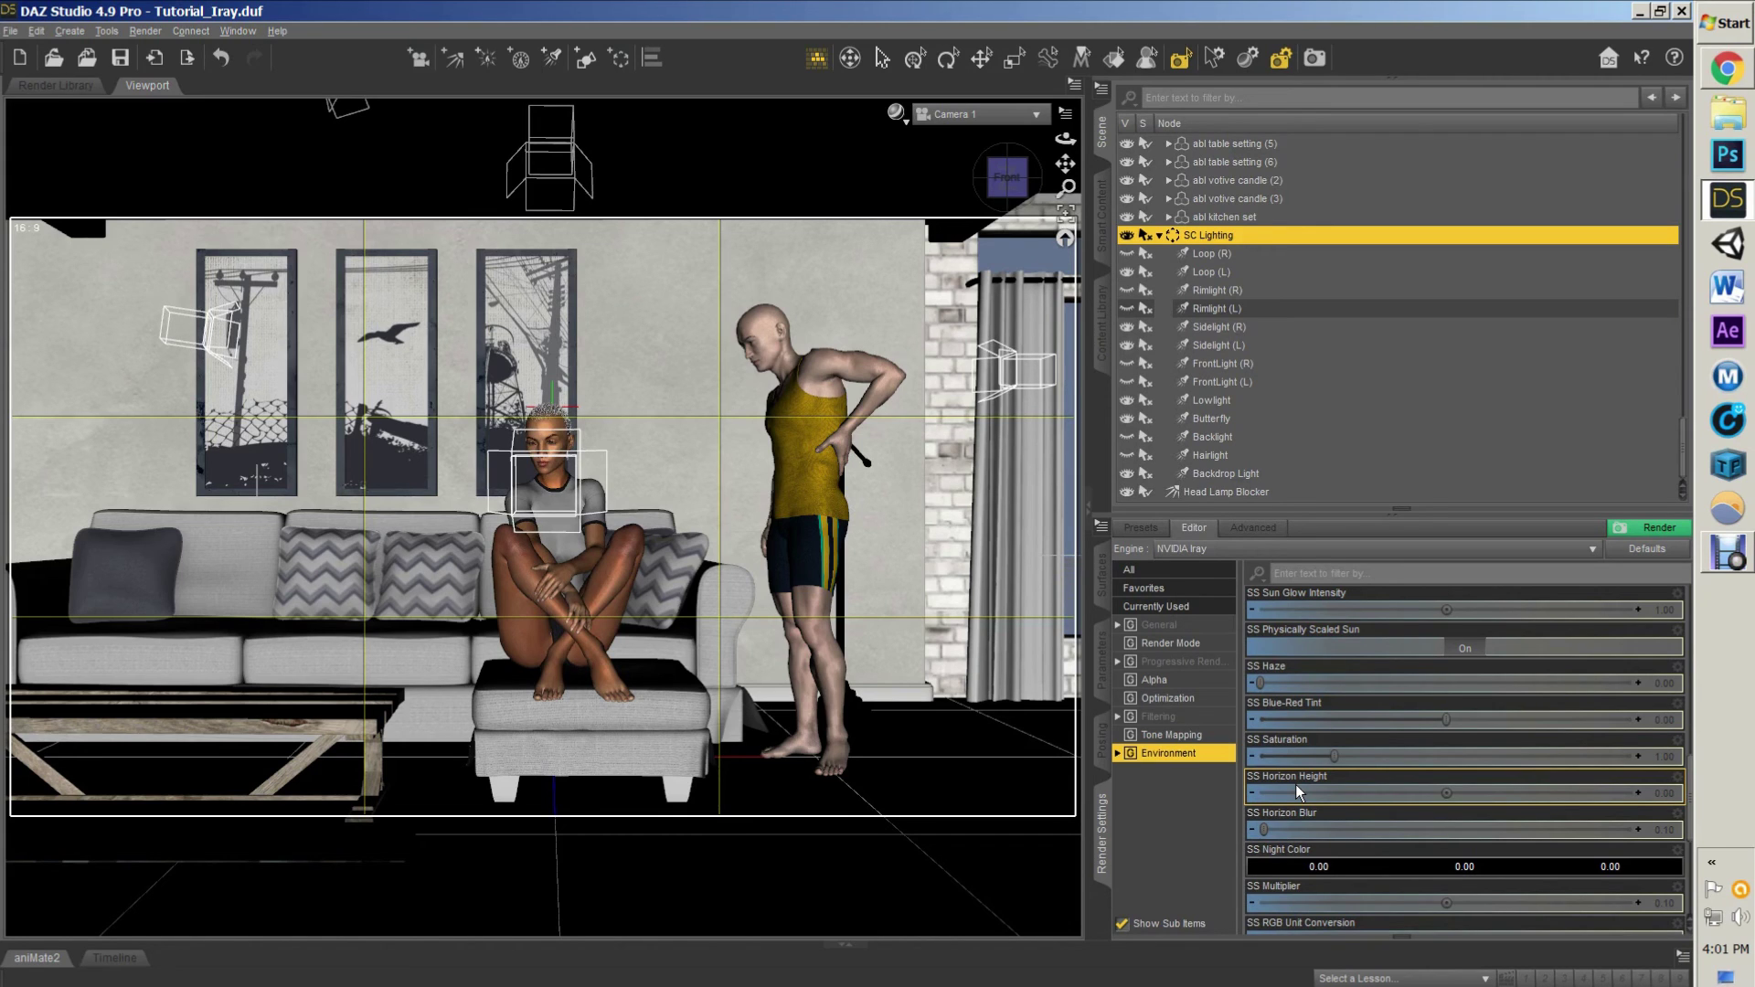
scroll(1435, 787, "down", 3)
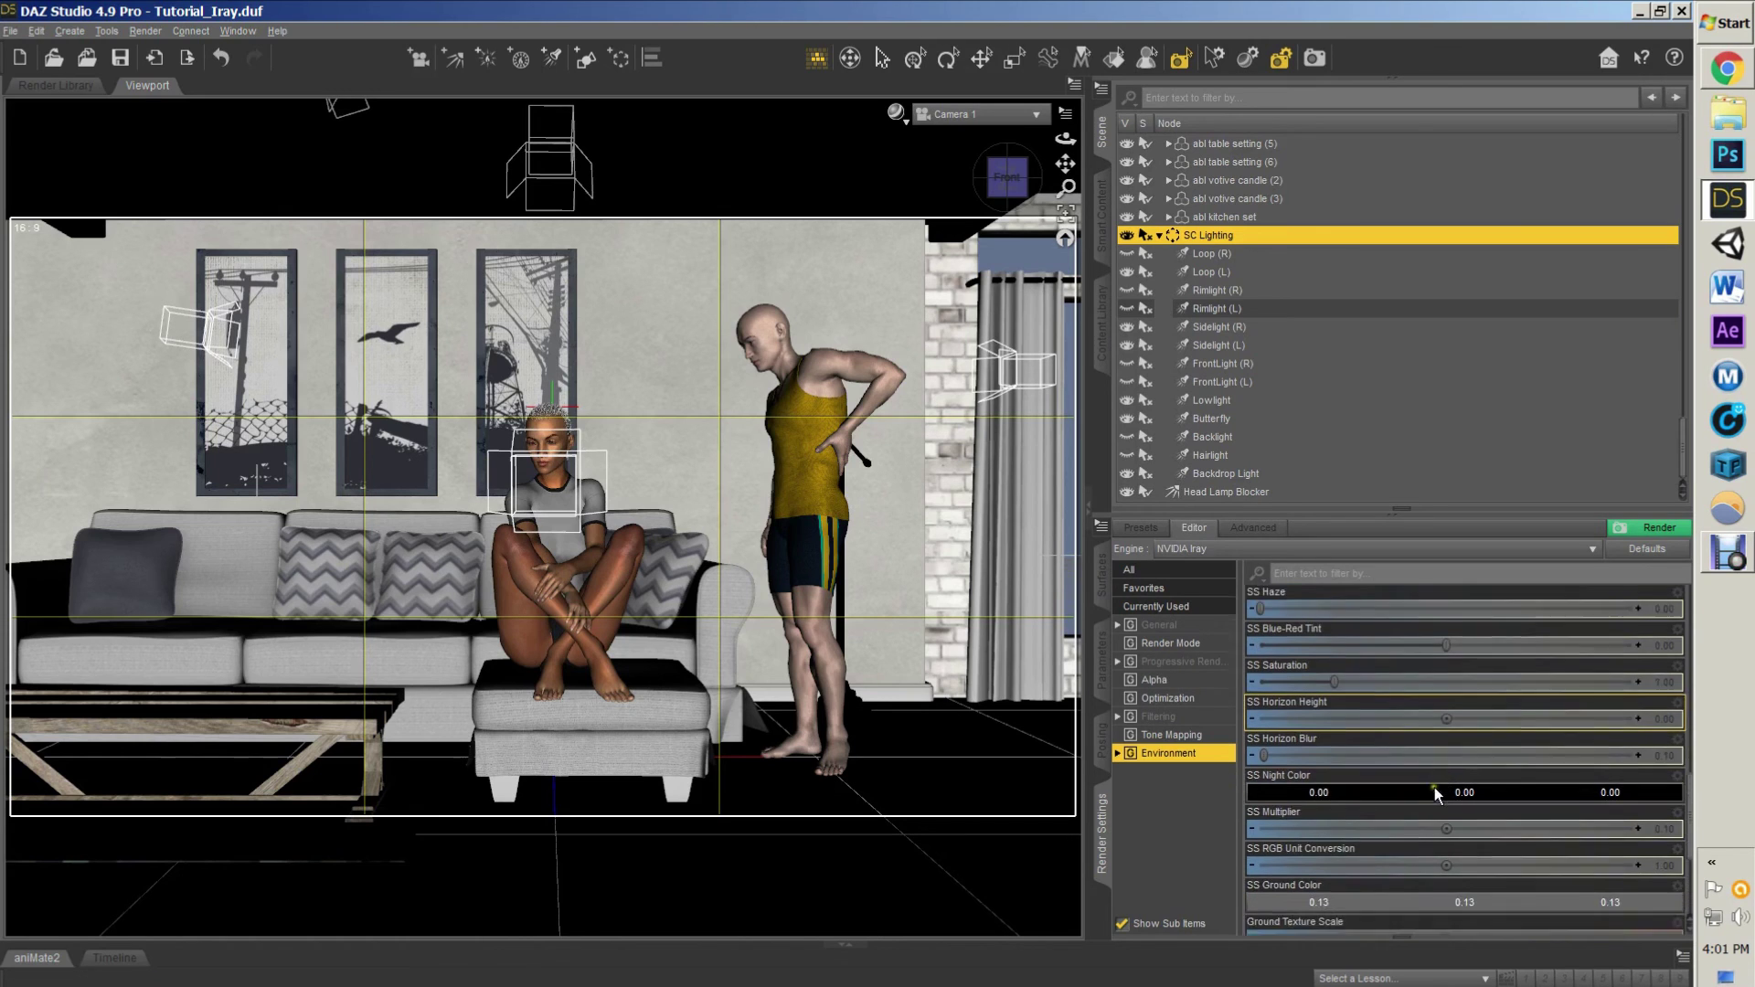
scroll(1430, 780, "down", 4)
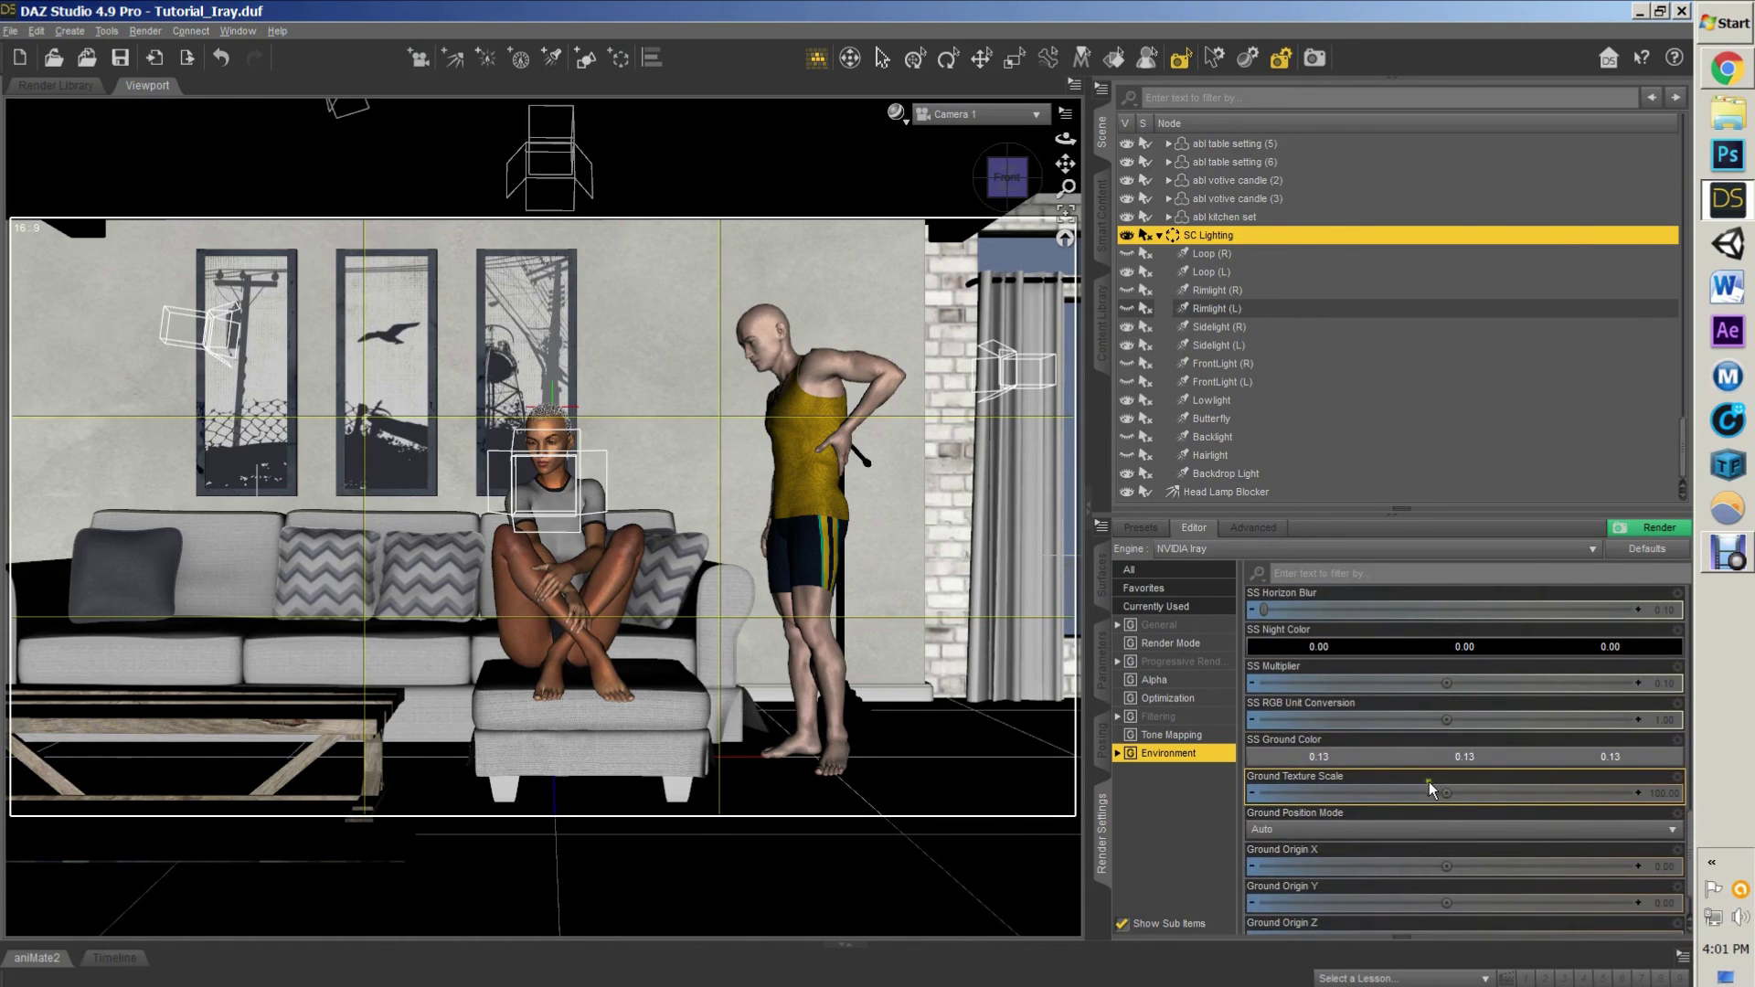
scroll(1426, 787, "up", 10)
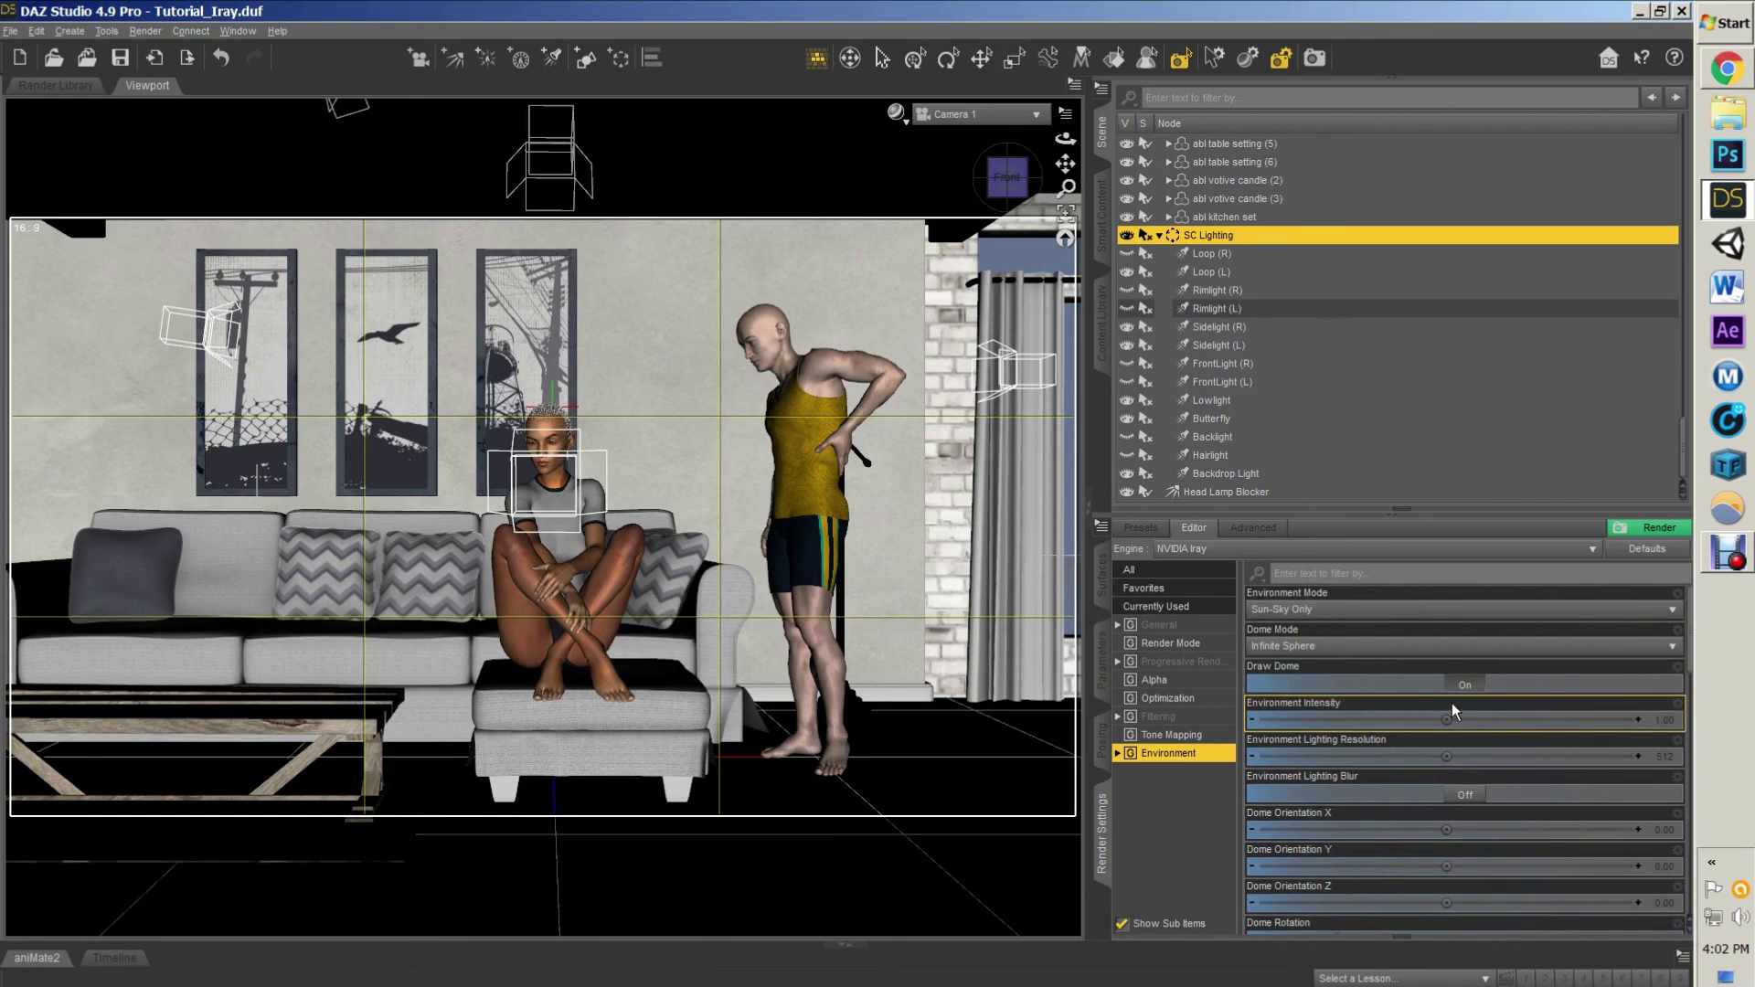
Step: Switch the Iray Environment Mode to Dome and Scene
left_click(1439, 610)
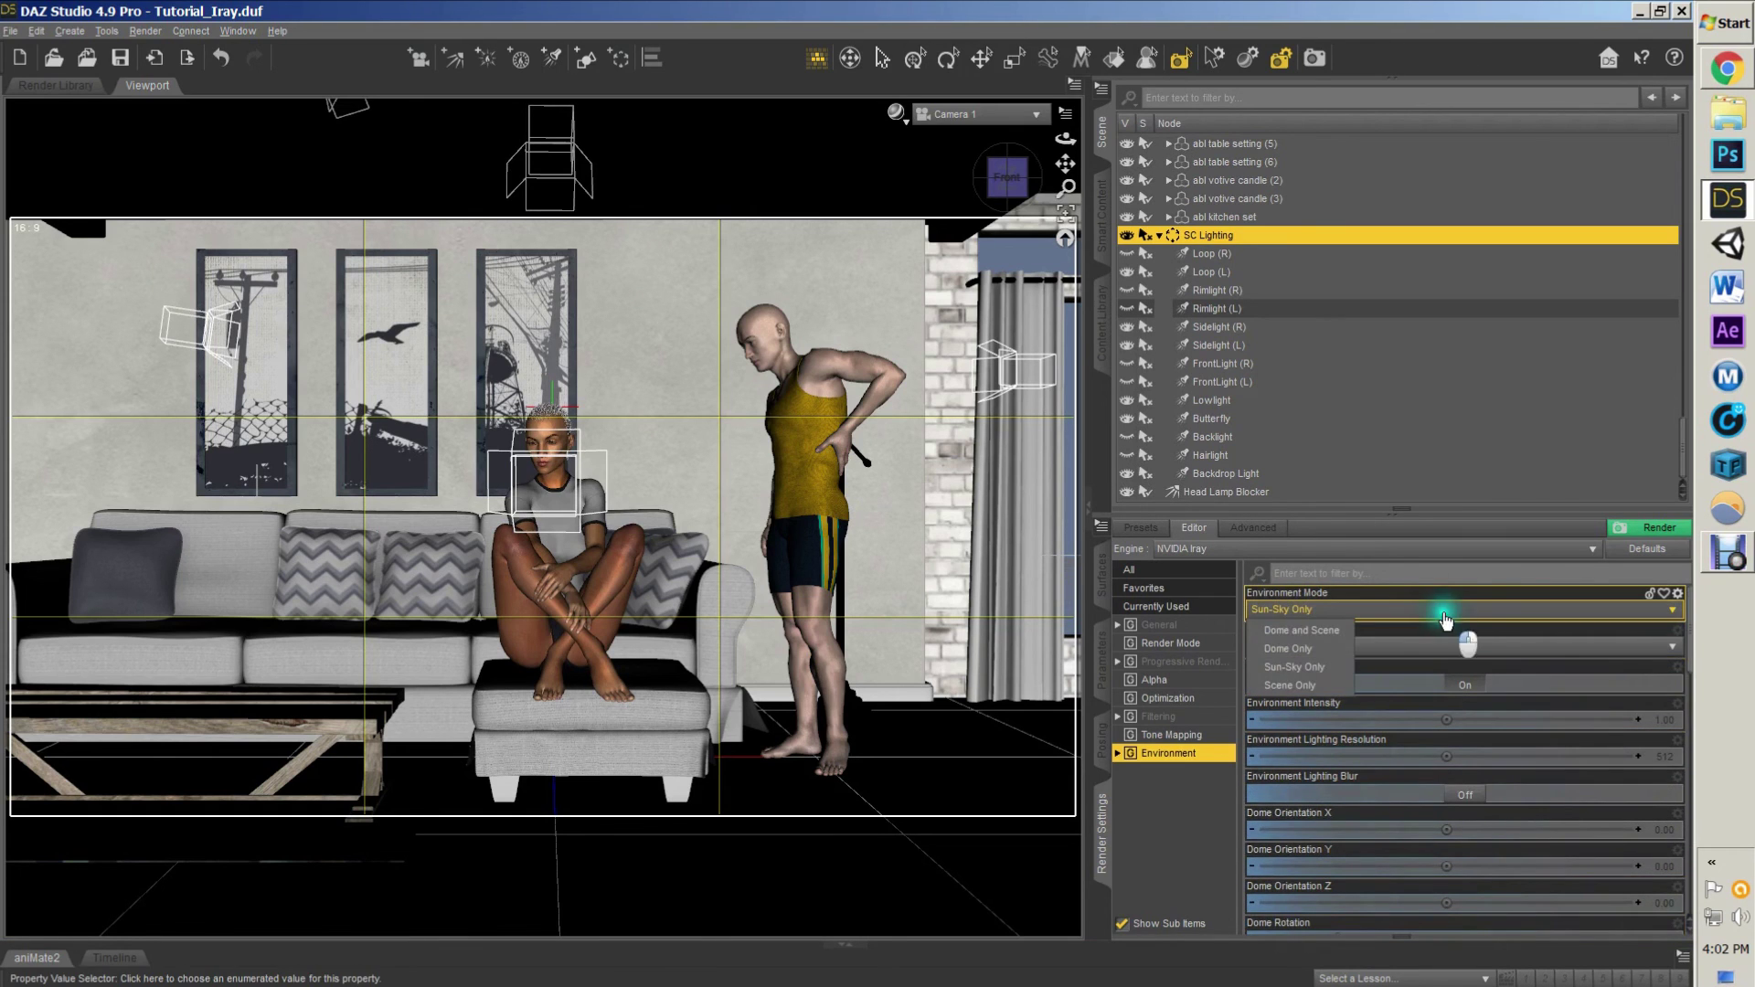
left_click(1329, 630)
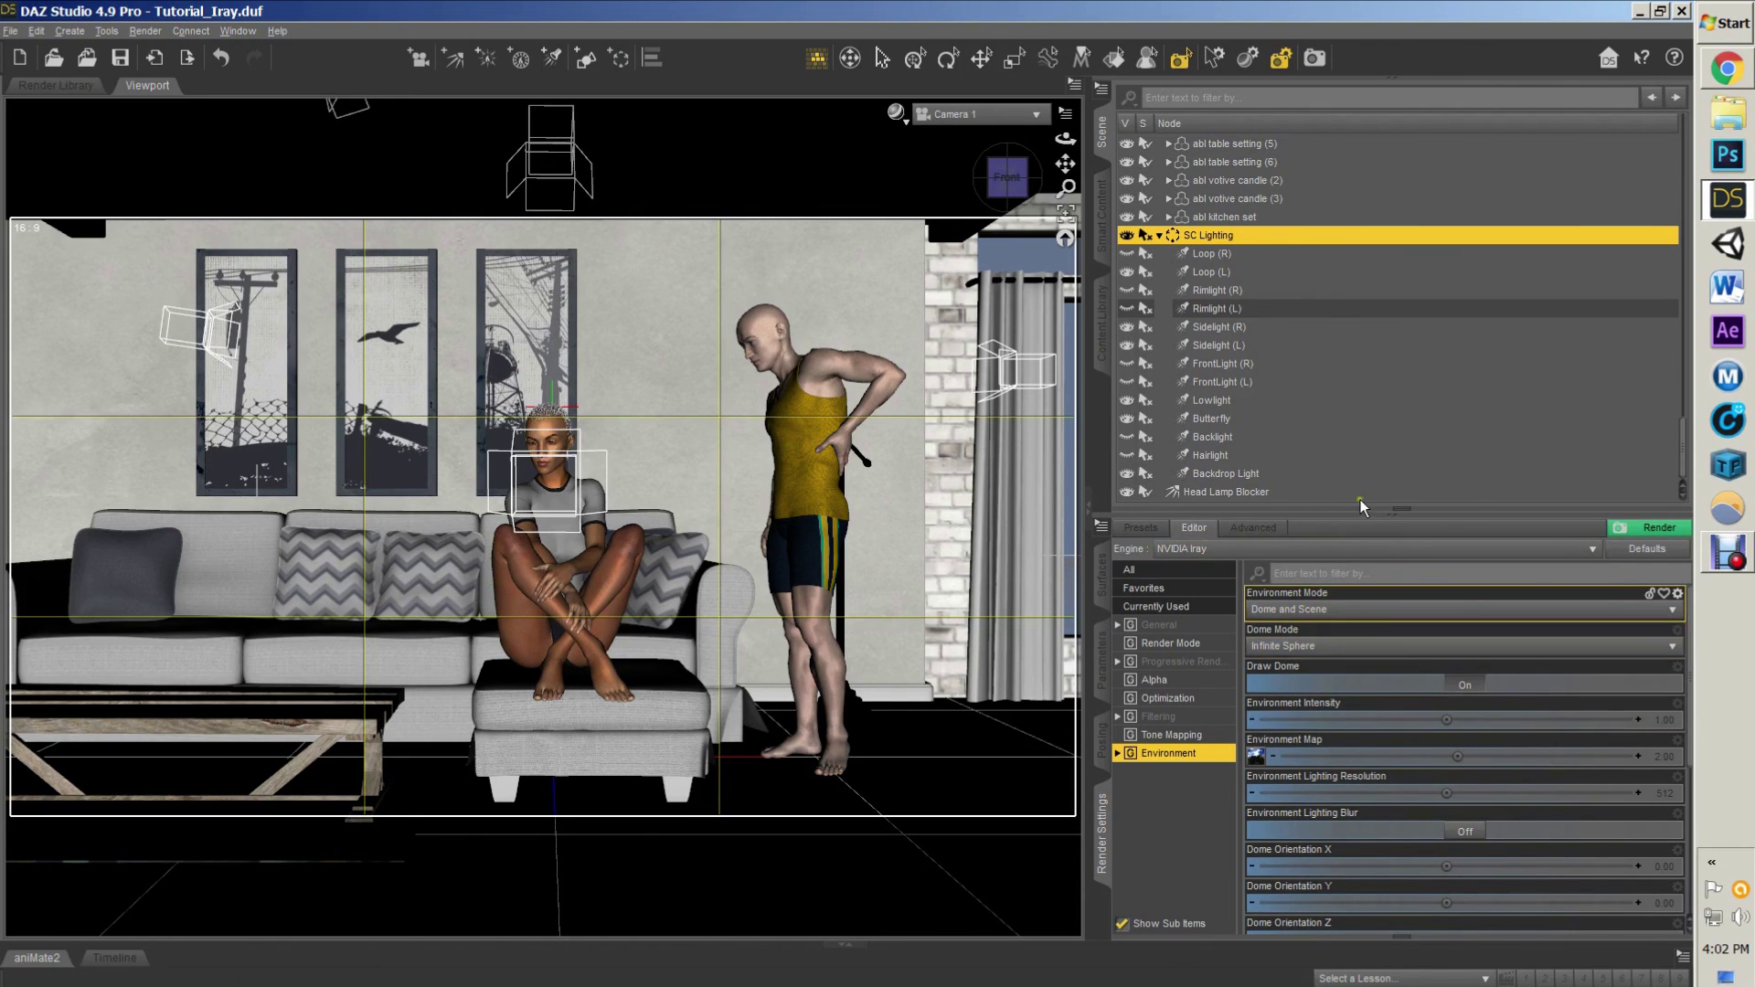
Step: Show the General render settings, with HD 720p 1280 x 720 still image output
left_click(1208, 626)
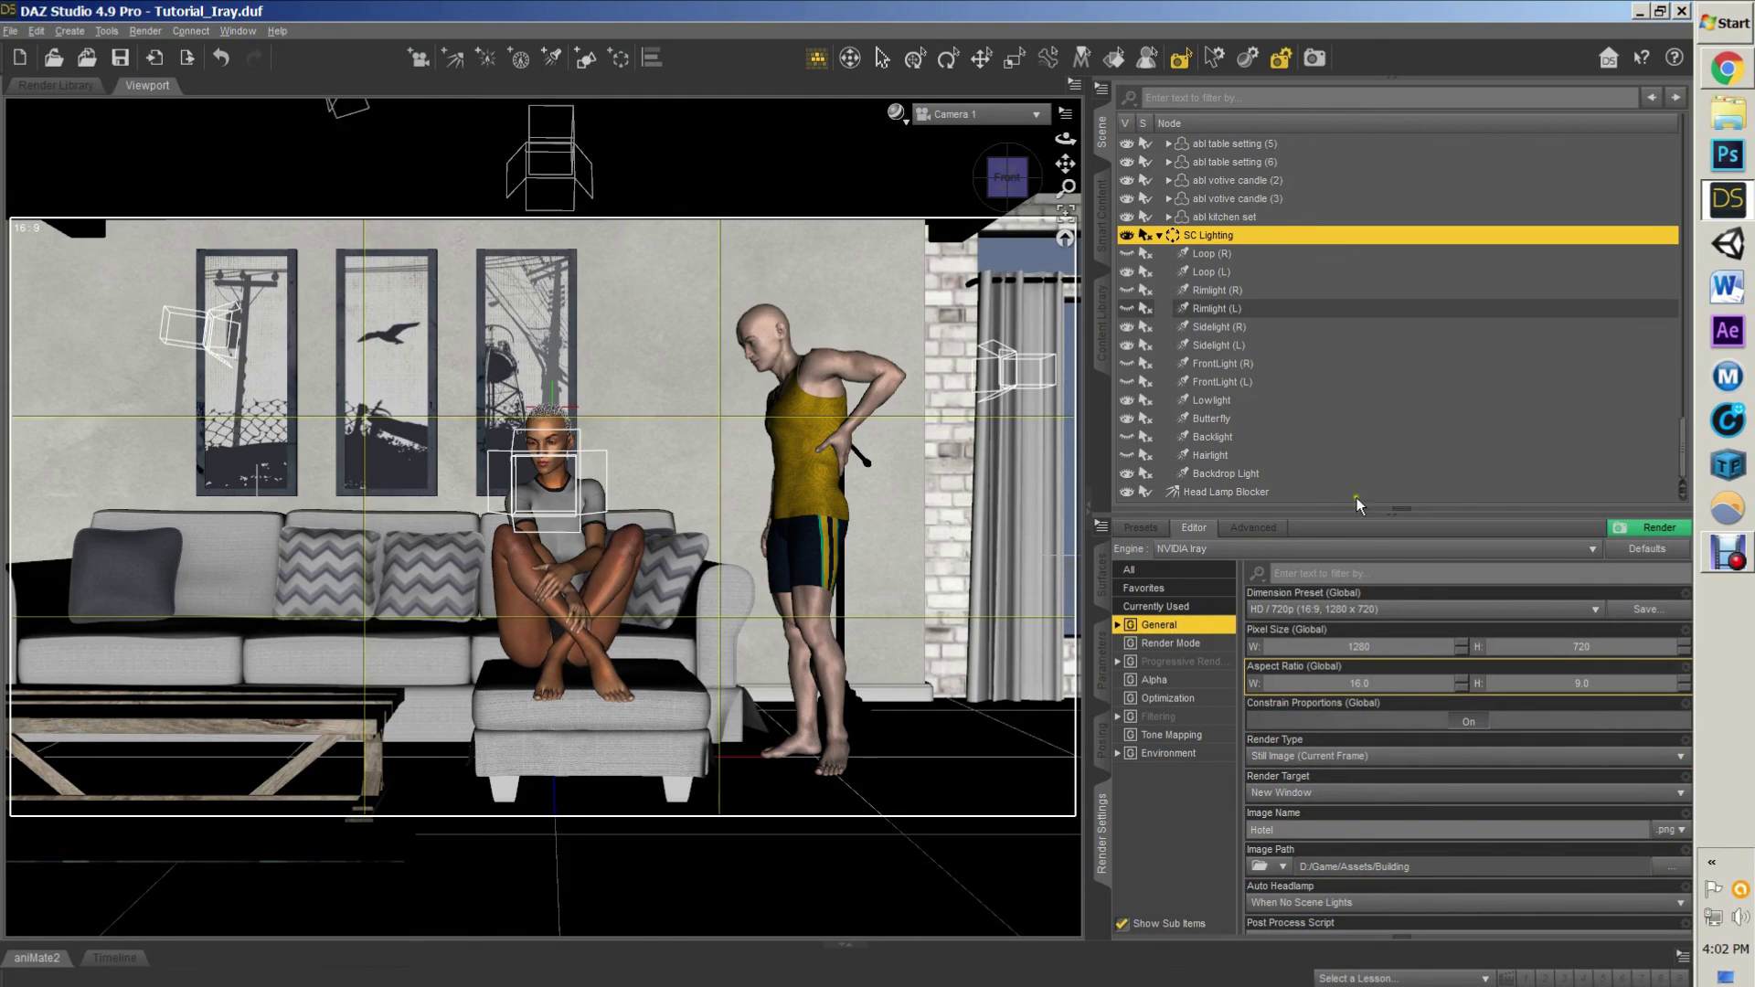
Step: Select the Spot Render Tool to test-render a region of the living-room viewport
left_click(1179, 61)
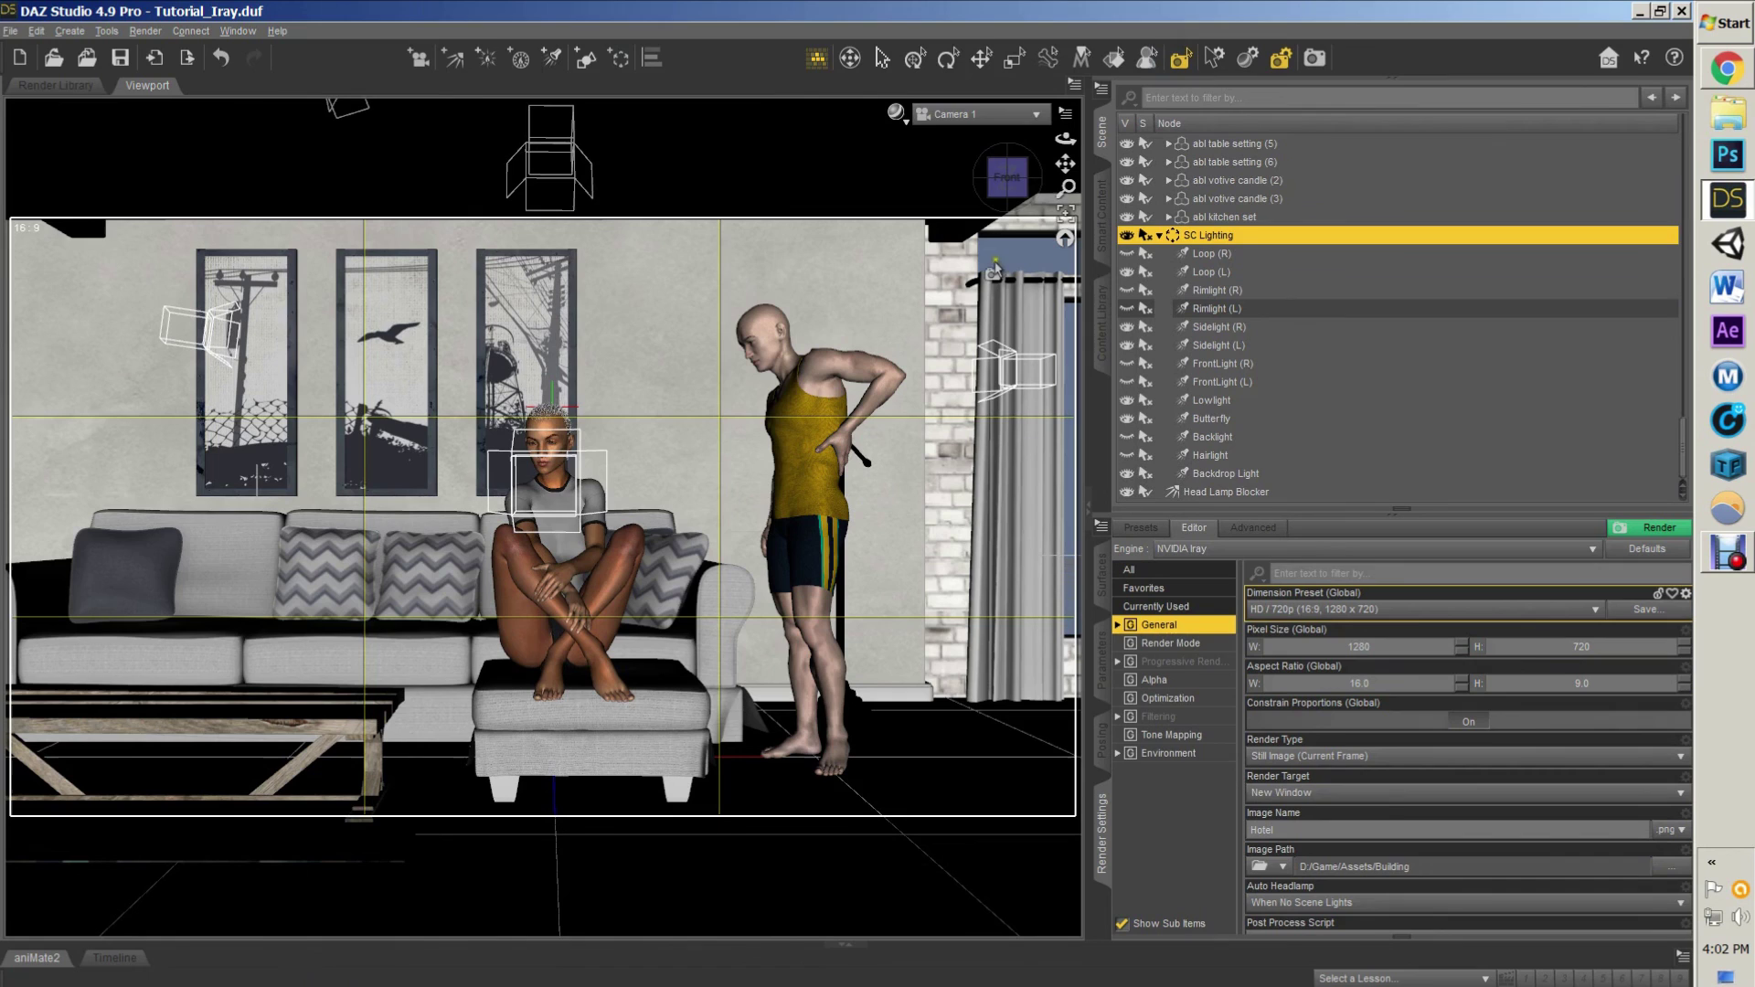